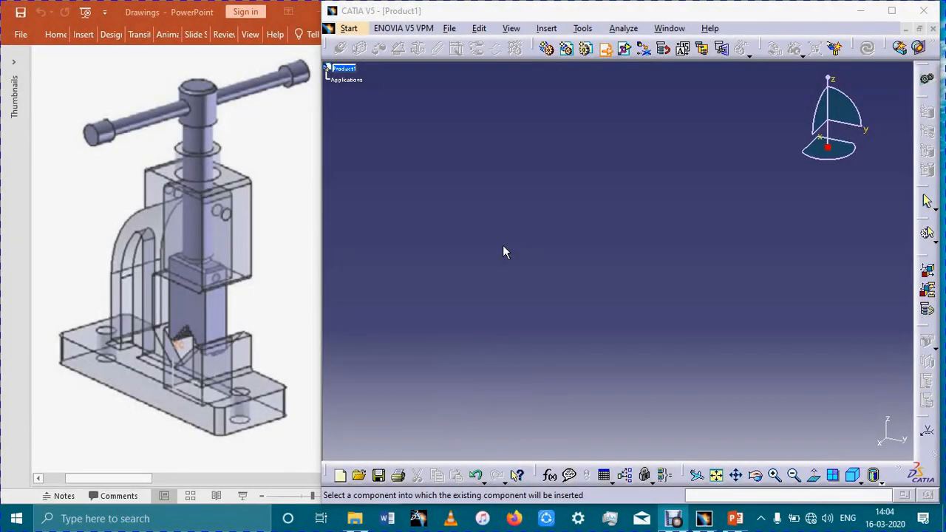
- Insert the existing Pipe Vice part from the Pipe Vice folder into Product1 and fix it in place
{"action": "left_click", "coordinate": [361, 78]}
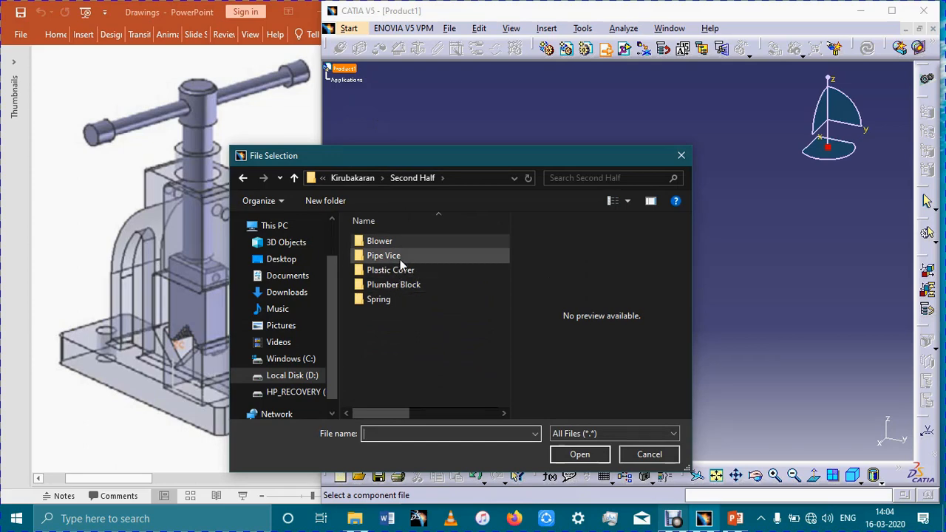
{"action": "double_click", "coordinate": [510, 258]}
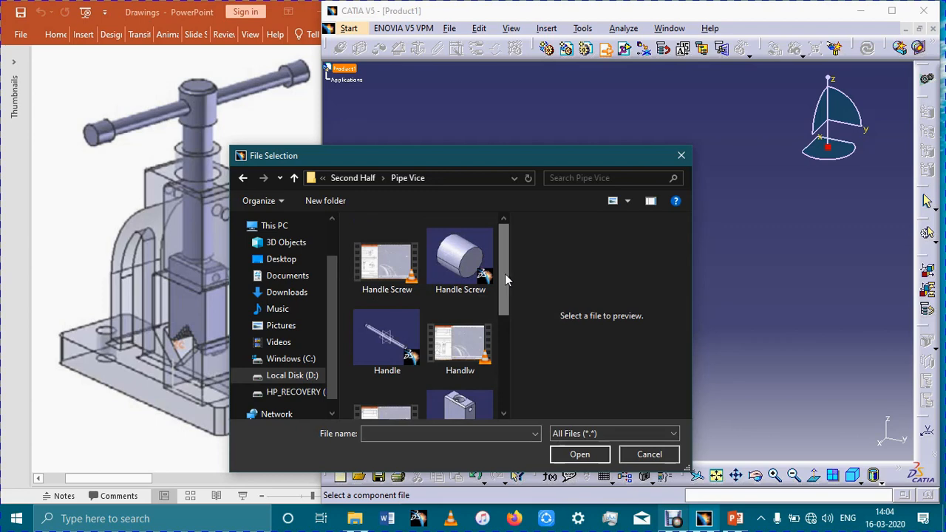
{"action": "left_click_drag", "start_coordinate": [506, 279], "coordinate": [506, 383]}
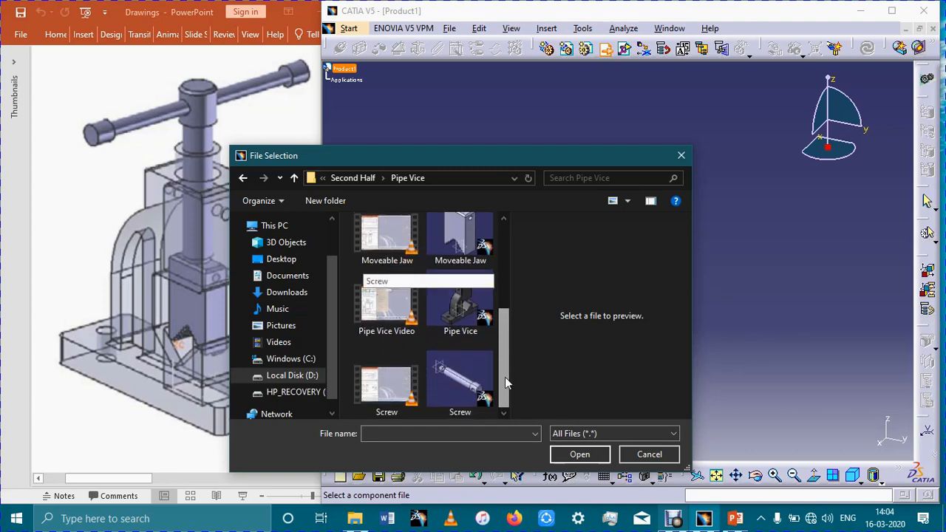
{"action": "left_click", "coordinate": [458, 327]}
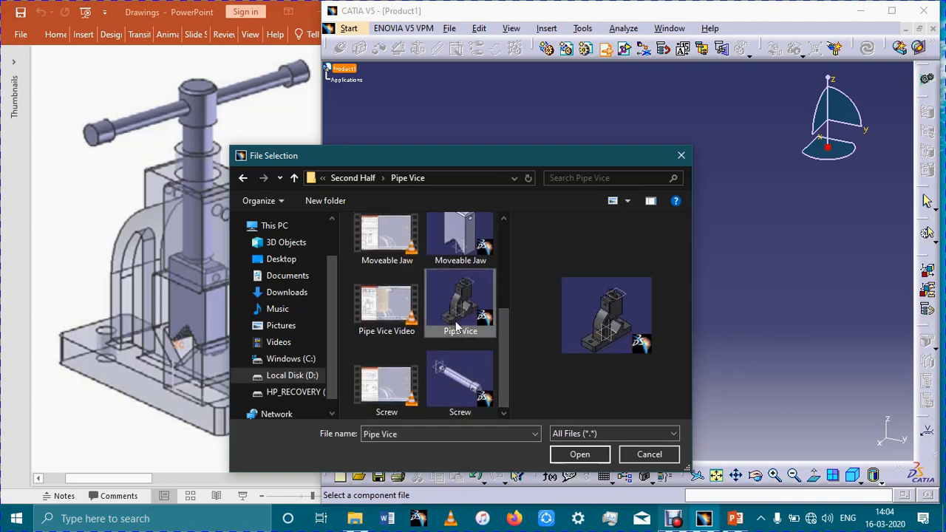
{"action": "left_click", "coordinate": [566, 453]}
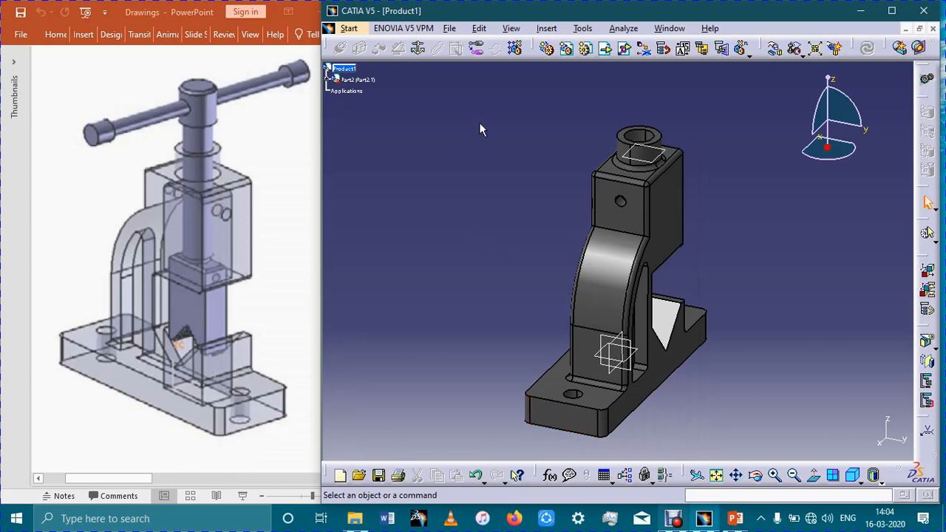
{"action": "left_click", "coordinate": [419, 48]}
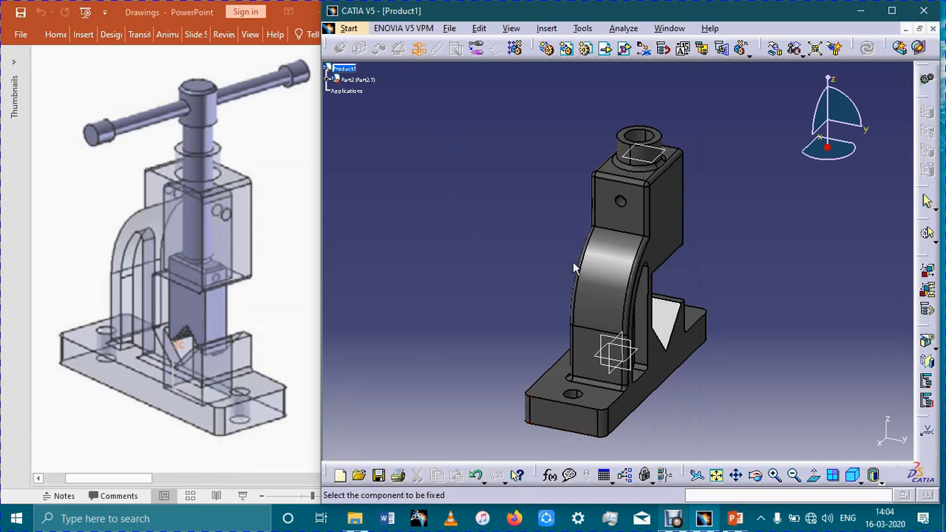
{"action": "left_click", "coordinate": [617, 279]}
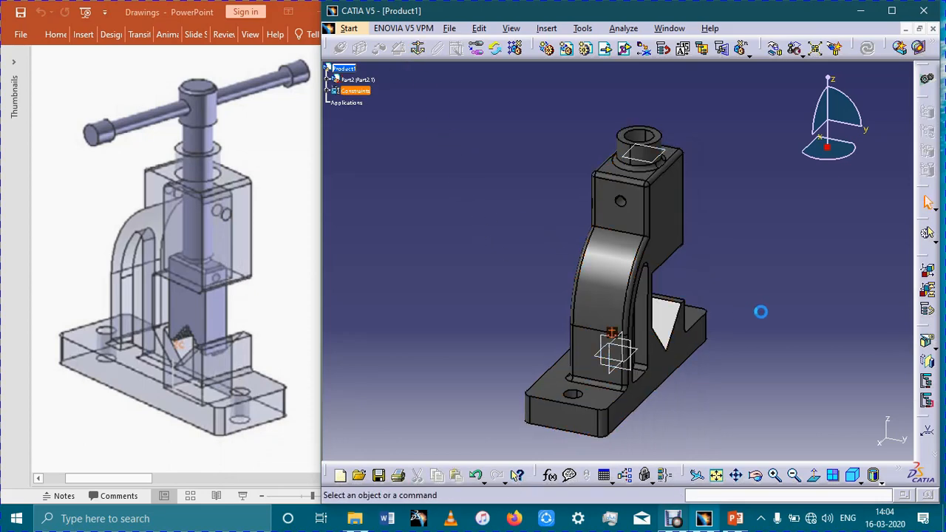
- Insert the existing Moveable Jaw part from the Pipe Vice folder into Product1
{"action": "middle_click_drag", "start_coordinate": [757, 310], "coordinate": [783, 298]}
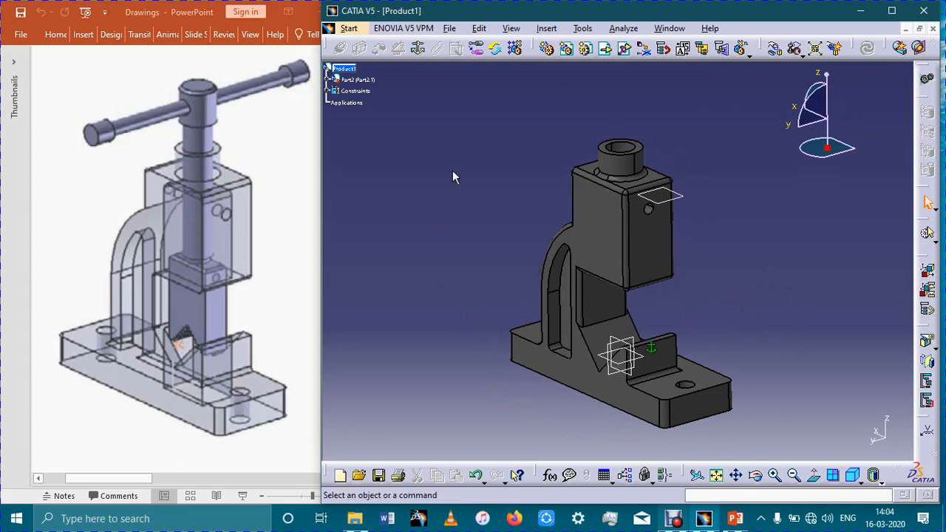
{"action": "left_click", "coordinate": [343, 68]}
{"action": "left_click", "coordinate": [624, 48]}
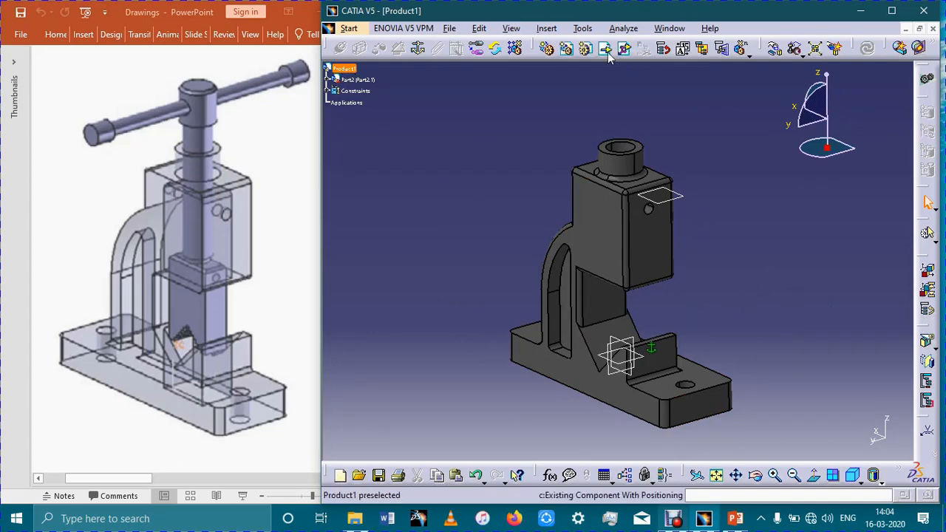
{"action": "left_click", "coordinate": [606, 50]}
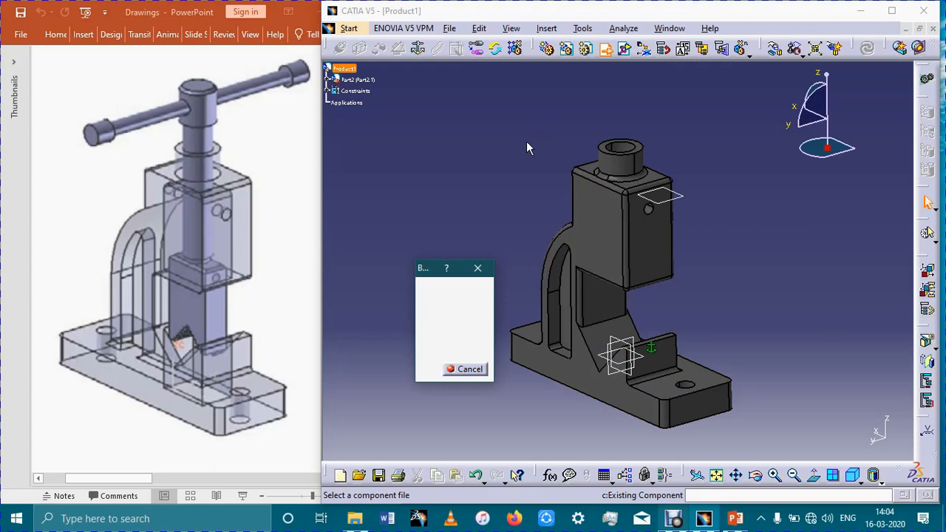
{"action": "scroll", "coordinate": [499, 318], "scroll_direction": "down", "scroll_amount": 1}
{"action": "scroll", "coordinate": [498, 317], "scroll_direction": "down", "scroll_amount": 1}
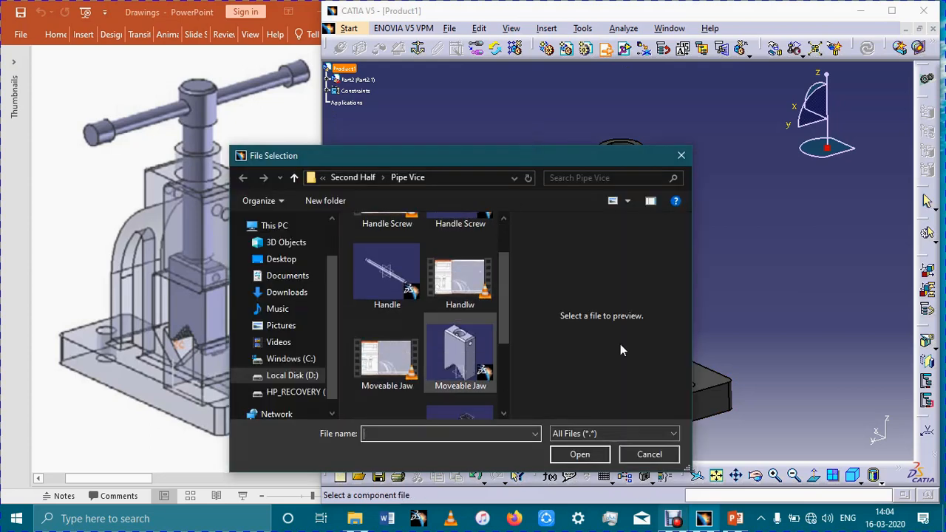
{"action": "left_click", "coordinate": [460, 359]}
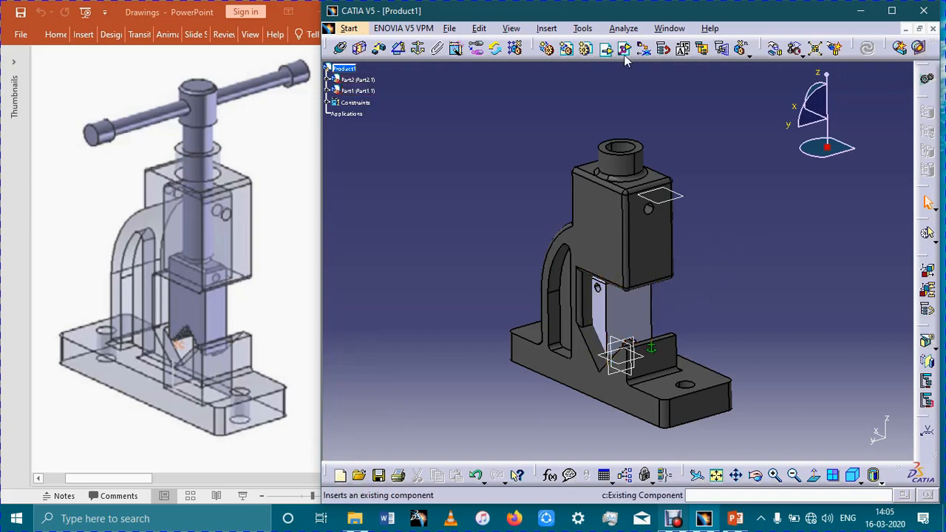
- Move the moveable jaw along the X axis until it sits clear of the vice body
{"action": "left_click", "coordinate": [775, 48]}
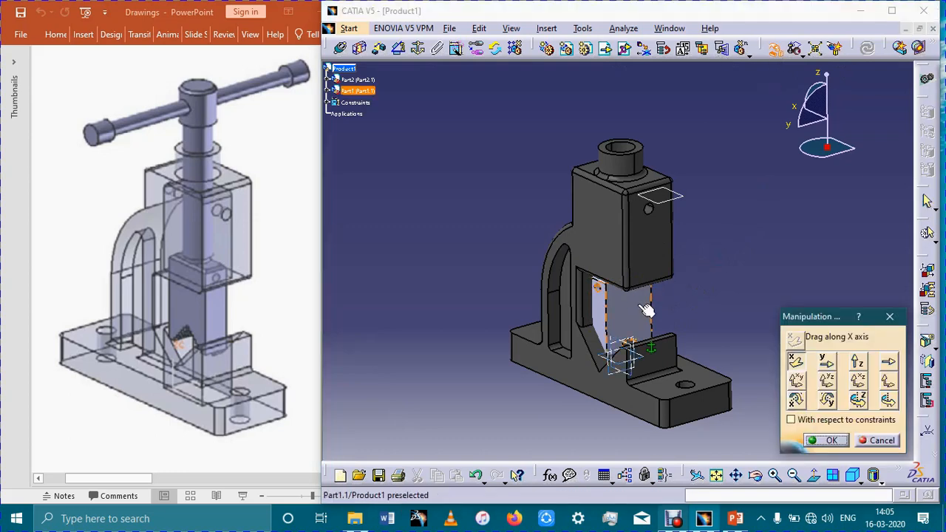
{"action": "left_click_drag", "start_coordinate": [643, 308], "coordinate": [742, 264]}
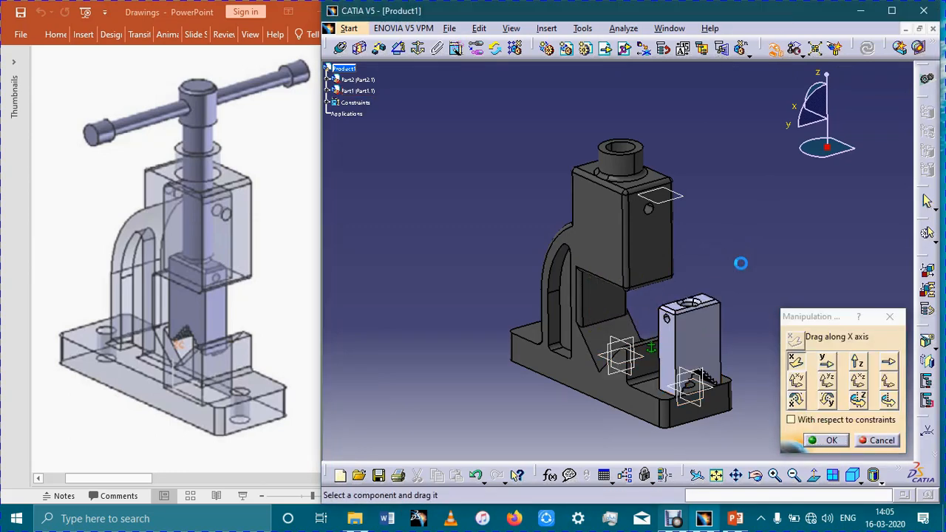
{"action": "left_click", "coordinate": [826, 439]}
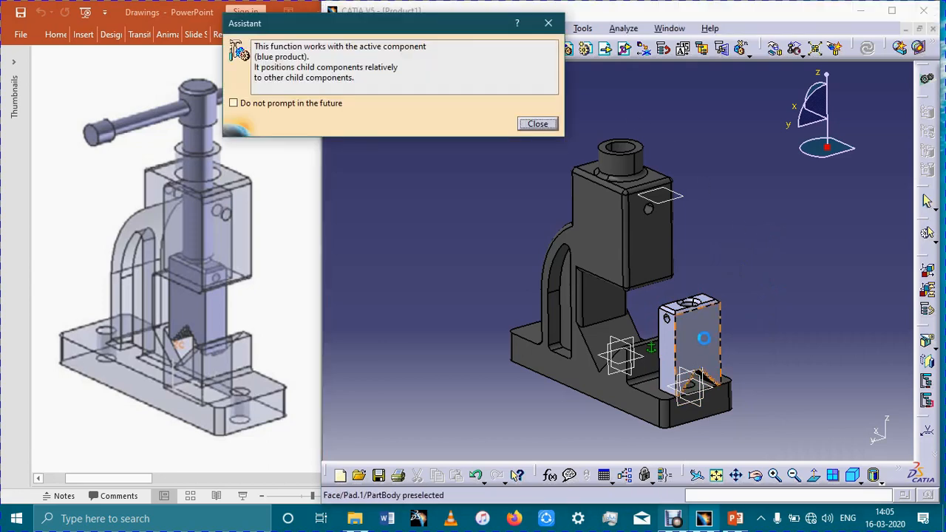
- Suppress future assistant prompts, put the jaw's broad face in contact with the matching inner wall of the body's pocket, and update the assembly
{"action": "left_click", "coordinate": [695, 340]}
{"action": "left_click", "coordinate": [233, 102]}
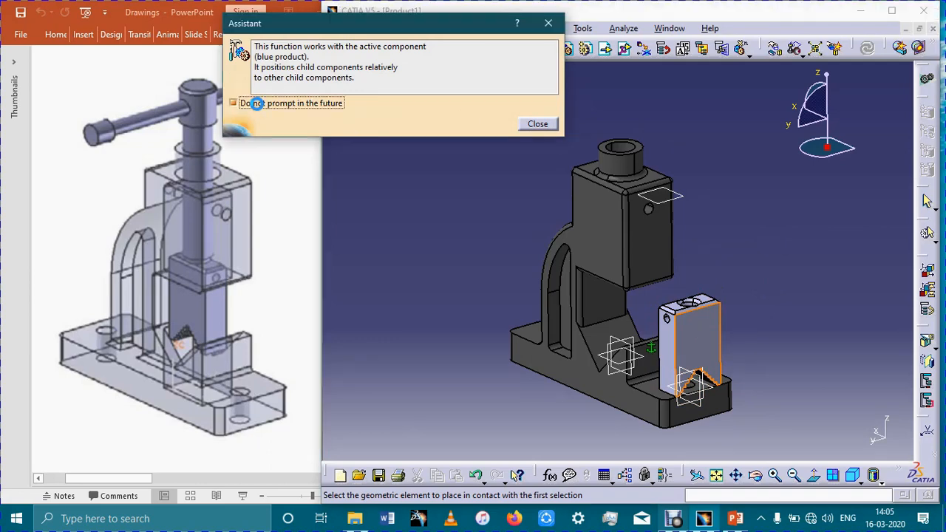
{"action": "left_click", "coordinate": [538, 123]}
{"action": "middle_click_drag", "start_coordinate": [764, 226], "coordinate": [580, 89]}
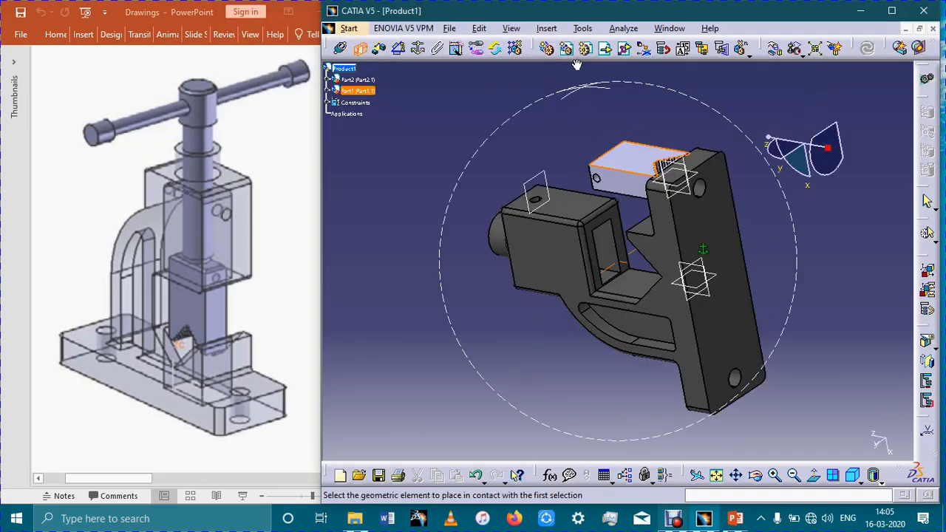
{"action": "left_click", "coordinate": [621, 257]}
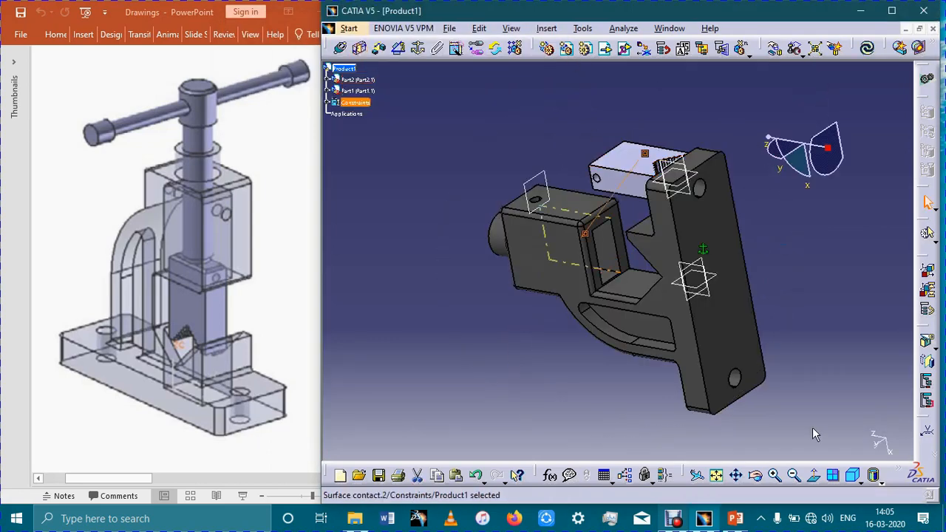
{"action": "left_click", "coordinate": [868, 54]}
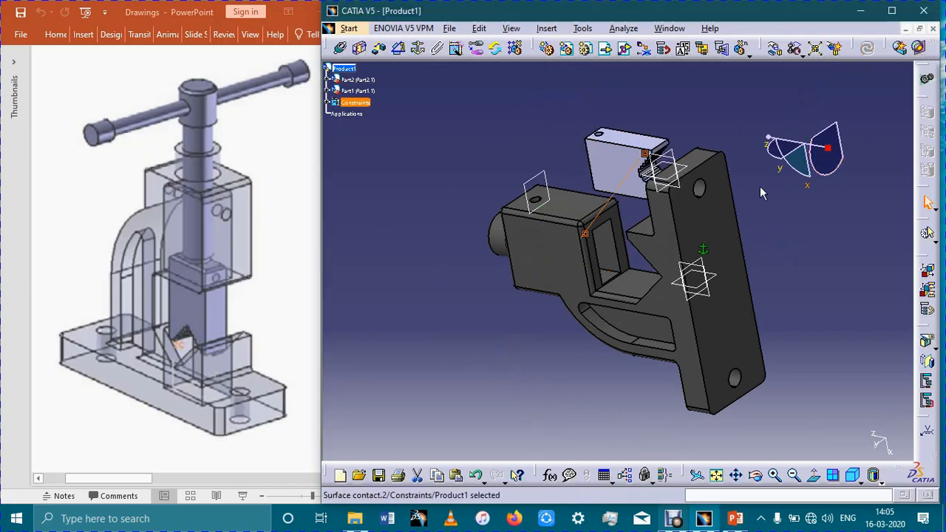
- Add a contact constraint between the body pocket's rear inner wall and the jaw's narrow face with the small hole, and update the assembly
{"action": "middle_click_drag", "start_coordinate": [674, 223], "coordinate": [696, 233]}
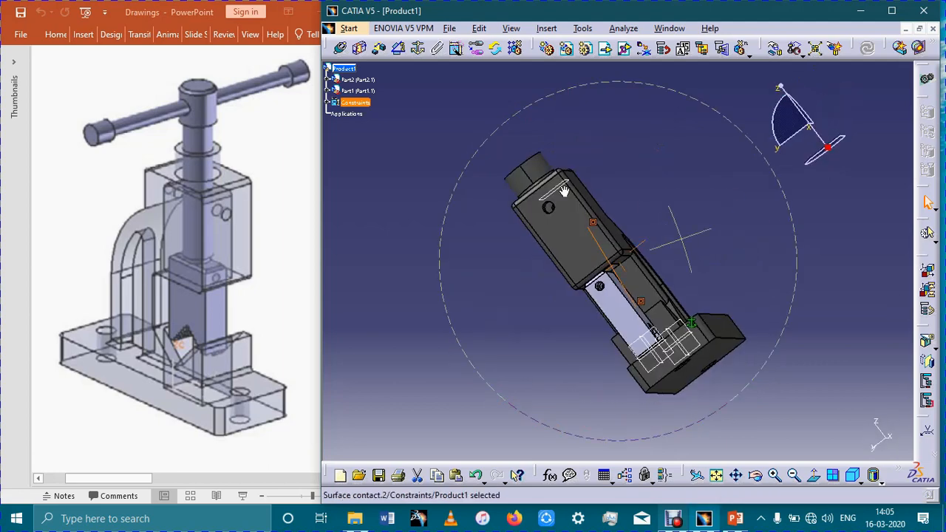
{"action": "middle_click_drag", "start_coordinate": [564, 191], "coordinate": [654, 334]}
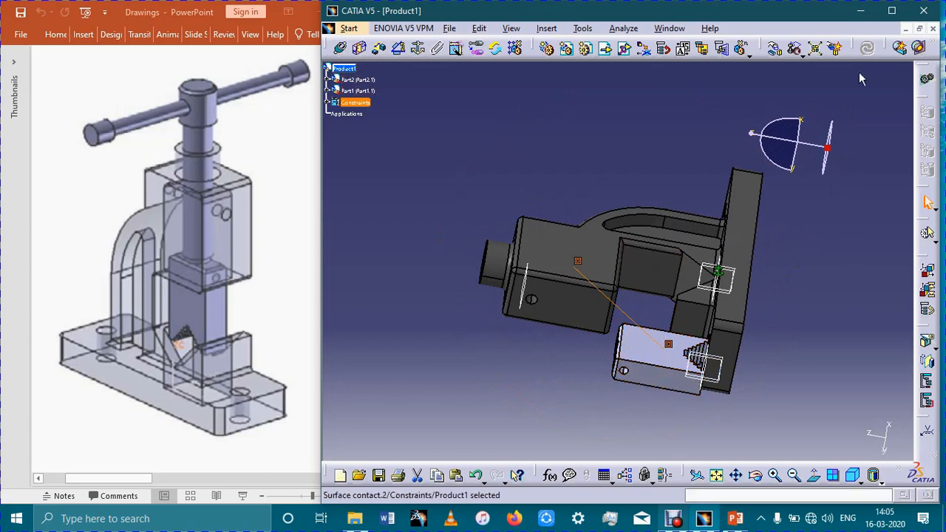
{"action": "left_click", "coordinate": [867, 48]}
{"action": "left_click", "coordinate": [713, 254]}
{"action": "middle_click_drag", "start_coordinate": [555, 353], "coordinate": [677, 473]}
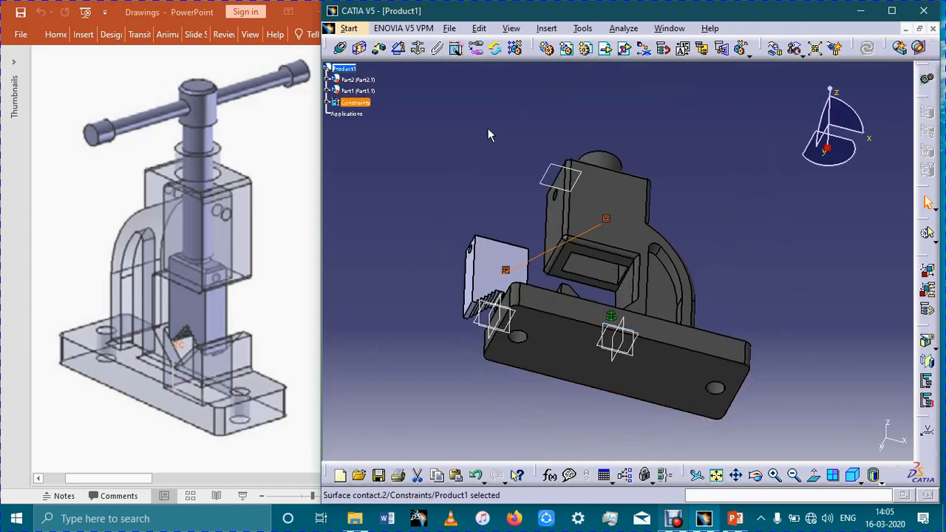
{"action": "left_click", "coordinate": [360, 48]}
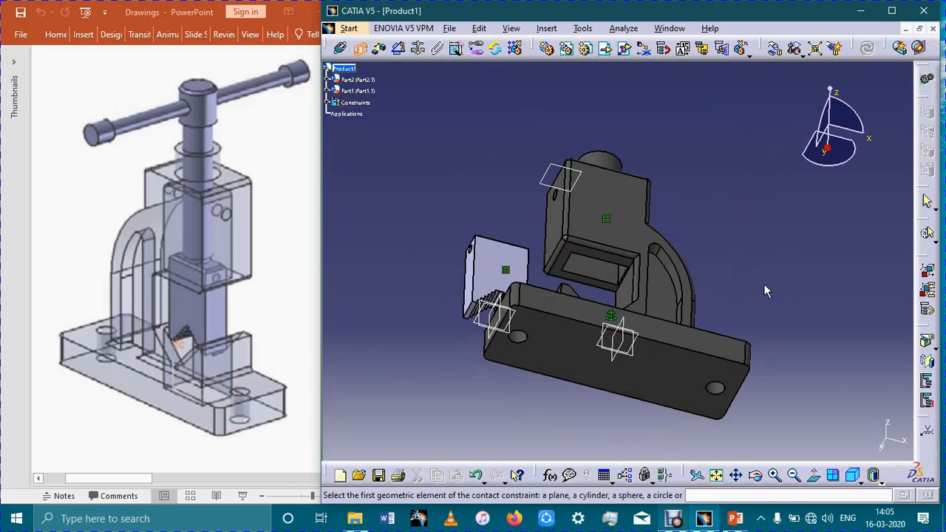
{"action": "middle_click_drag", "start_coordinate": [763, 283], "coordinate": [777, 225]}
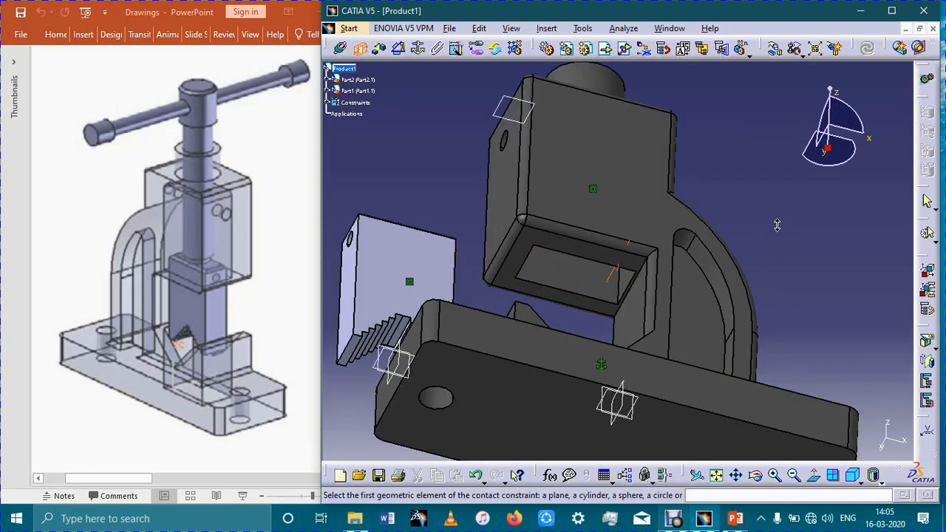
{"action": "left_click", "coordinate": [625, 290]}
{"action": "middle_click_drag", "start_coordinate": [722, 295], "coordinate": [686, 285]}
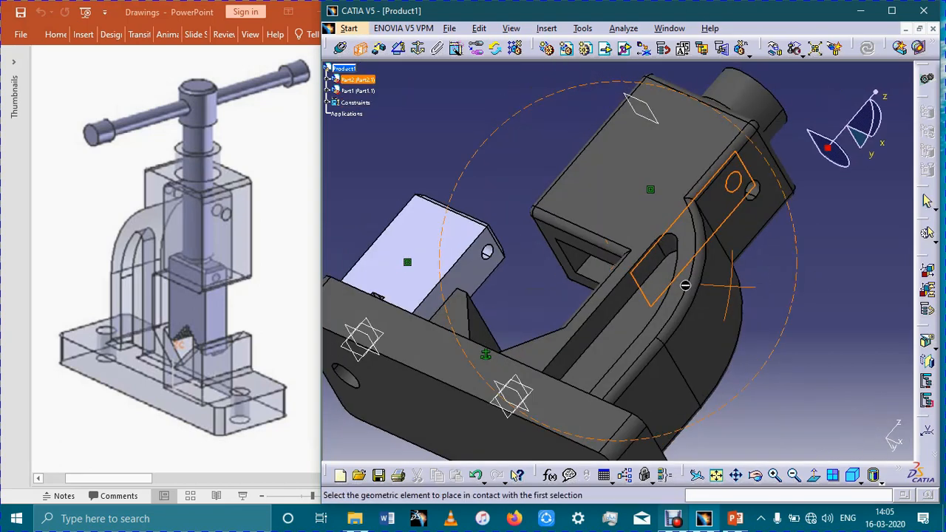
{"action": "left_click", "coordinate": [481, 287]}
{"action": "left_click", "coordinate": [867, 48]}
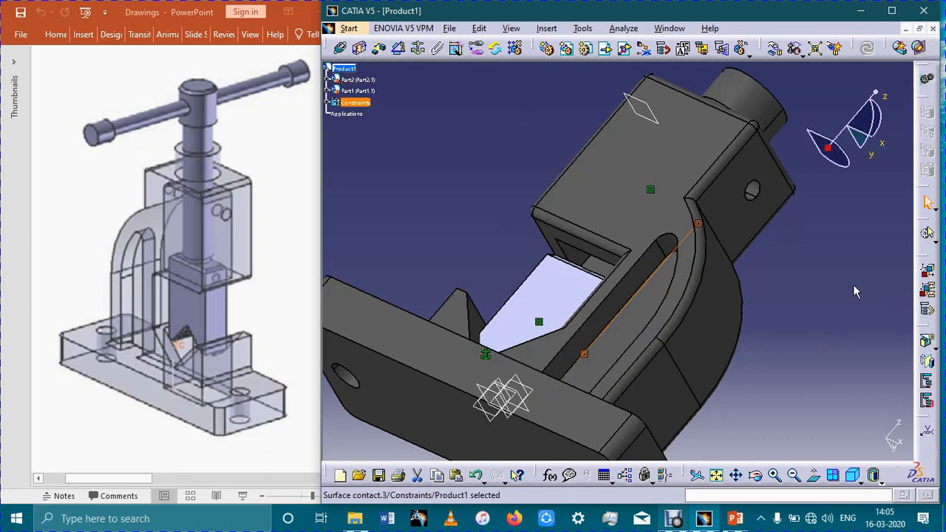
- Move the jaw up along the Z axis inside the body's pocket so its teeth sit above the V-shaped base
{"action": "middle_click_drag", "start_coordinate": [853, 285], "coordinate": [695, 333]}
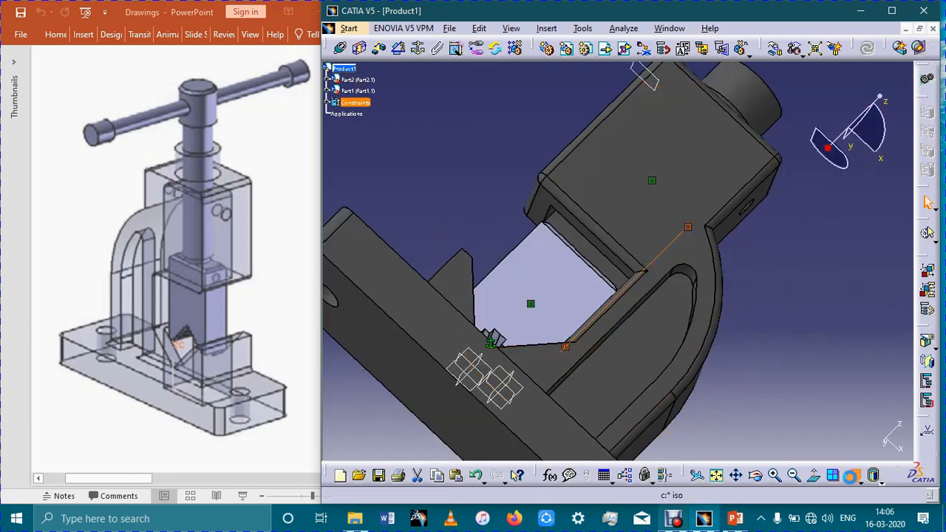
{"action": "left_click", "coordinate": [852, 476]}
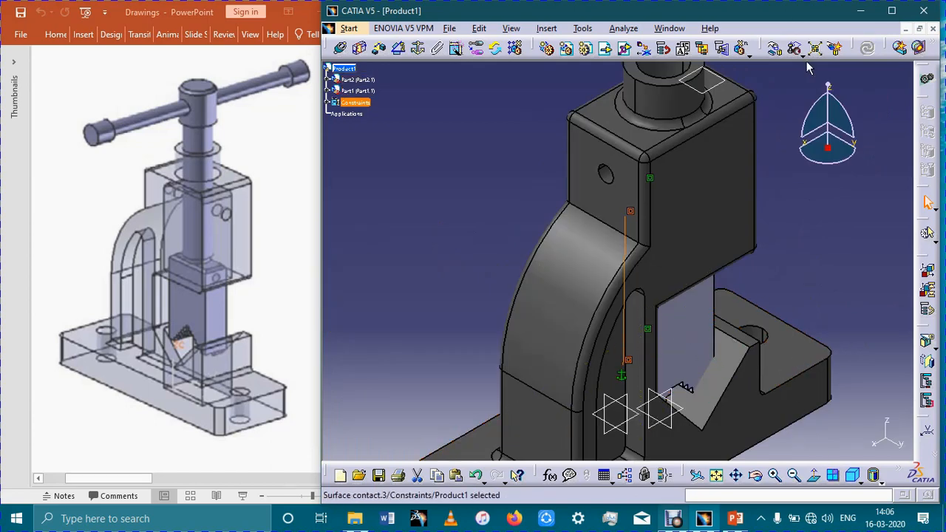
{"action": "left_click", "coordinate": [774, 48]}
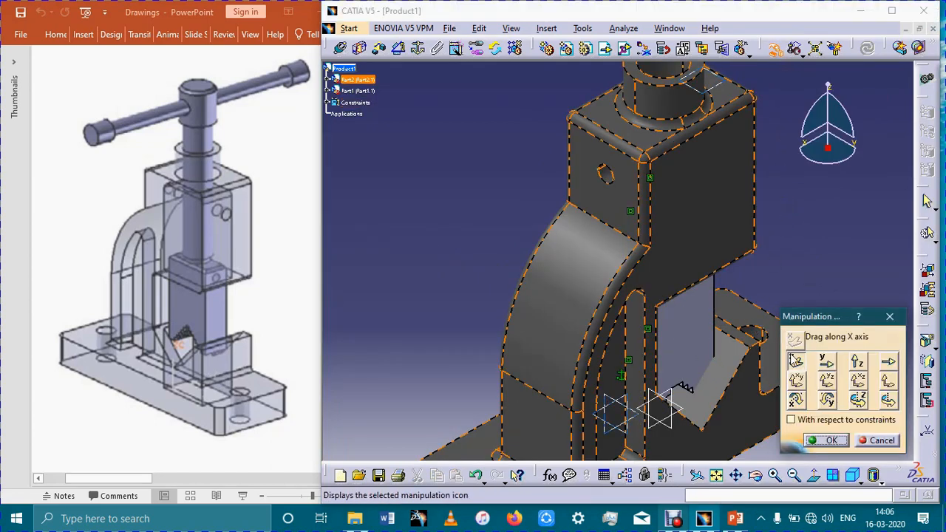
{"action": "left_click", "coordinate": [858, 362]}
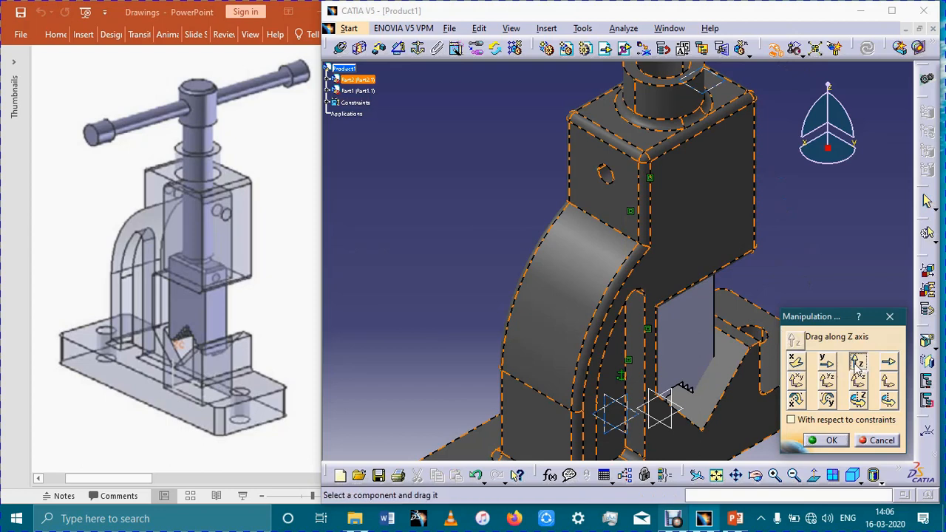
{"action": "left_click_drag", "start_coordinate": [673, 325], "coordinate": [675, 284]}
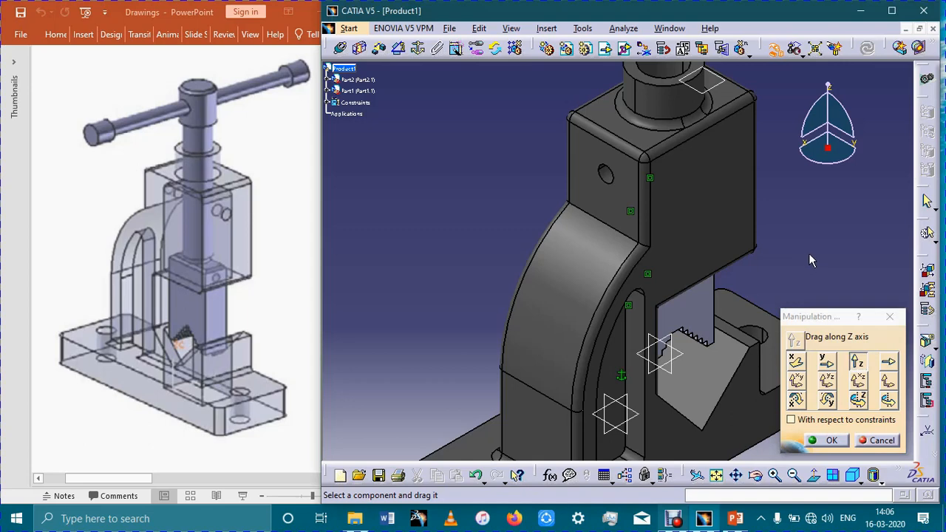
{"action": "middle_click_drag", "start_coordinate": [809, 253], "coordinate": [653, 205]}
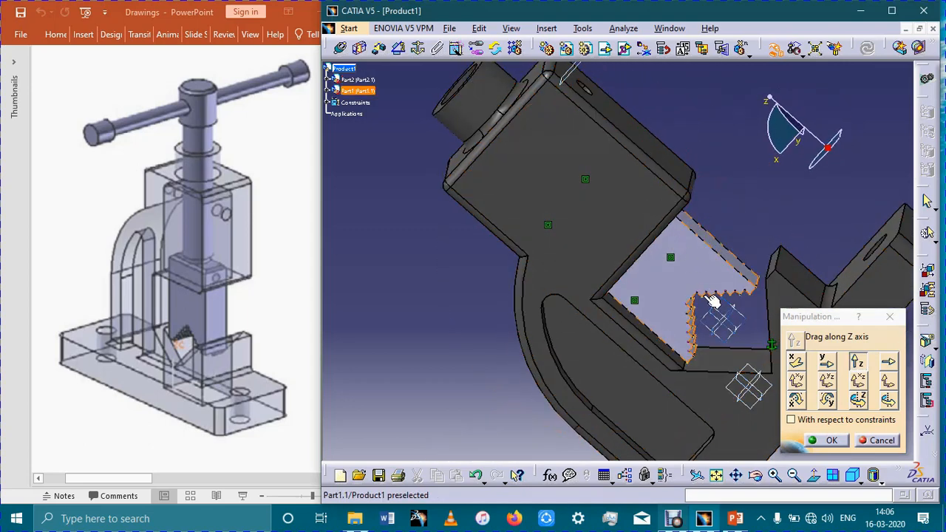
{"action": "left_click_drag", "start_coordinate": [679, 284], "coordinate": [674, 266]}
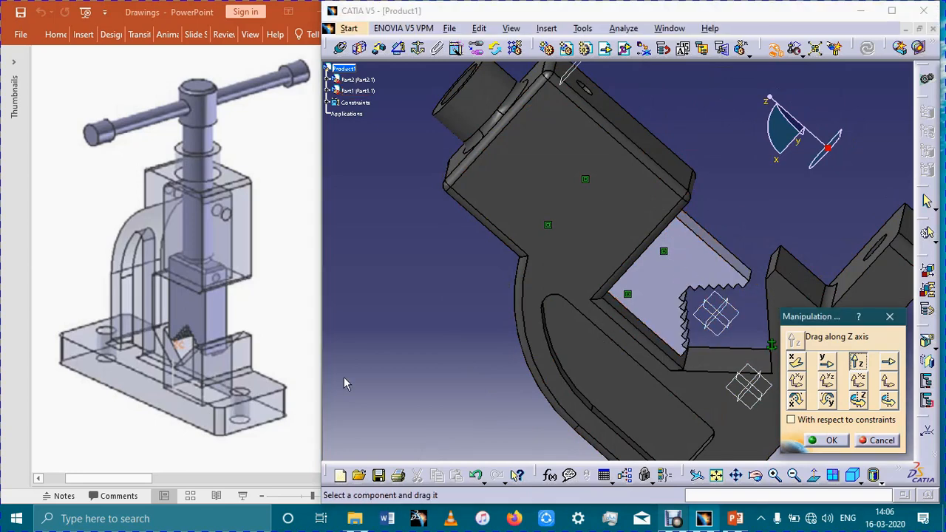
{"action": "middle_click_drag", "start_coordinate": [513, 255], "coordinate": [522, 337]}
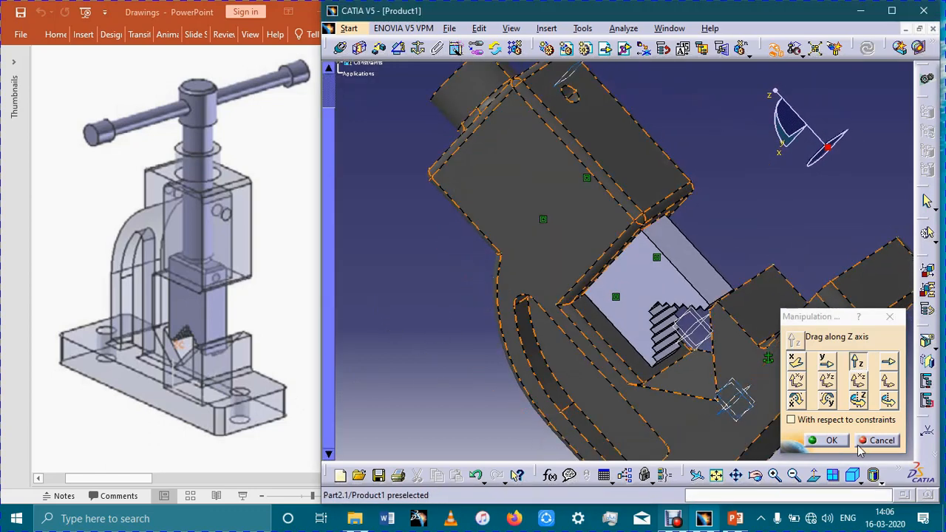
{"action": "left_click", "coordinate": [862, 443]}
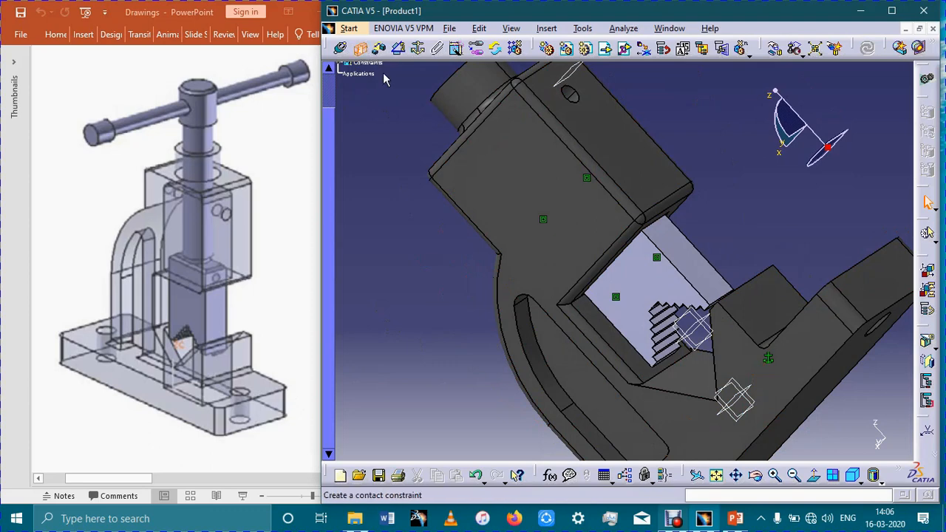
- Add a contact constraint between the narrow top face of the body's V-shaped base and the jaw's lower end face, and update the assembly
{"action": "left_click", "coordinate": [359, 48]}
{"action": "middle_click_drag", "start_coordinate": [816, 239], "coordinate": [796, 331]}
{"action": "left_click", "coordinate": [752, 357]}
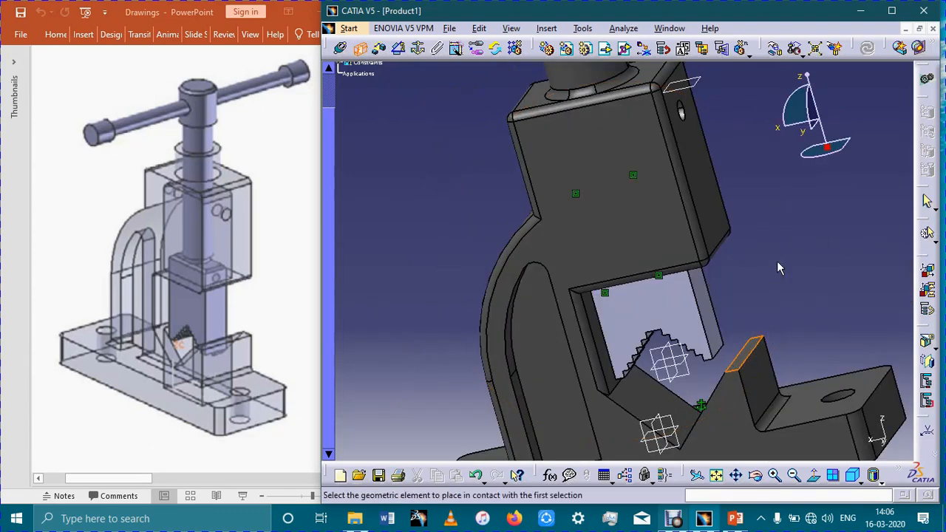
{"action": "middle_click_drag", "start_coordinate": [765, 264], "coordinate": [729, 267]}
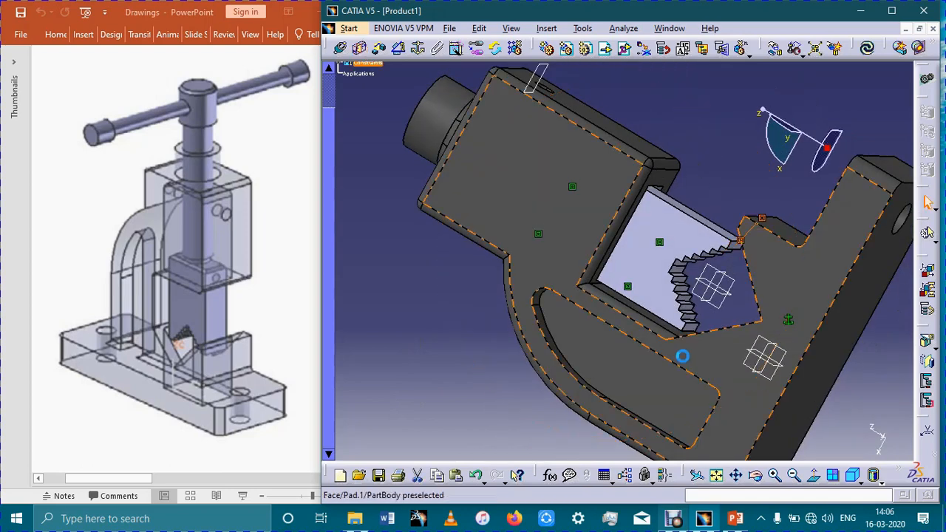
{"action": "left_click", "coordinate": [623, 356]}
{"action": "left_click", "coordinate": [867, 49]}
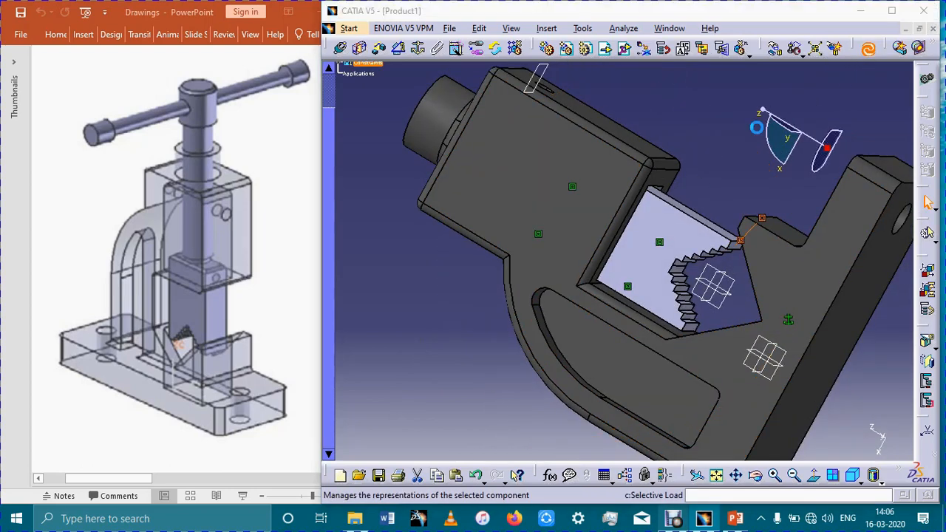
{"action": "middle_click_drag", "start_coordinate": [702, 123], "coordinate": [773, 325]}
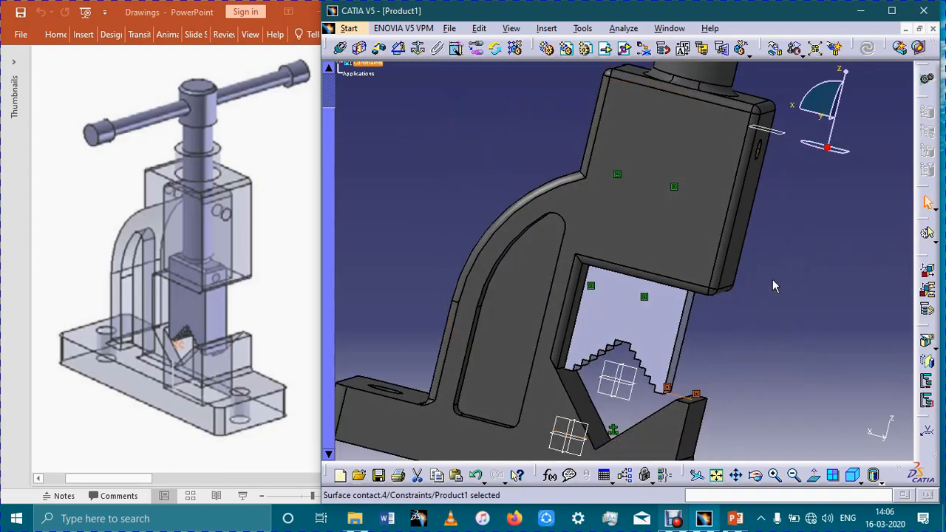
{"action": "left_click", "coordinate": [803, 331]}
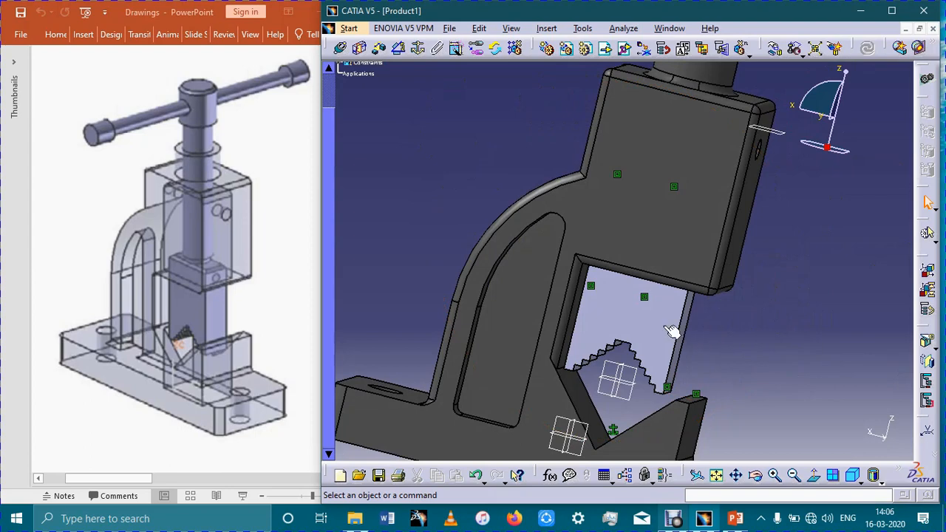
- Insert the existing Screw part into Product1 and resolve its part number conflict with automatic renaming
{"action": "middle_click_drag", "start_coordinate": [788, 306], "coordinate": [650, 348]}
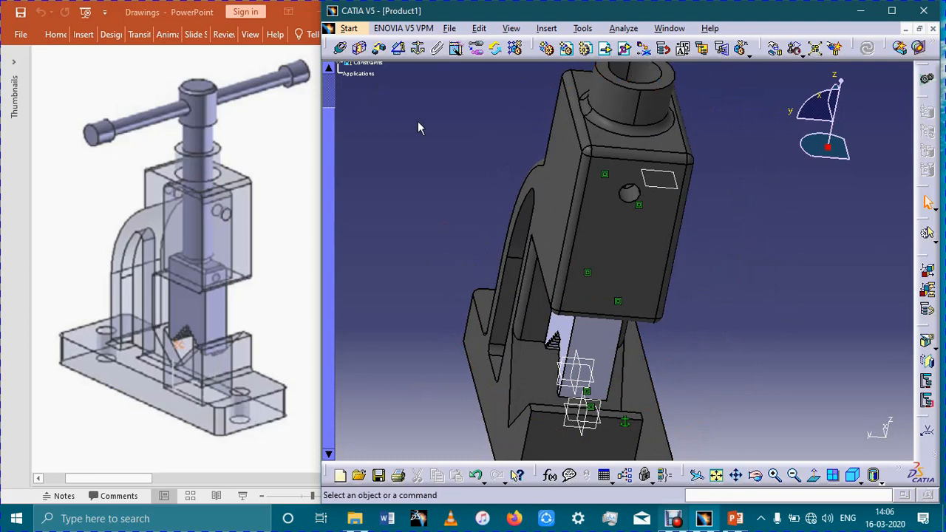
{"action": "left_click", "coordinate": [357, 68]}
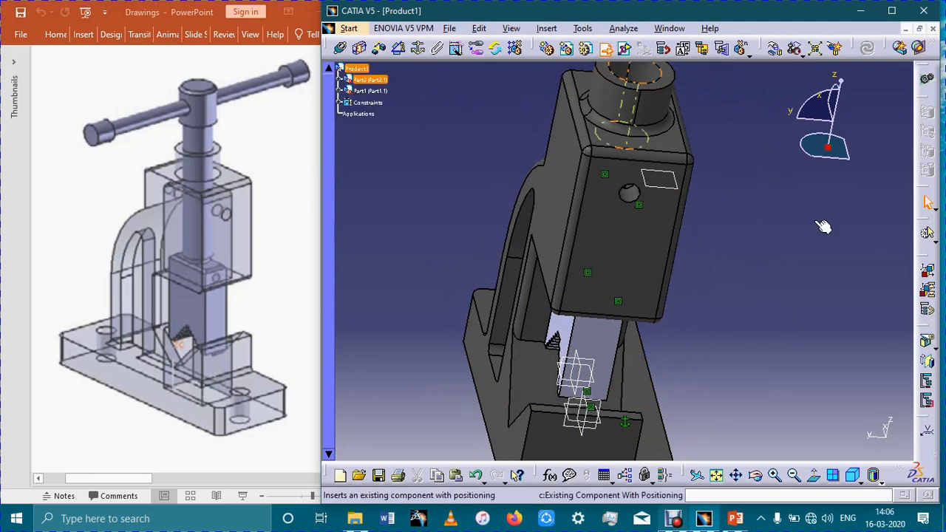
{"action": "left_click", "coordinate": [604, 48]}
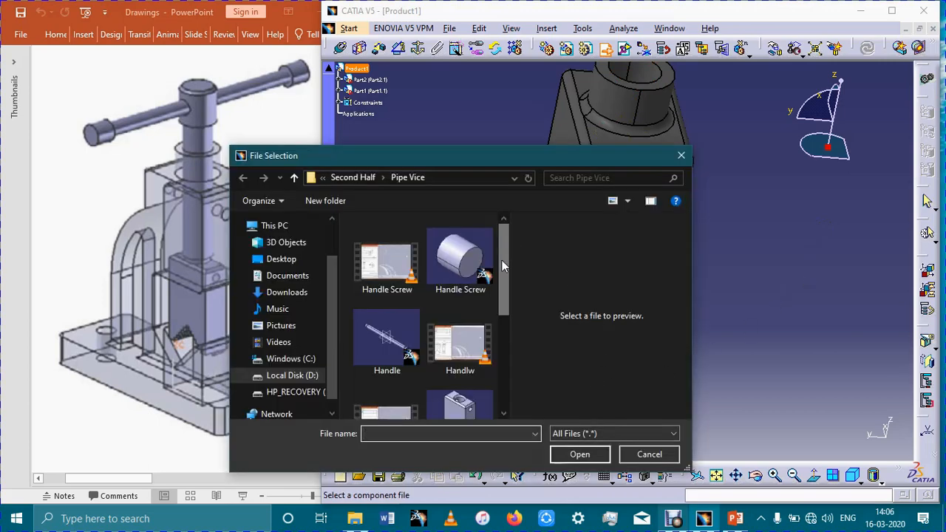
{"action": "left_click_drag", "start_coordinate": [504, 266], "coordinate": [508, 350]}
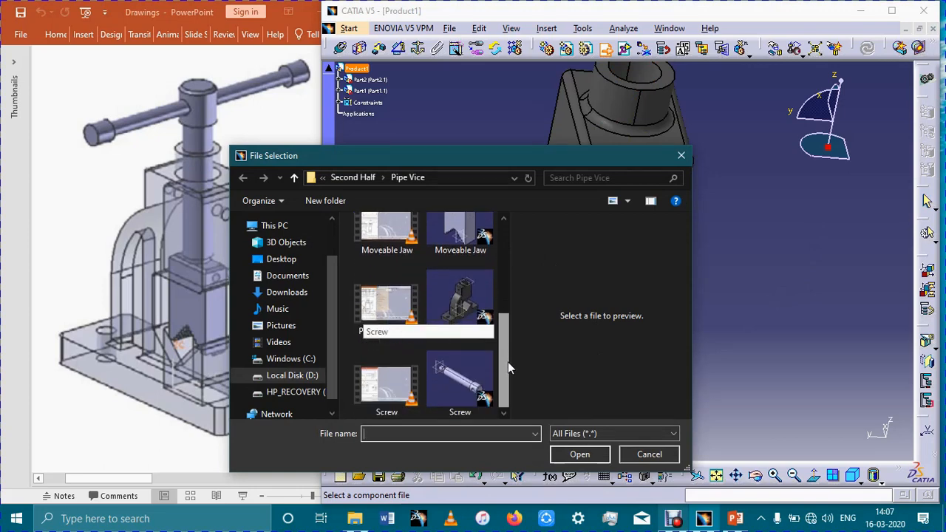
{"action": "left_click", "coordinate": [460, 382]}
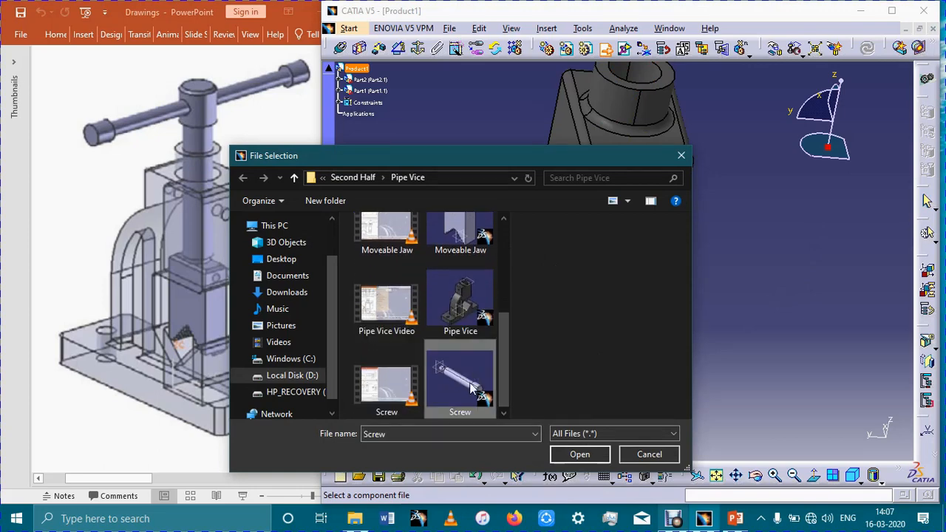
{"action": "left_click", "coordinate": [603, 454]}
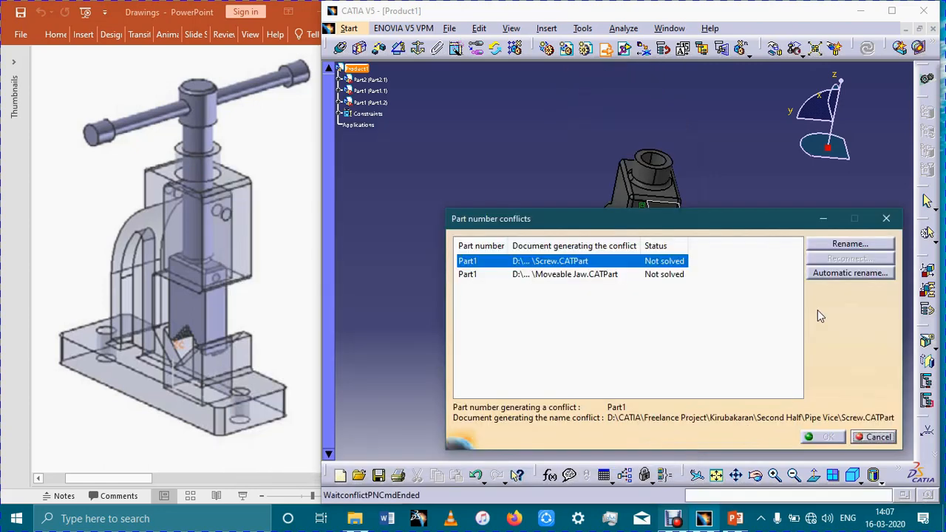
{"action": "left_click", "coordinate": [857, 275]}
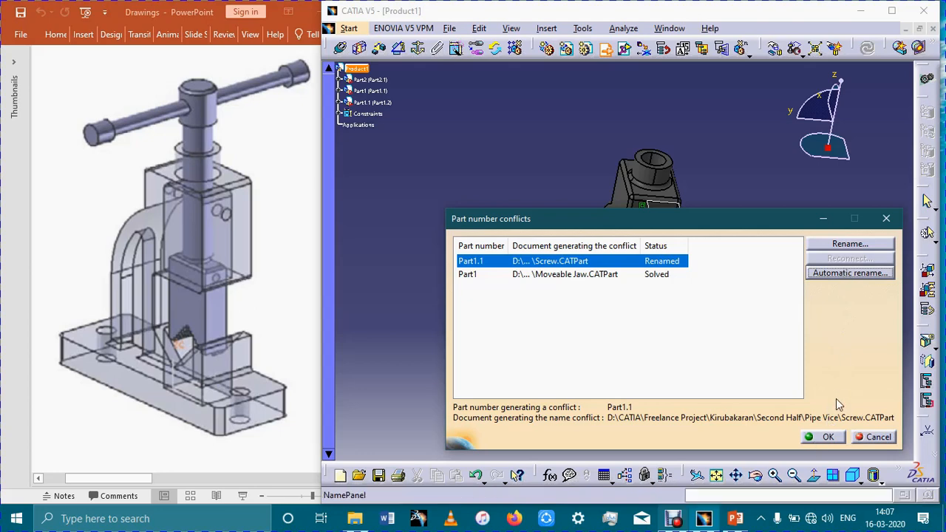
{"action": "left_click", "coordinate": [822, 439]}
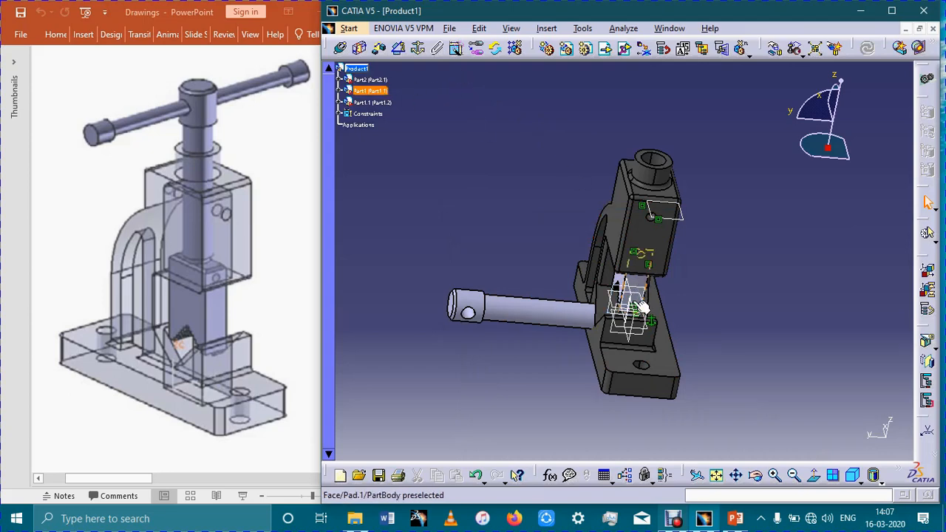
- Undo the screw insertion and the recent jaw changes, keeping only the jaw's first contact constraint on its broad face
{"action": "key", "text": "ctrl+z"}
{"action": "key", "text": "ctrl+z"}
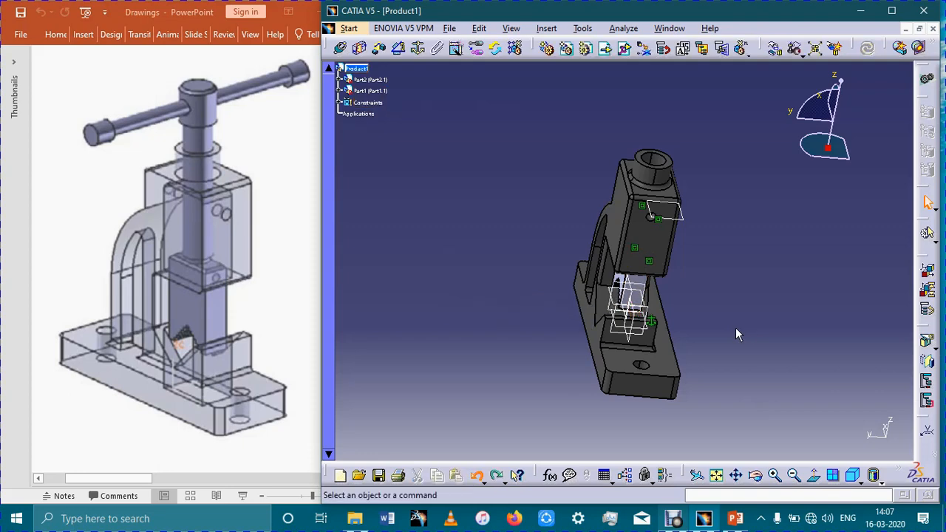
{"action": "key", "text": "ctrl+z"}
{"action": "key", "text": "ctrl+z"}
{"action": "key", "text": "ctrl+z"}
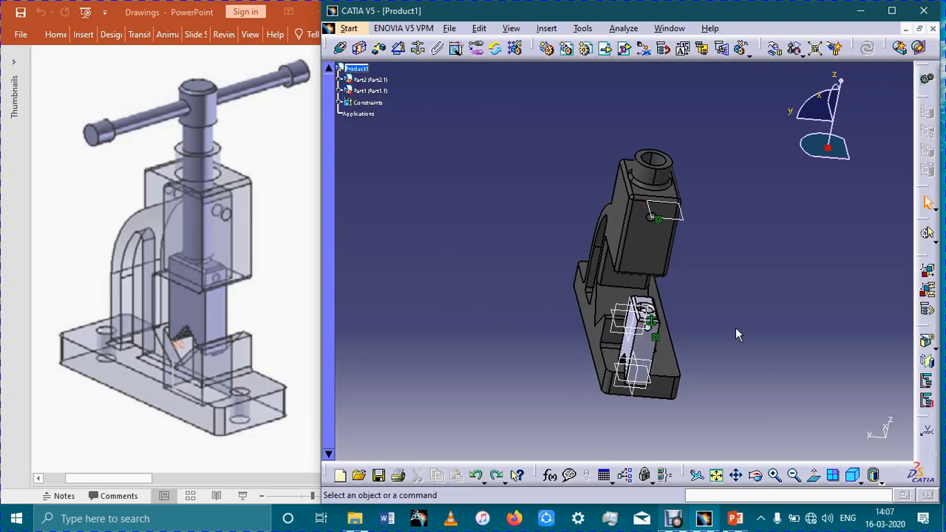
{"action": "key", "text": "ctrl+y"}
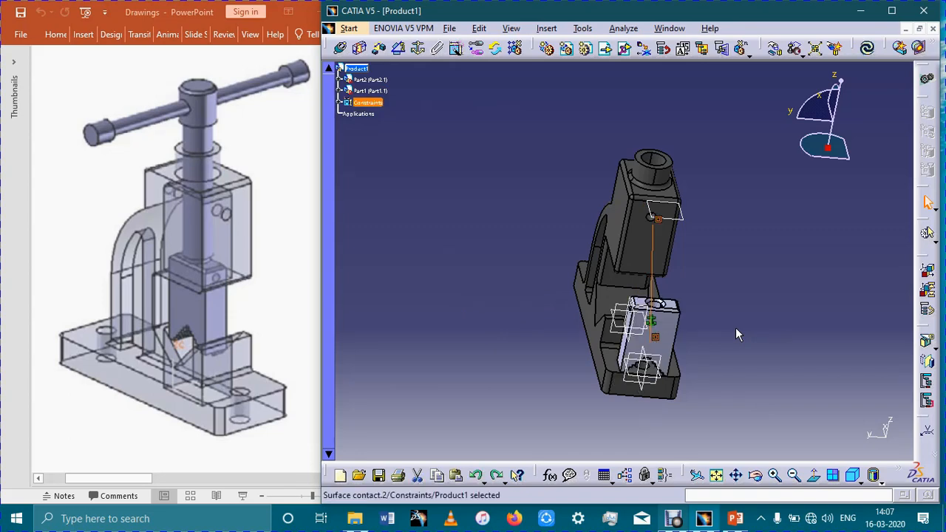
{"action": "key", "text": "Delete"}
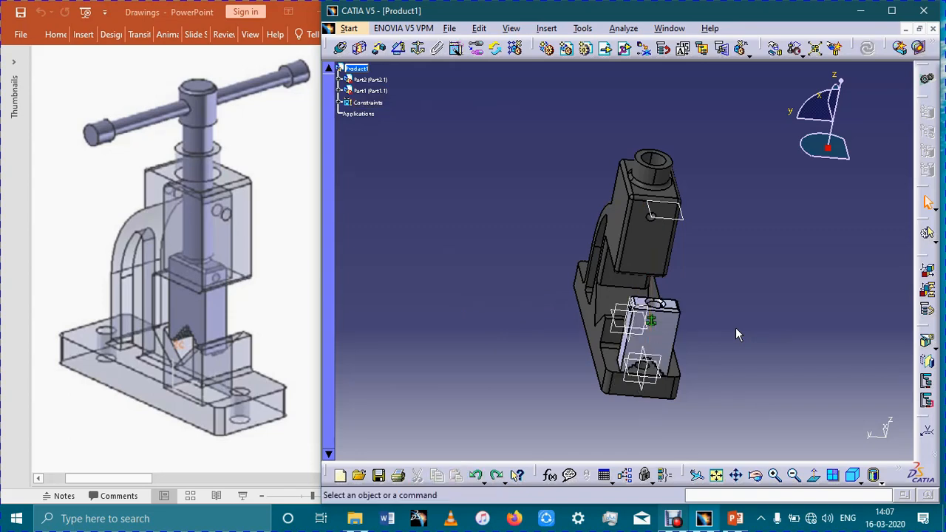
{"action": "key", "text": "ctrl+z"}
{"action": "key", "text": "ctrl+z"}
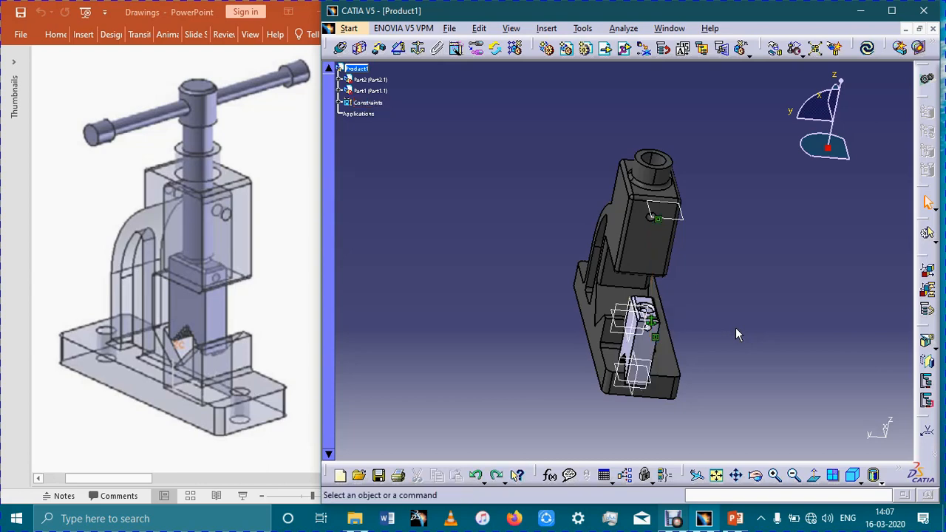
- Insert the Screw part from the Pipe Vice folder into Product1 again, automatically renaming its conflicting part number
{"action": "middle_click_drag", "start_coordinate": [756, 308], "coordinate": [767, 280]}
{"action": "left_click", "coordinate": [357, 70]}
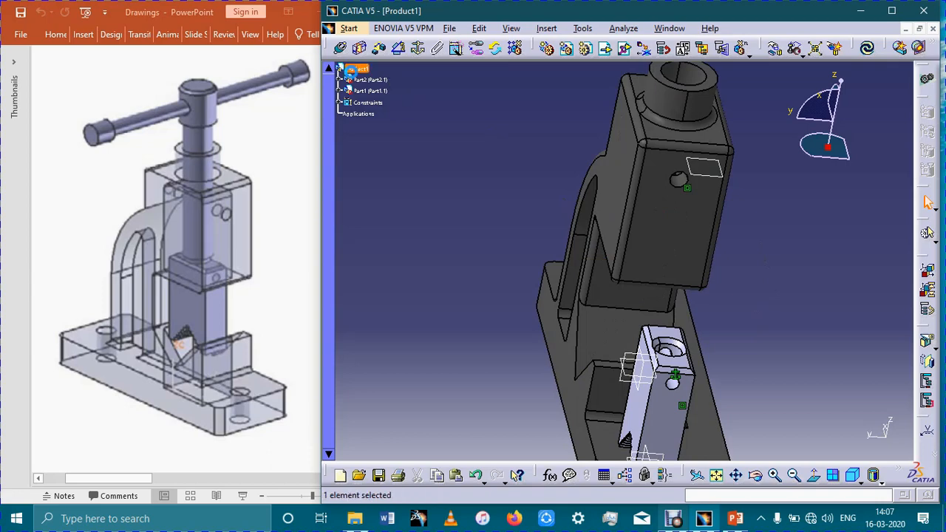
{"action": "left_click", "coordinate": [605, 49]}
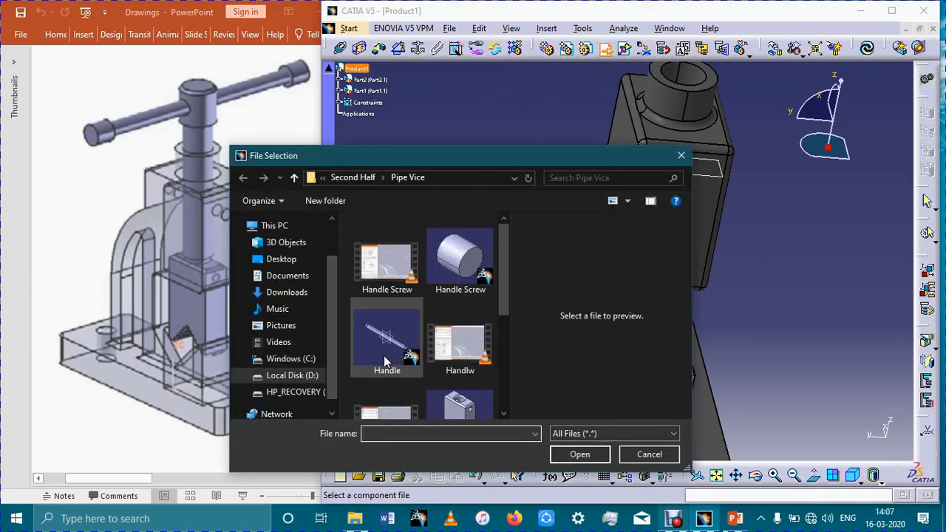
{"action": "scroll", "coordinate": [462, 369], "scroll_direction": "down", "scroll_amount": 2}
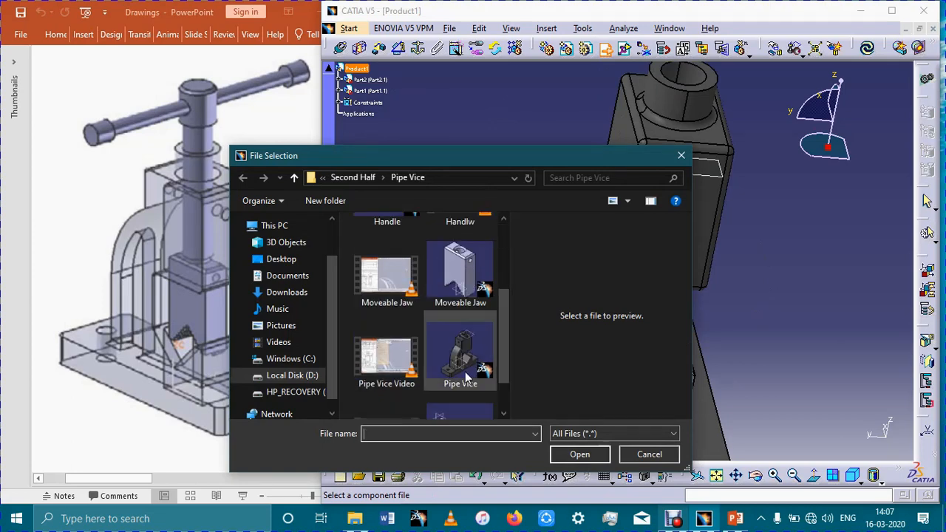
{"action": "scroll", "coordinate": [473, 355], "scroll_direction": "down", "scroll_amount": 1}
{"action": "left_click", "coordinate": [459, 381]}
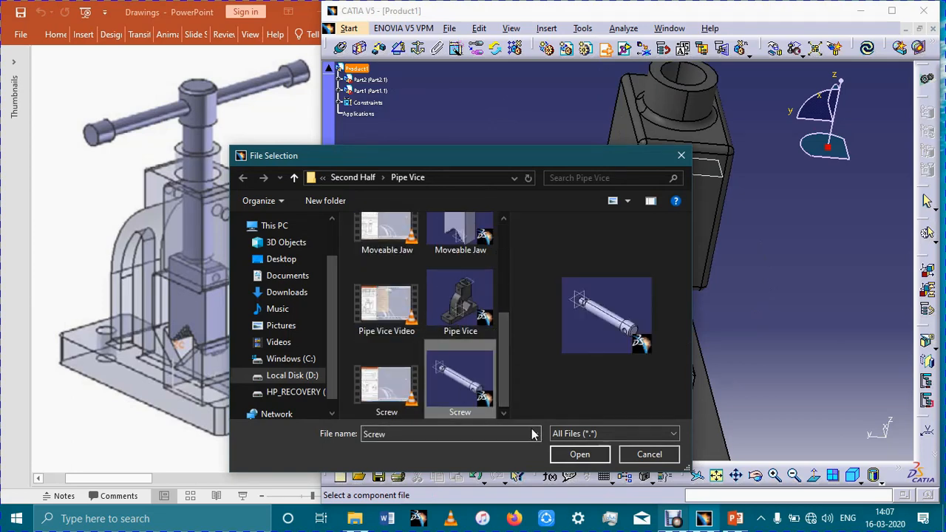
{"action": "left_click", "coordinate": [573, 454]}
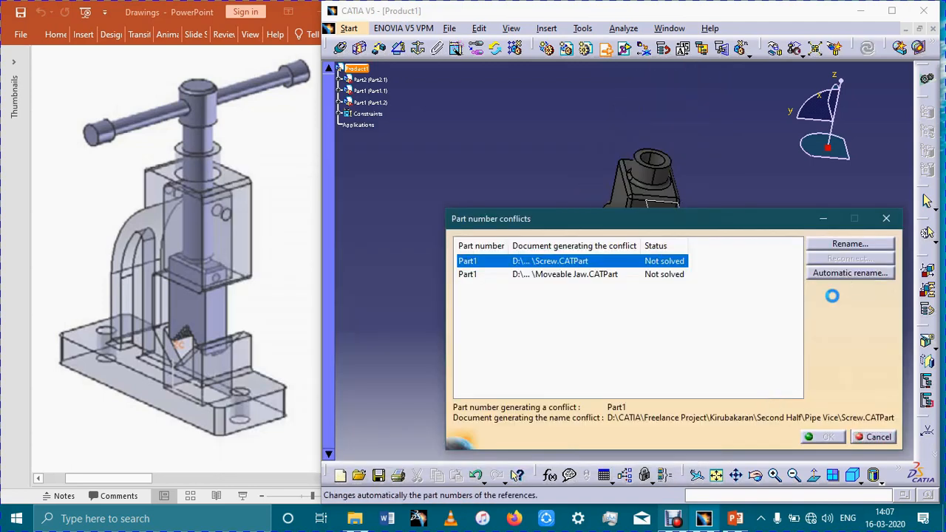
{"action": "left_click", "coordinate": [846, 273]}
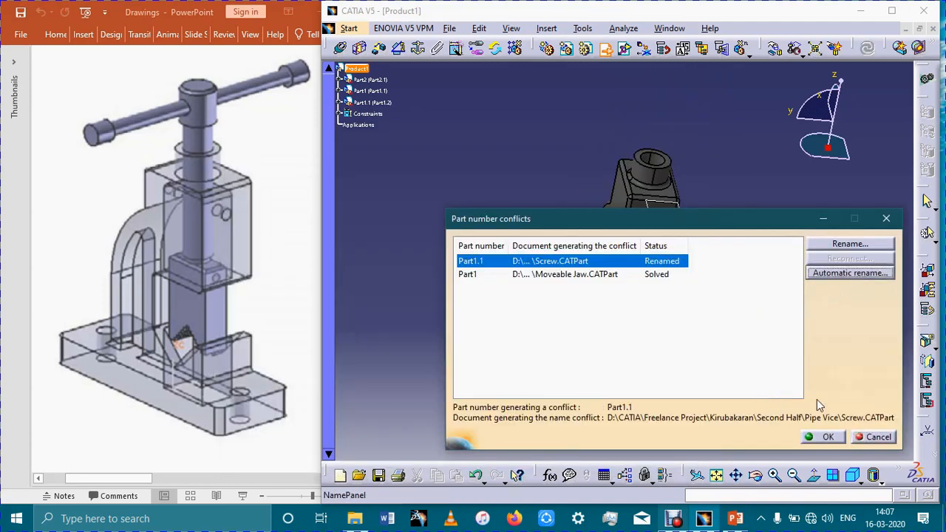
{"action": "left_click", "coordinate": [827, 437]}
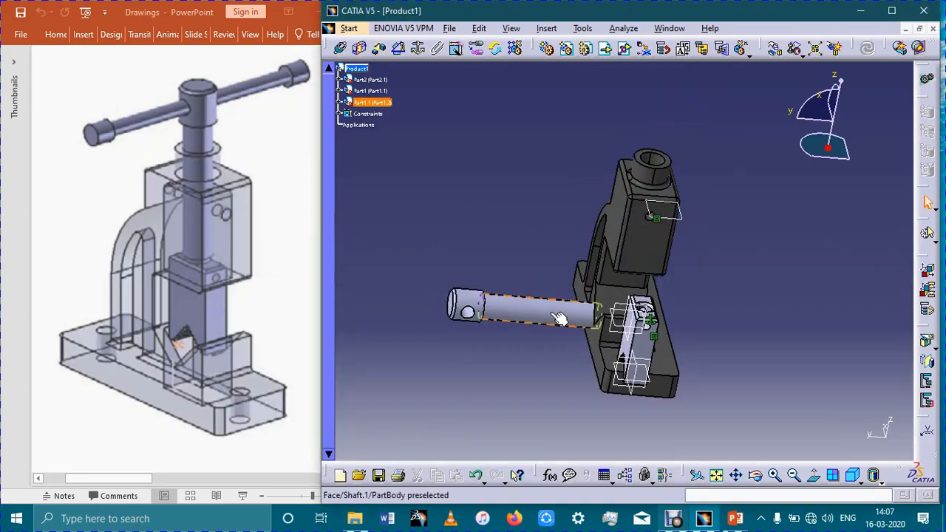
- Add a coincidence constraint between the screw's axis and the axis of the counterbored hole in the moveable jaw's top
{"action": "left_click", "coordinate": [340, 48]}
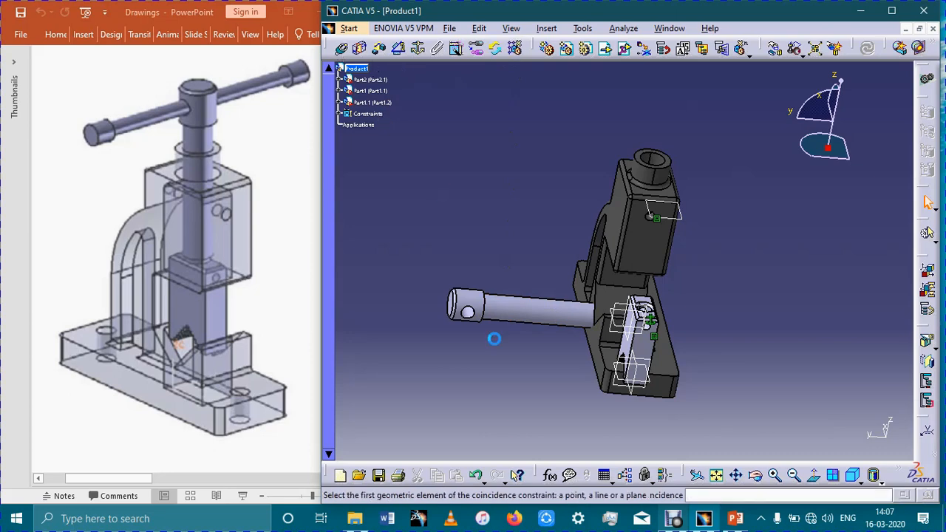
{"action": "left_click", "coordinate": [524, 316]}
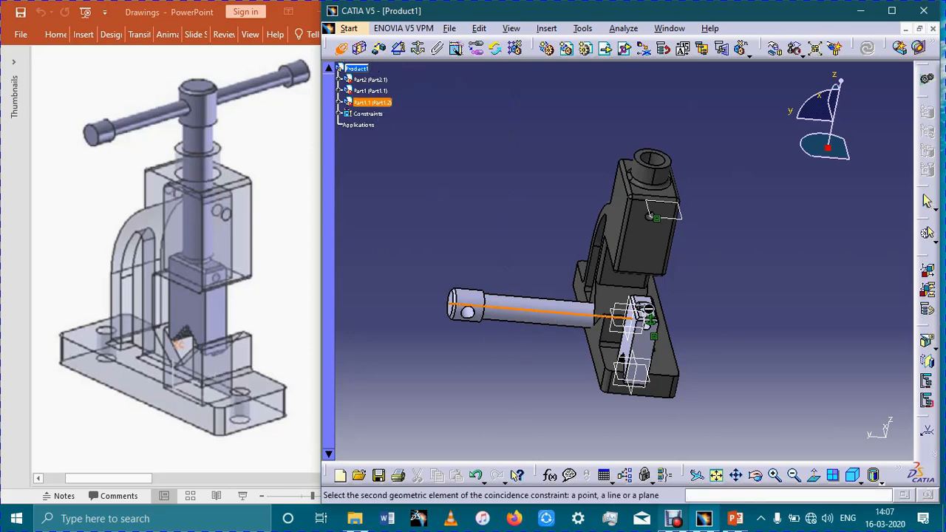
{"action": "middle_click_drag", "start_coordinate": [736, 314], "coordinate": [754, 220], "text": "ctrl"}
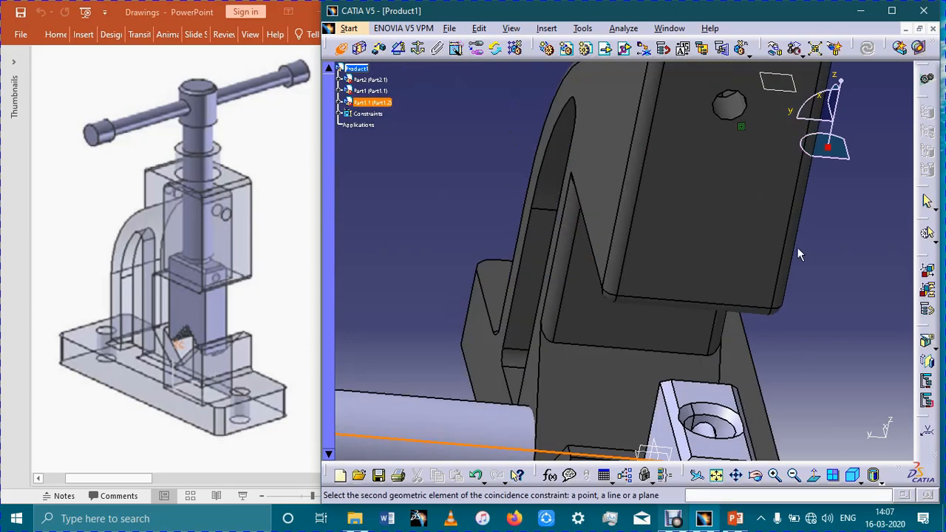
{"action": "middle_click_drag", "start_coordinate": [797, 247], "coordinate": [787, 154]}
{"action": "left_click", "coordinate": [715, 330]}
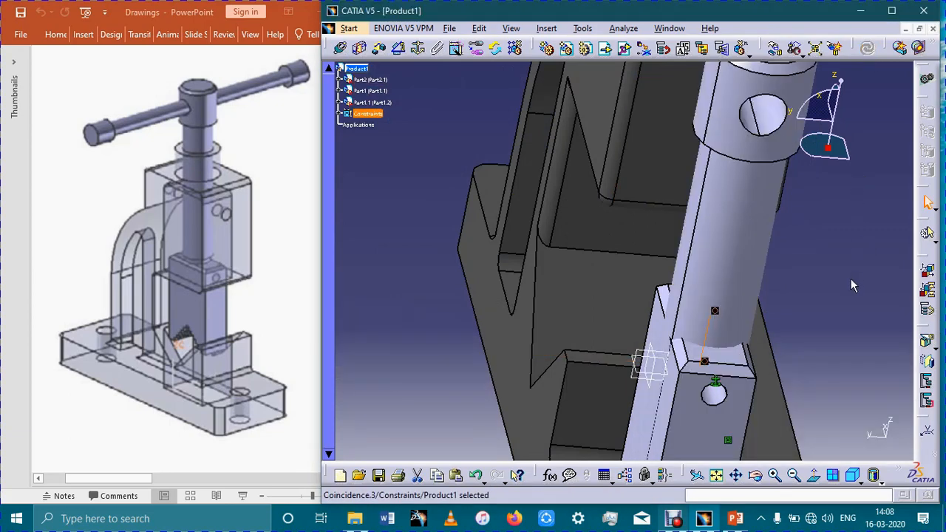
- Move the screw up along the Z axis until its grooved lower end sits clear above the moveable jaw
{"action": "middle_click_drag", "start_coordinate": [848, 280], "coordinate": [717, 309]}
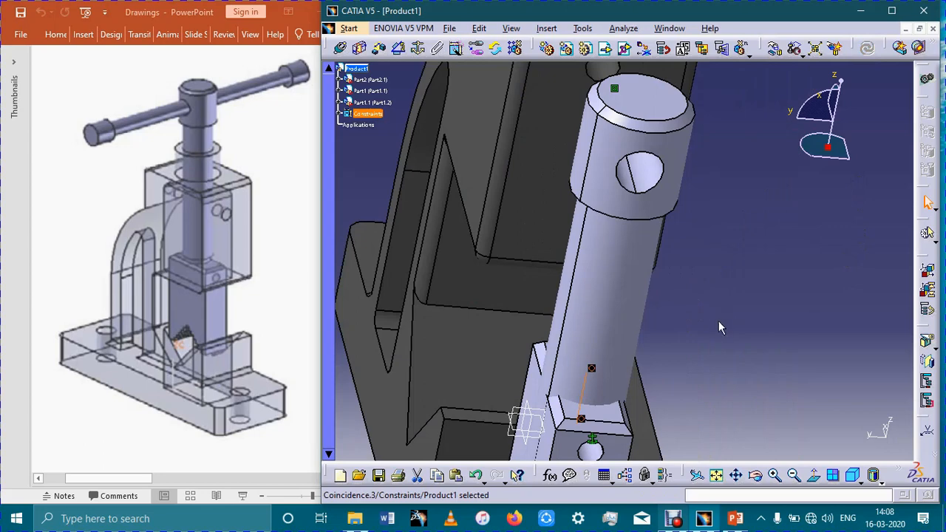
{"action": "left_click", "coordinate": [775, 59]}
{"action": "left_click_drag", "start_coordinate": [627, 302], "coordinate": [739, 226]}
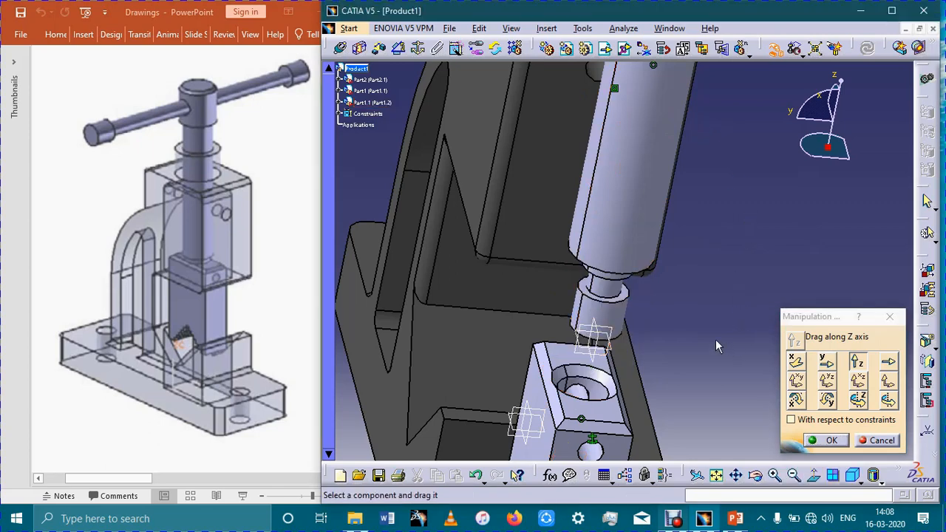
{"action": "middle_click_drag", "start_coordinate": [712, 334], "coordinate": [700, 262]}
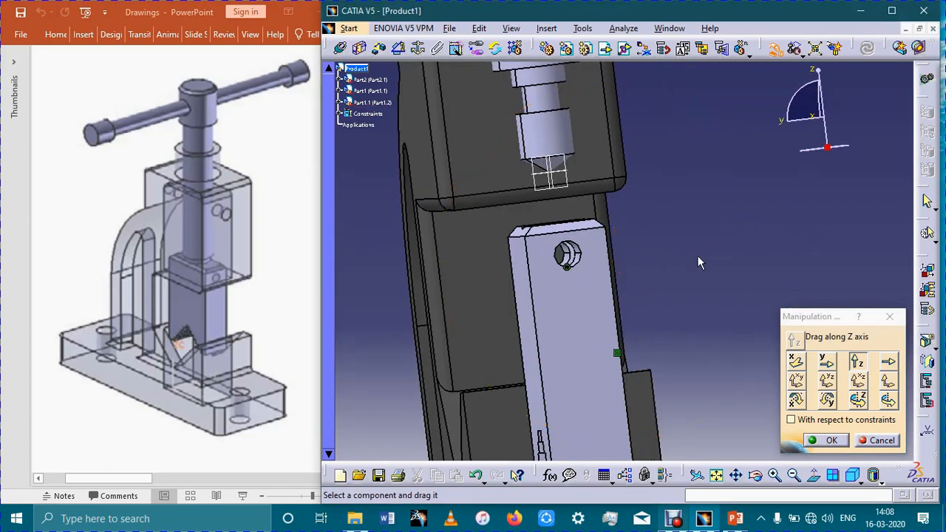
{"action": "left_click", "coordinate": [830, 439]}
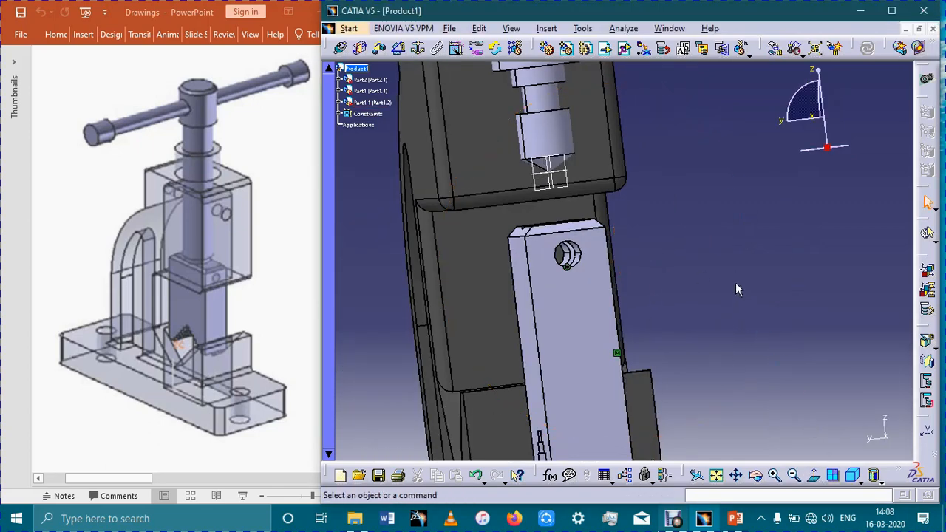
- Add a contact constraint between the screw's lower end face and the bottom of the moveable jaw's counterbored hole, and update the assembly
{"action": "left_click", "coordinate": [359, 47]}
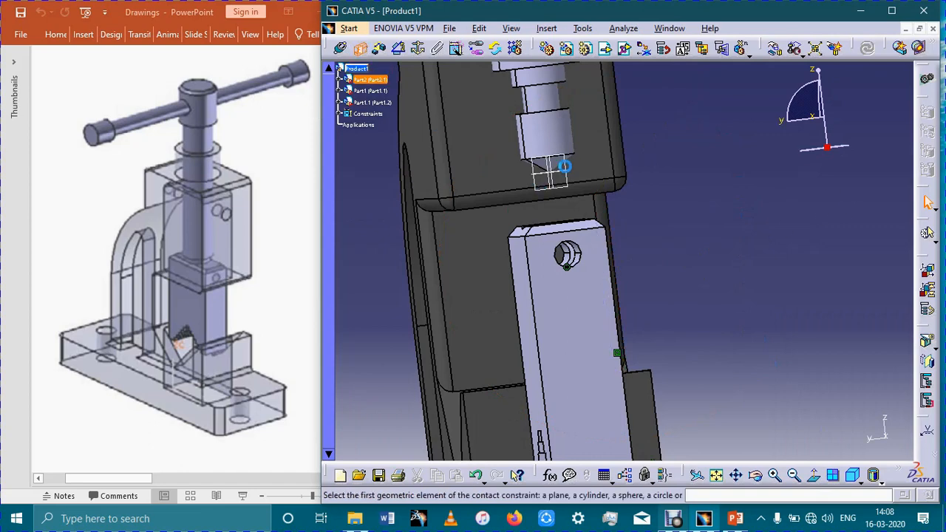
{"action": "middle_click_drag", "start_coordinate": [745, 221], "coordinate": [748, 145]}
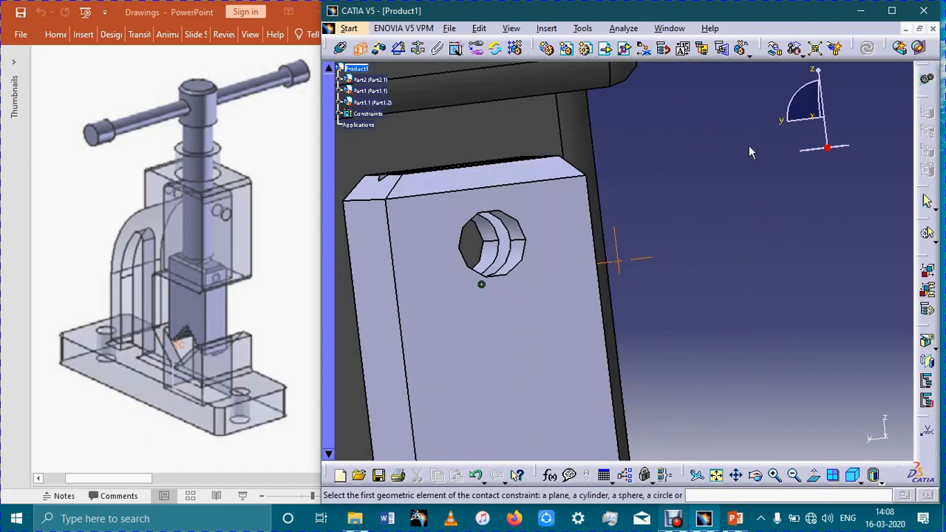
{"action": "middle_click_drag", "start_coordinate": [860, 487], "coordinate": [613, 311]}
{"action": "left_click", "coordinate": [629, 299]}
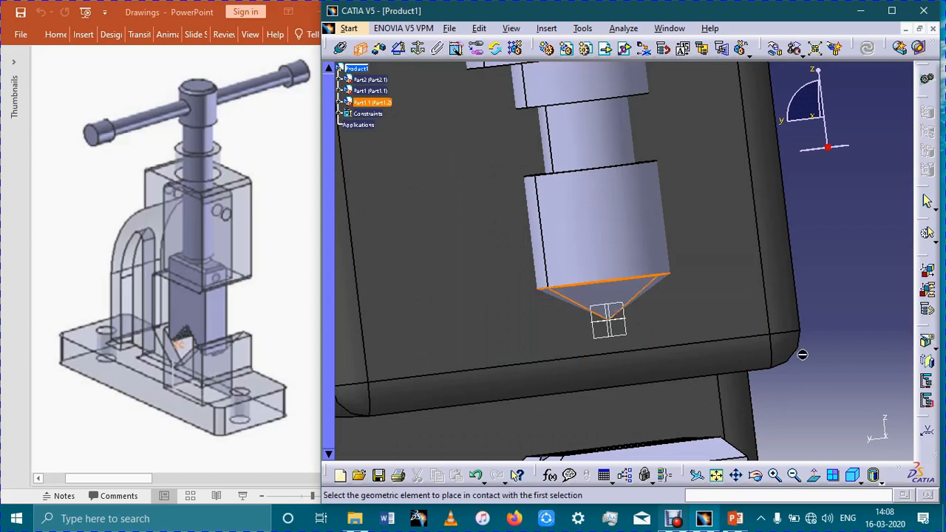
{"action": "middle_click_drag", "start_coordinate": [837, 287], "coordinate": [723, 403]}
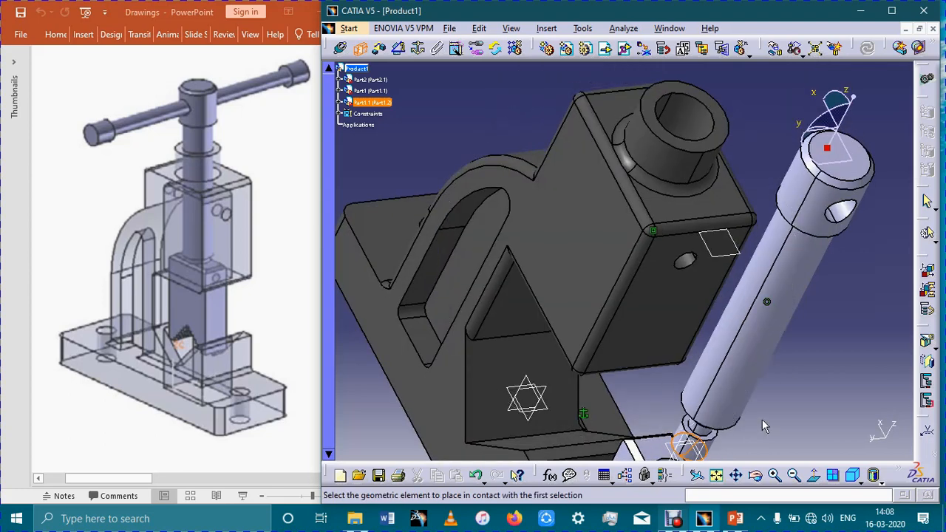
{"action": "middle_click_drag", "start_coordinate": [766, 445], "coordinate": [650, 334]}
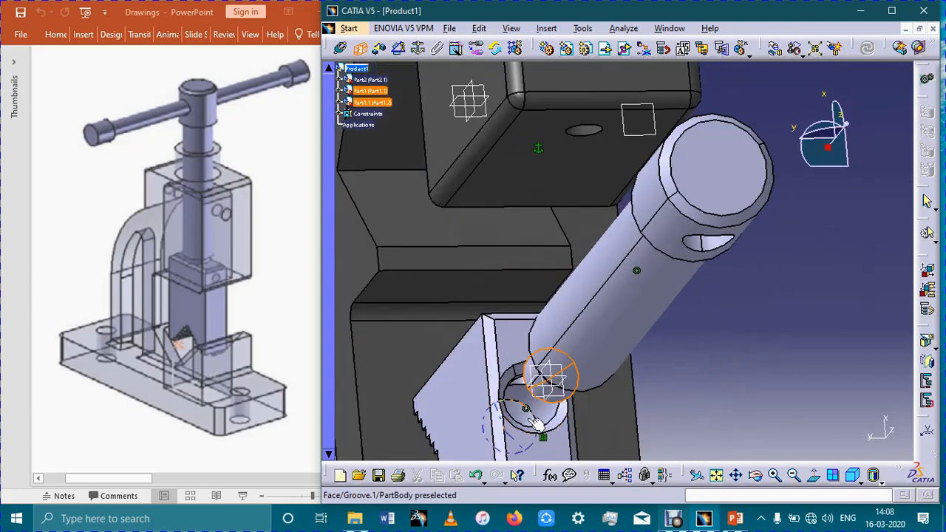
{"action": "left_click", "coordinate": [526, 415]}
{"action": "left_click", "coordinate": [859, 432]}
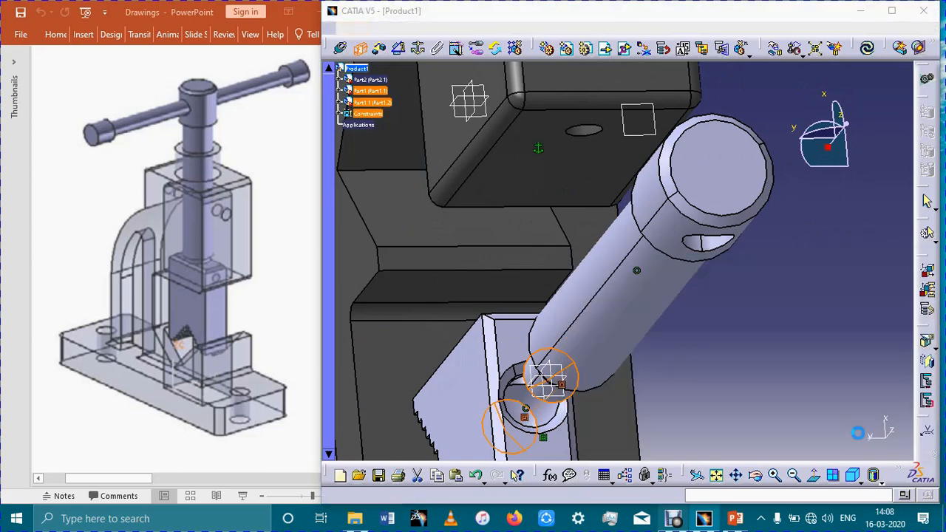
{"action": "left_click", "coordinate": [868, 49]}
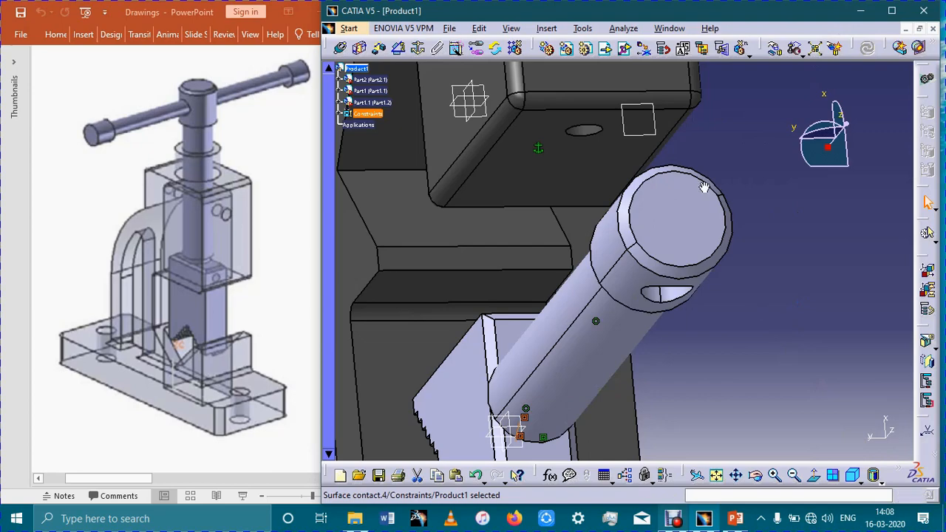
- Try to make the screw's axis coincident with the axis of the collar hole on top of the vice body
{"action": "mouse_move", "coordinate": [704, 187]}
{"action": "middle_mouse_down"}
{"action": "mouse_move", "coordinate": [659, 215]}
{"action": "mouse_move", "coordinate": [731, 96]}
{"action": "mouse_move", "coordinate": [718, 150]}
{"action": "mouse_move", "coordinate": [631, 115]}
{"action": "mouse_move", "coordinate": [593, 116]}
{"action": "mouse_move", "coordinate": [600, 135]}
{"action": "mouse_move", "coordinate": [566, 186]}
{"action": "mouse_move", "coordinate": [722, 190]}
{"action": "middle_mouse_up"}
{"action": "scroll", "coordinate": [731, 97], "scroll_direction": "down", "scroll_amount": 1}
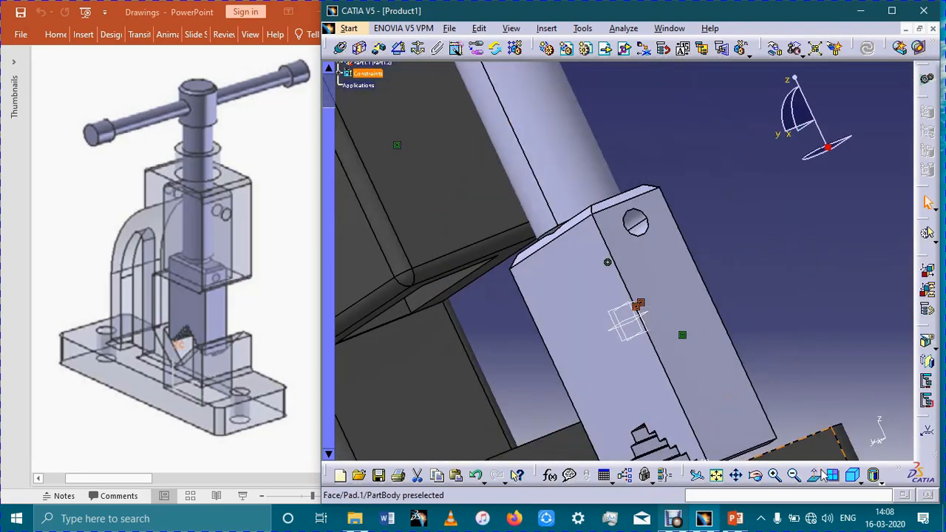
{"action": "left_click", "coordinate": [853, 477]}
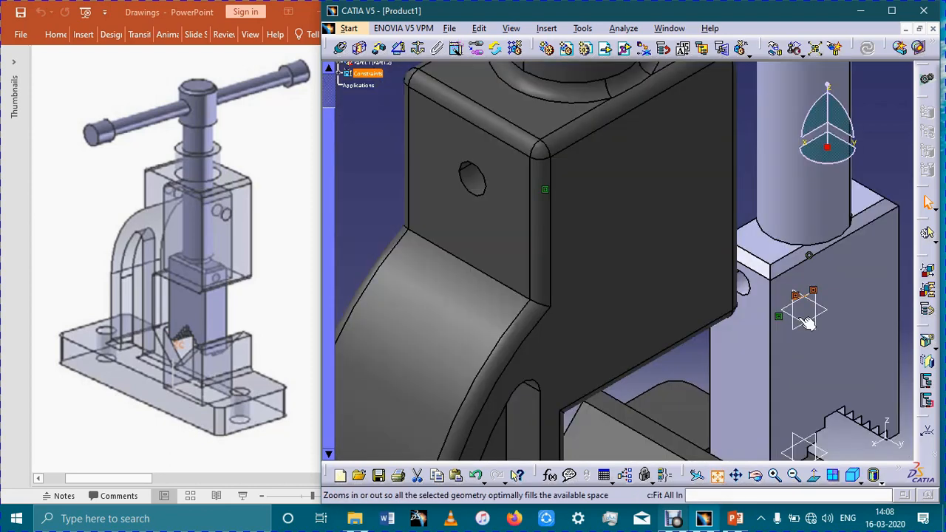
{"action": "left_click", "coordinate": [717, 475]}
{"action": "left_click", "coordinate": [793, 301]}
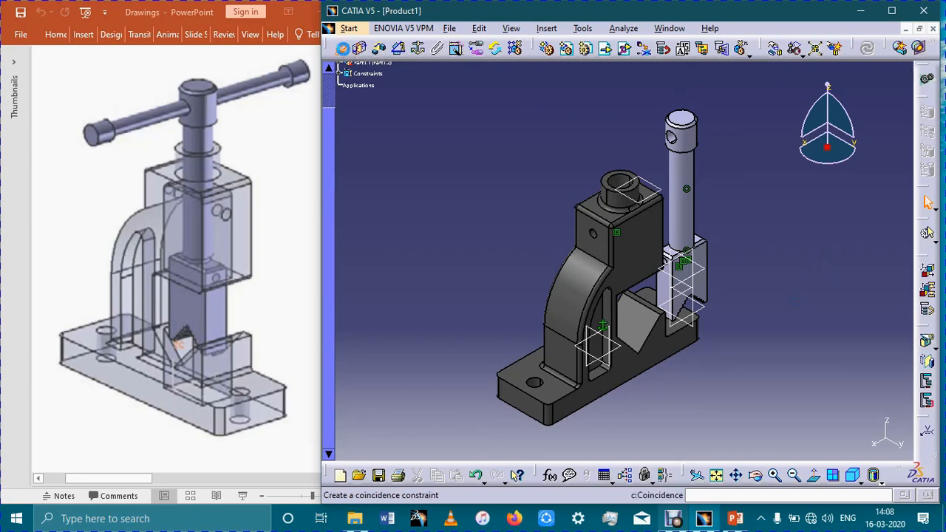
{"action": "left_click", "coordinate": [340, 48]}
{"action": "left_click", "coordinate": [694, 228]}
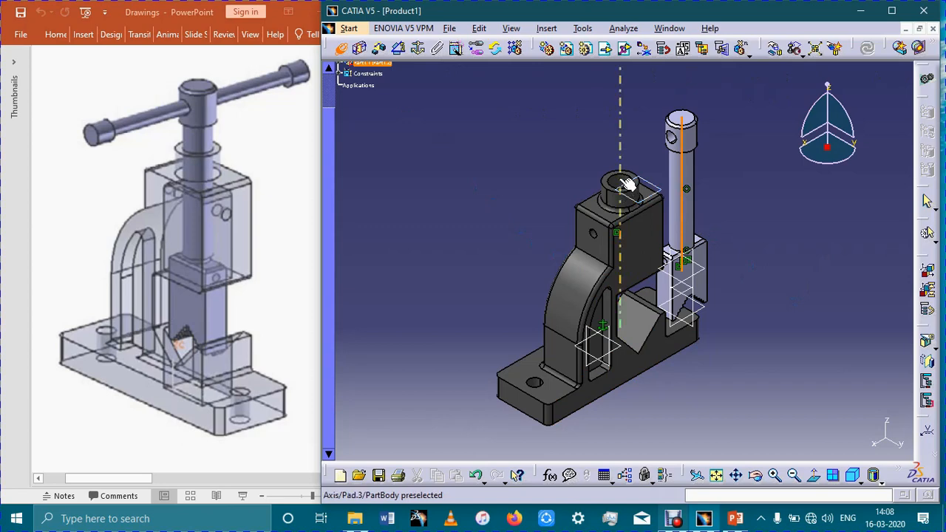
{"action": "left_click", "coordinate": [626, 185]}
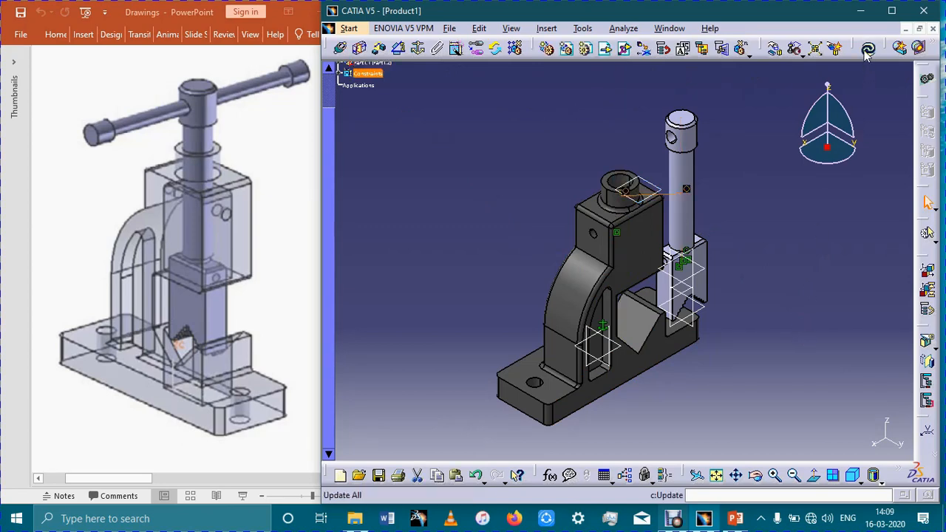
{"action": "left_click", "coordinate": [868, 50]}
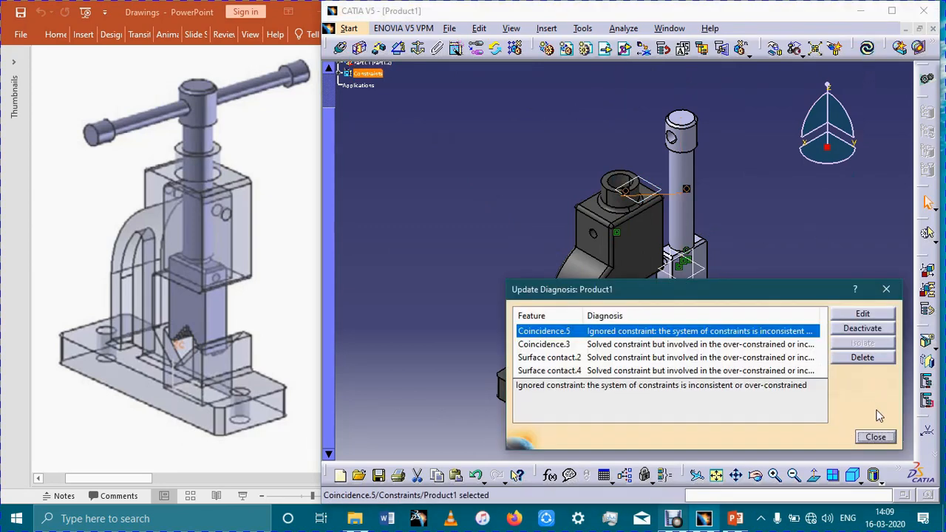
{"action": "left_click", "coordinate": [875, 438]}
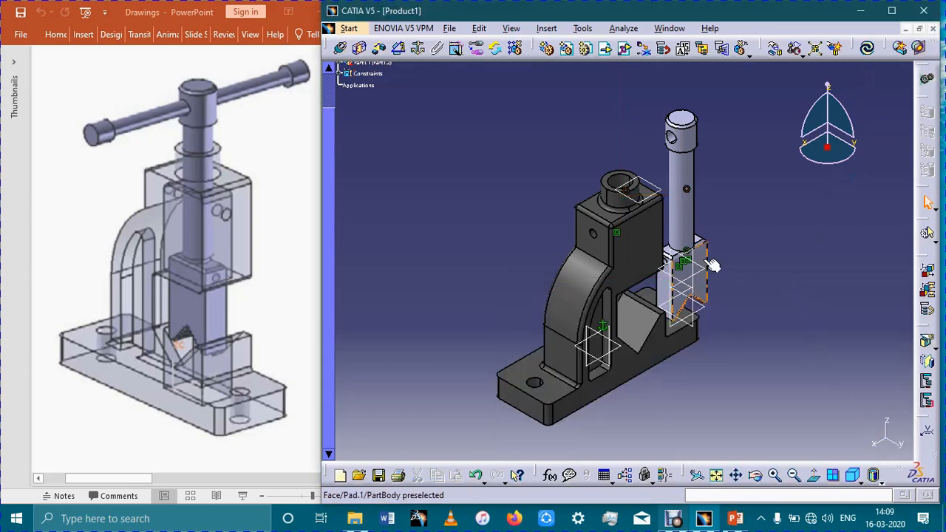
- Undo the update and the coincidence constraint between the screw and the vice body's collar hole
{"action": "middle_click_drag", "start_coordinate": [783, 266], "coordinate": [783, 214]}
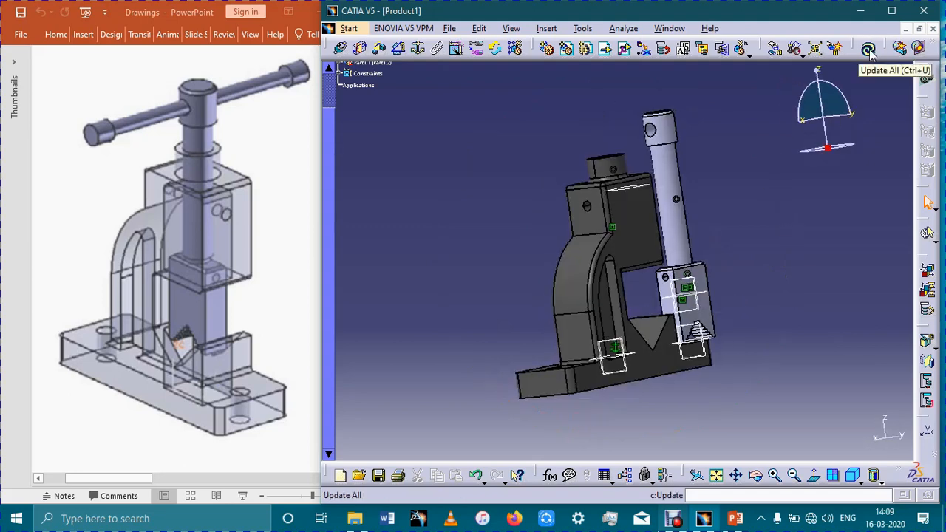
{"action": "key", "text": "ctrl+z"}
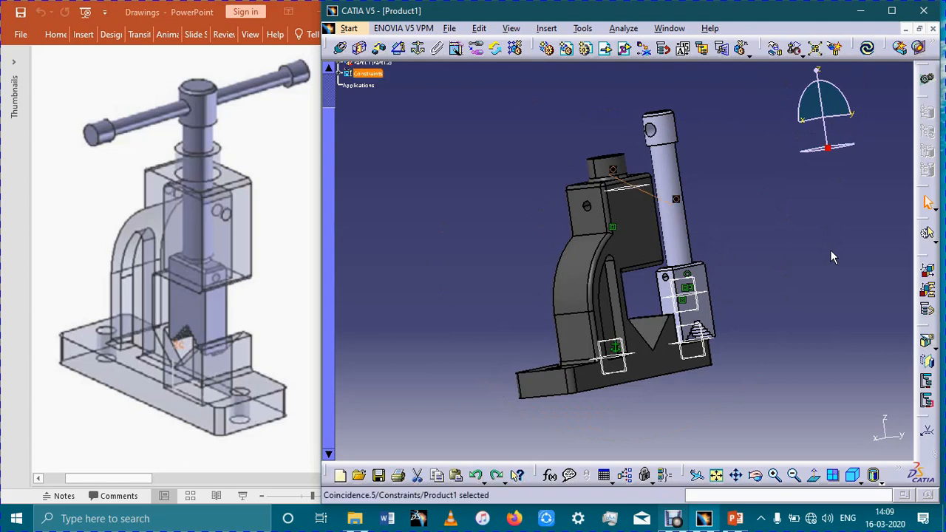
{"action": "key", "text": "ctrl+z"}
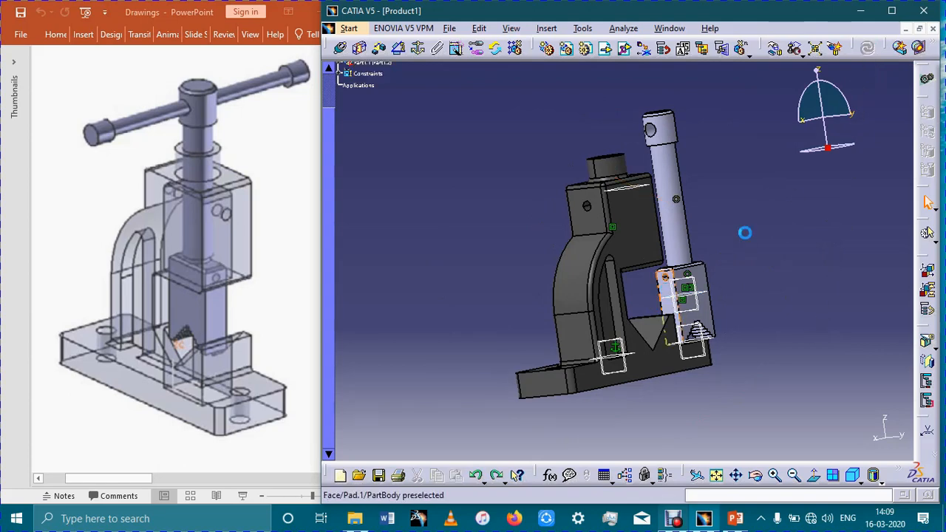
- Add a contact constraint between the moveable jaw's narrow side face and the vertical inner wall of the vice body, and update the assembly
{"action": "left_click", "coordinate": [669, 299]}
{"action": "left_click", "coordinate": [359, 48]}
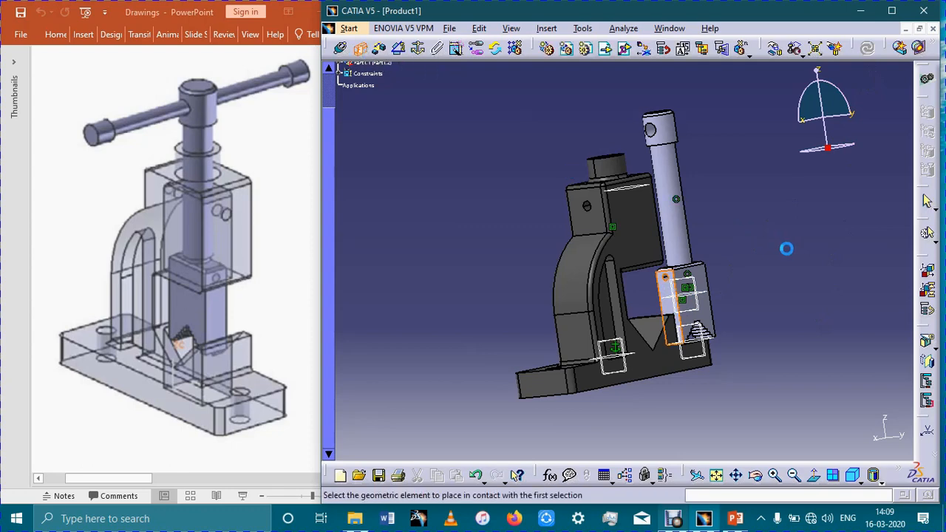
{"action": "middle_click_drag", "start_coordinate": [626, 208], "coordinate": [598, 288]}
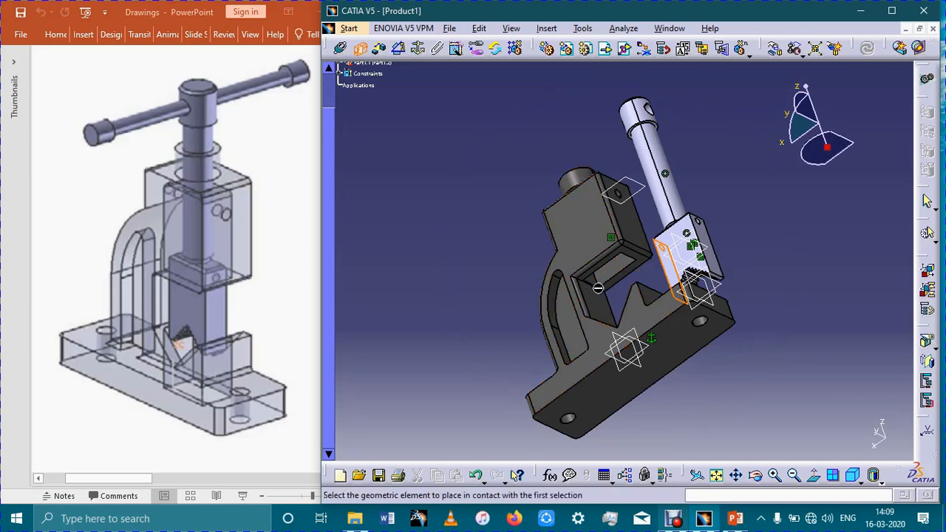
{"action": "left_click", "coordinate": [596, 283]}
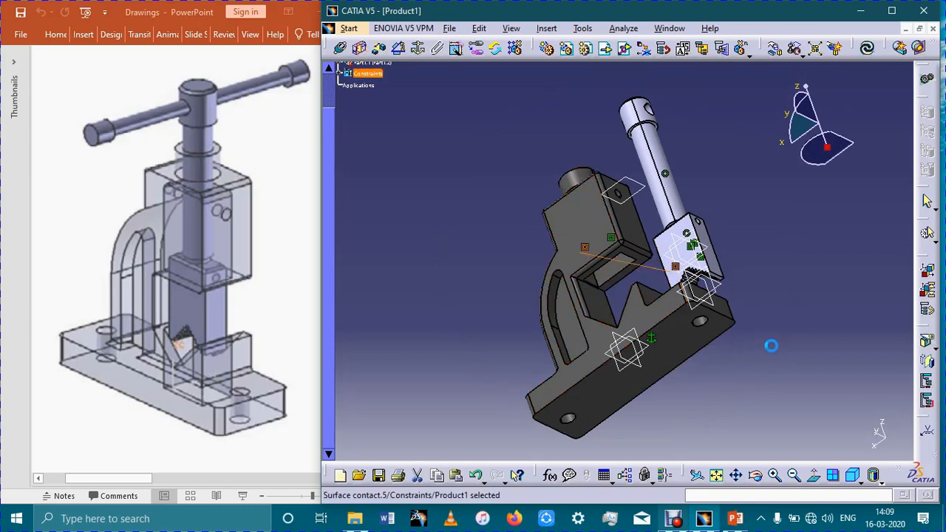
{"action": "left_click", "coordinate": [866, 48]}
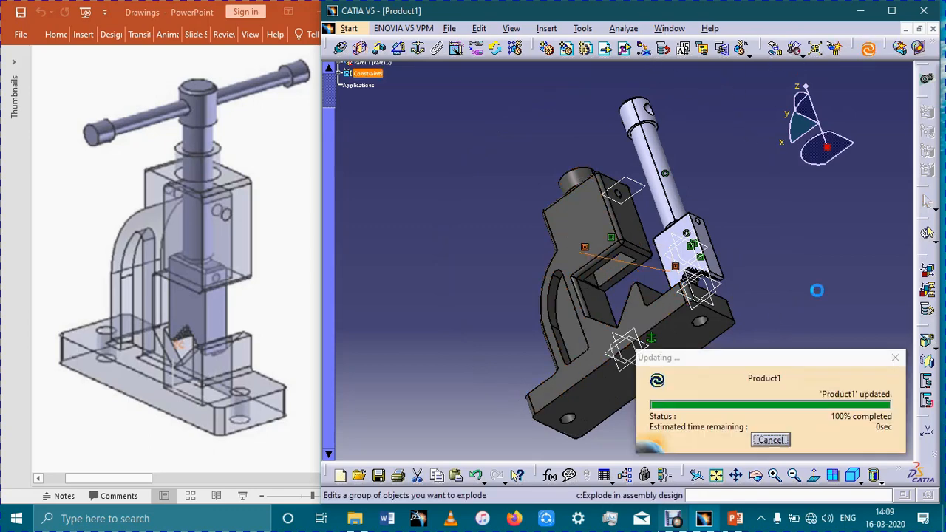
{"action": "middle_click_drag", "start_coordinate": [707, 199], "coordinate": [706, 195]}
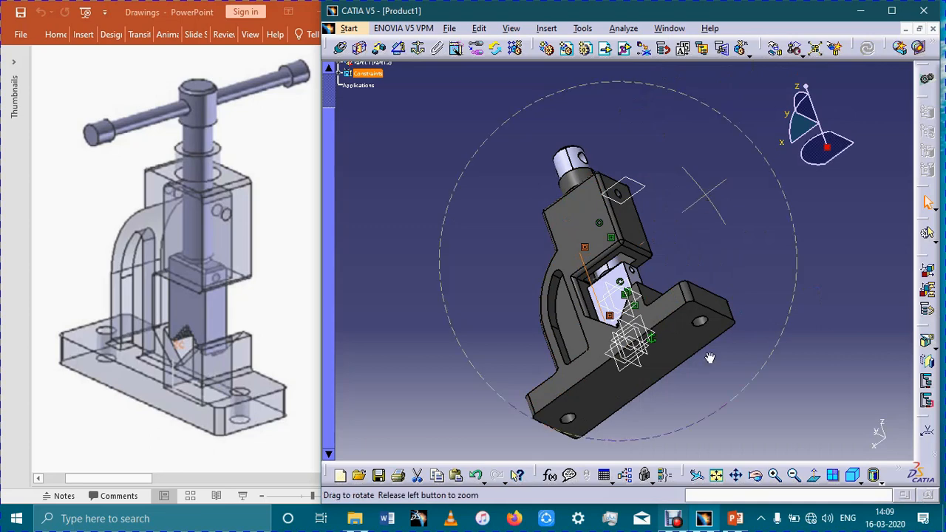
{"action": "middle_click_drag", "start_coordinate": [709, 358], "coordinate": [737, 285]}
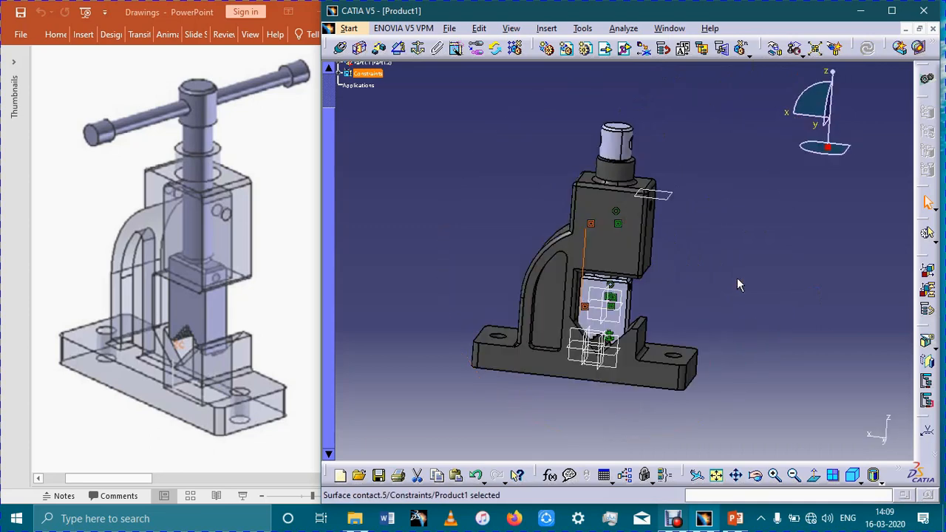
- Test the screw's constraints by moving it up along the Z axis and updating the assembly
{"action": "left_click", "coordinate": [776, 48]}
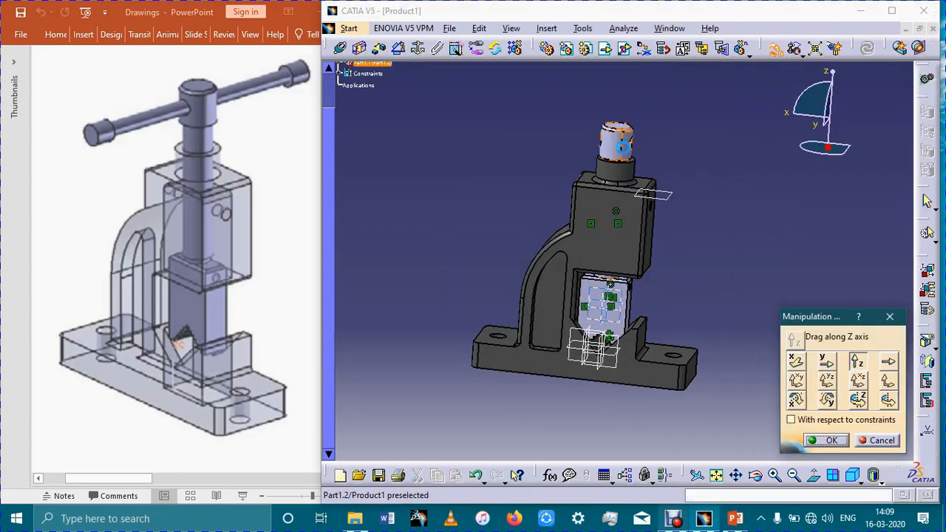
{"action": "left_click_drag", "start_coordinate": [625, 148], "coordinate": [634, 105]}
{"action": "left_click", "coordinate": [837, 439]}
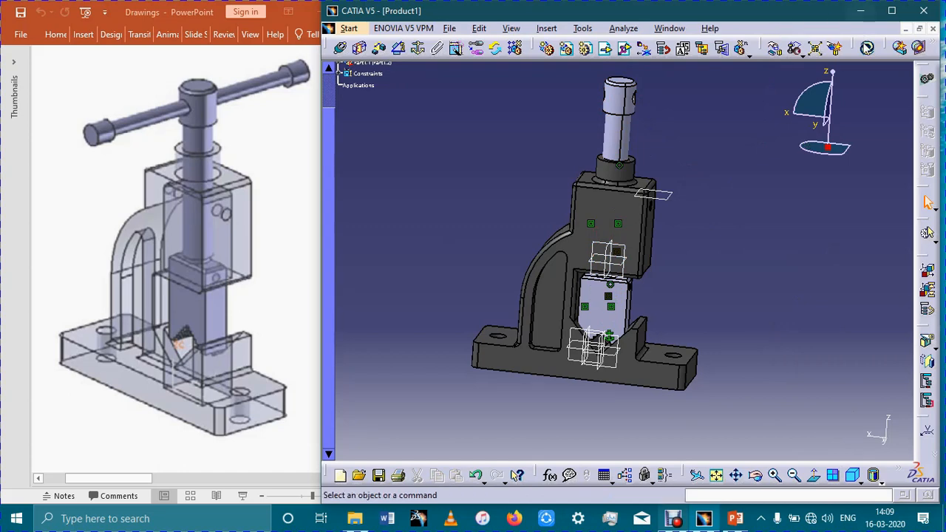
{"action": "left_click", "coordinate": [867, 48]}
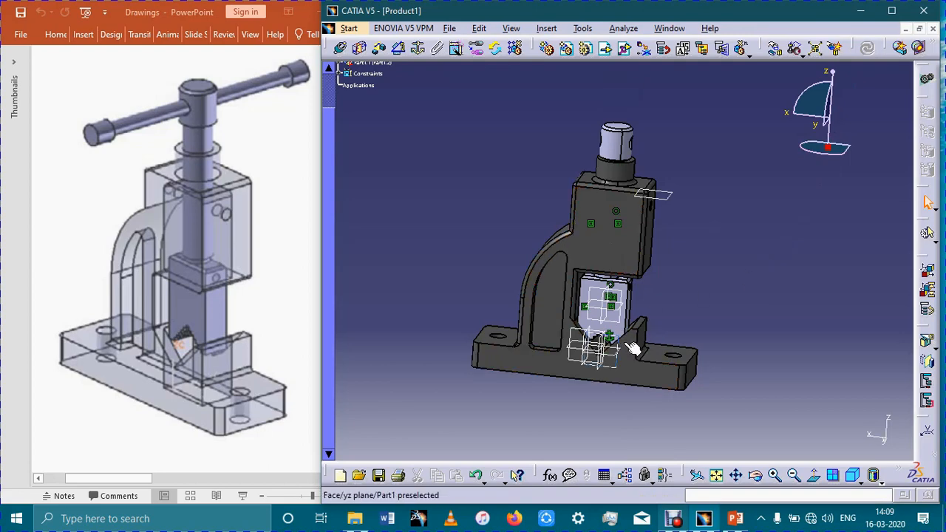
- Display the assembly in shading with edges and hidden edges
{"action": "middle_click_drag", "start_coordinate": [704, 204], "coordinate": [709, 111]}
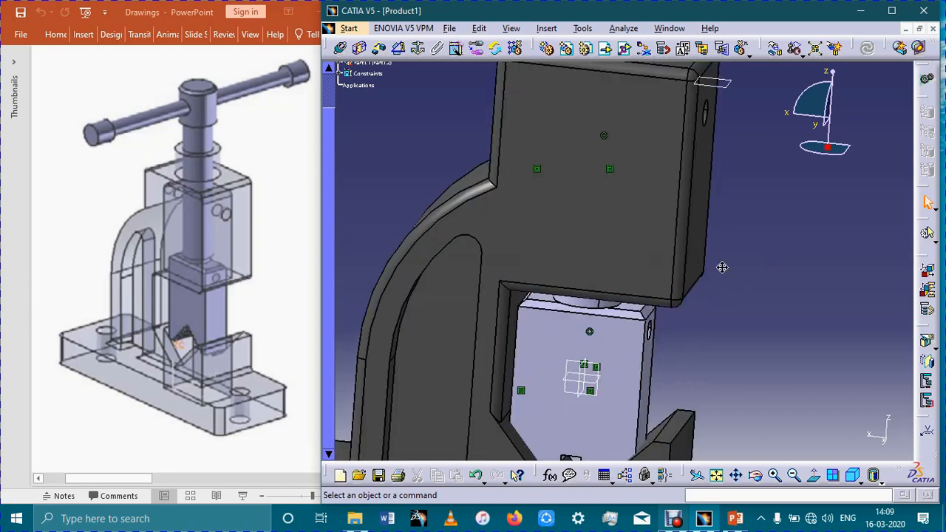
{"action": "middle_click_drag", "start_coordinate": [728, 379], "coordinate": [761, 159]}
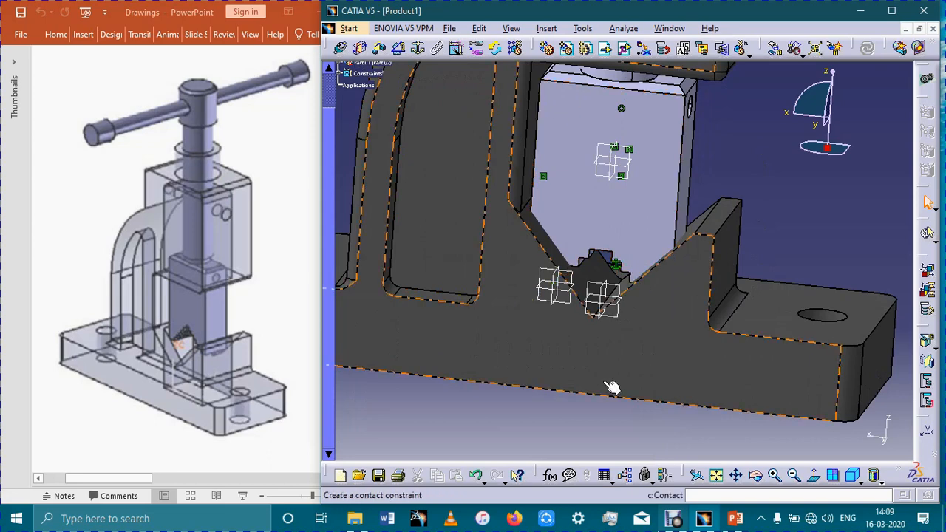
{"action": "left_click", "coordinate": [874, 479]}
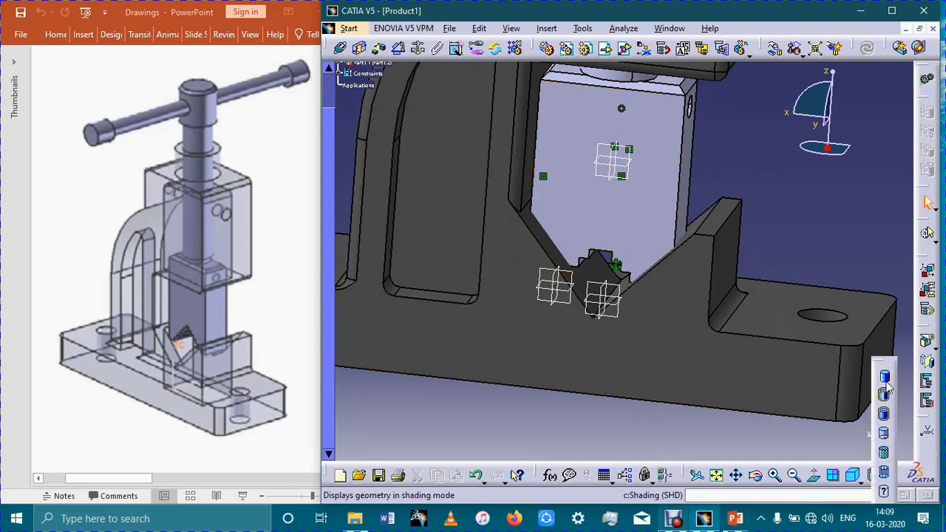
{"action": "left_click", "coordinate": [890, 436]}
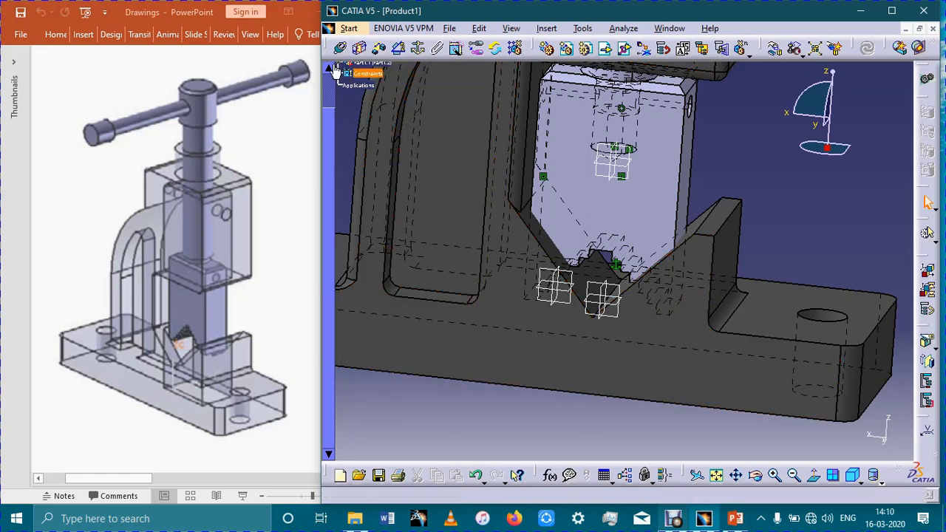
{"action": "left_click", "coordinate": [360, 49]}
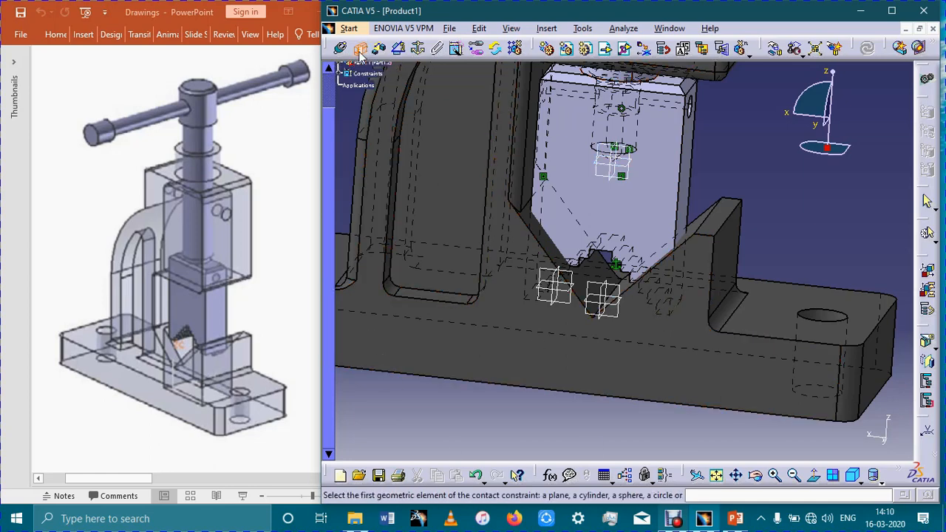
{"action": "left_click", "coordinate": [707, 219]}
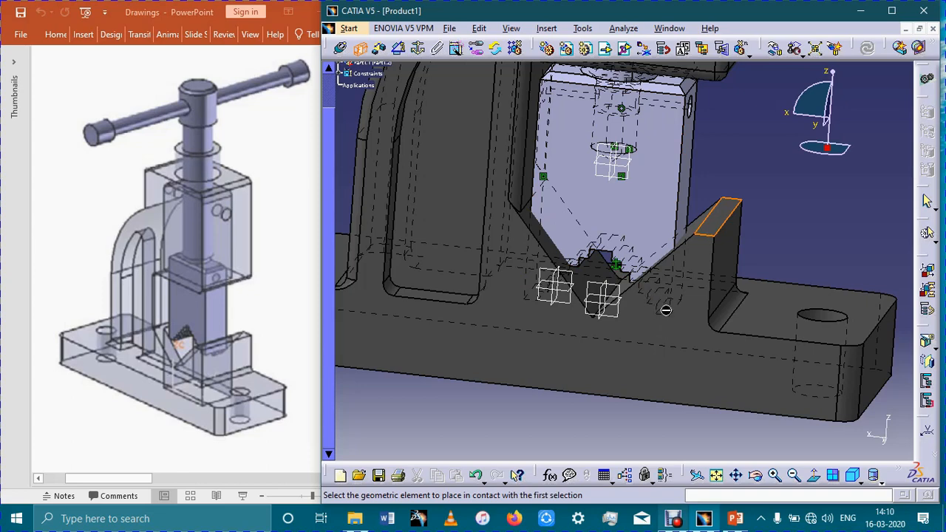
{"action": "middle_click_drag", "start_coordinate": [717, 357], "coordinate": [714, 373], "text": "ctrl"}
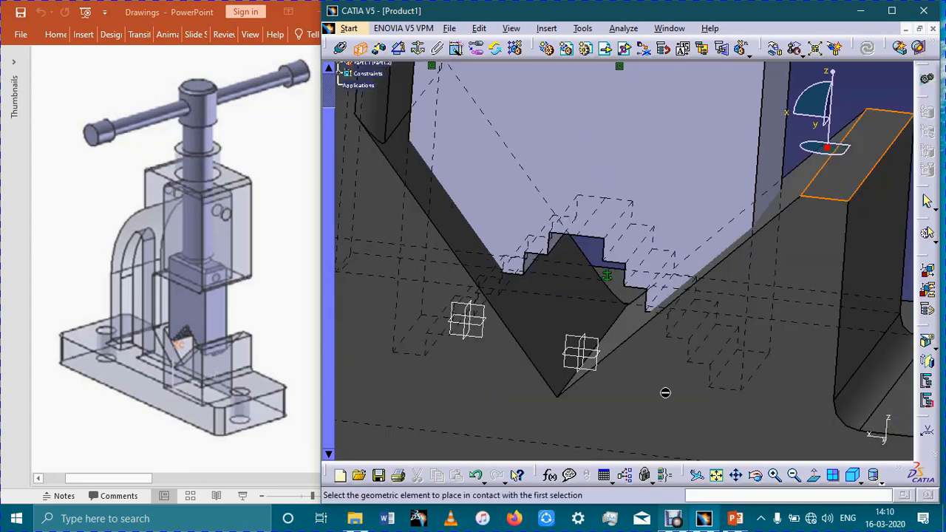
{"action": "scroll", "coordinate": [403, 191], "scroll_direction": "up", "scroll_amount": 3}
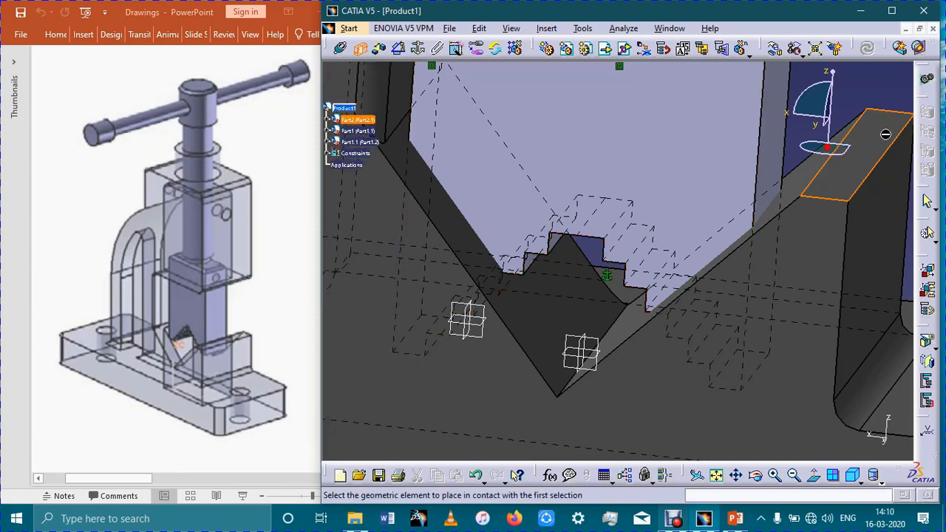
{"action": "left_click", "coordinate": [885, 134]}
{"action": "left_click", "coordinate": [547, 22]}
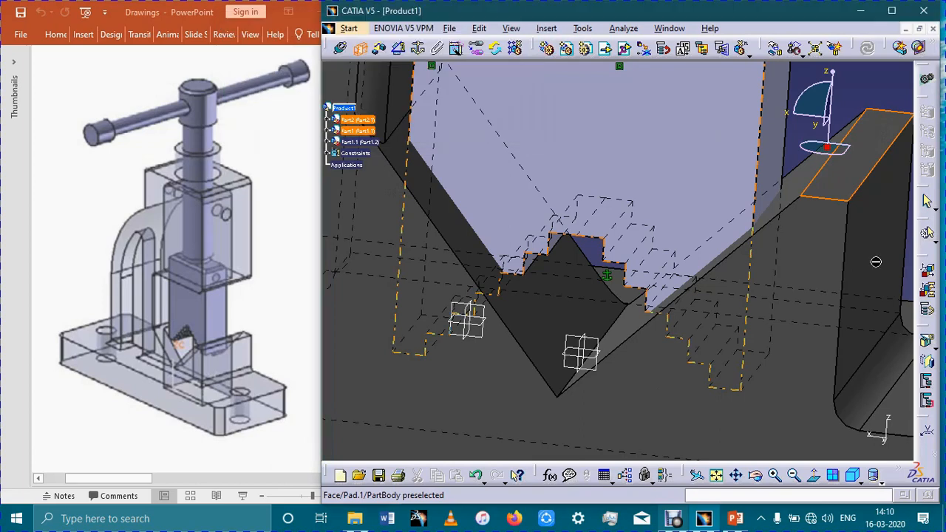
{"action": "left_click", "coordinate": [361, 48]}
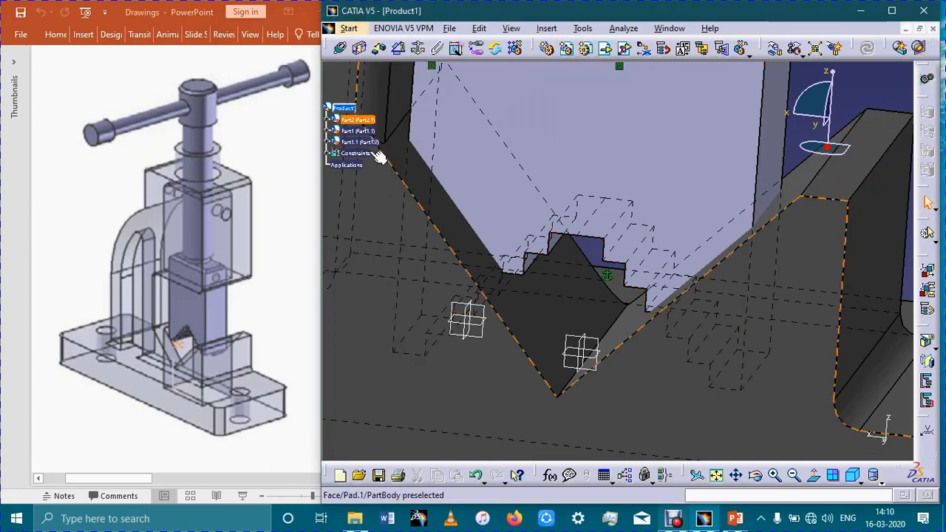
- Hide the vice body to expose the stepped lower end of the moveable jaw
{"action": "right_click", "coordinate": [361, 118]}
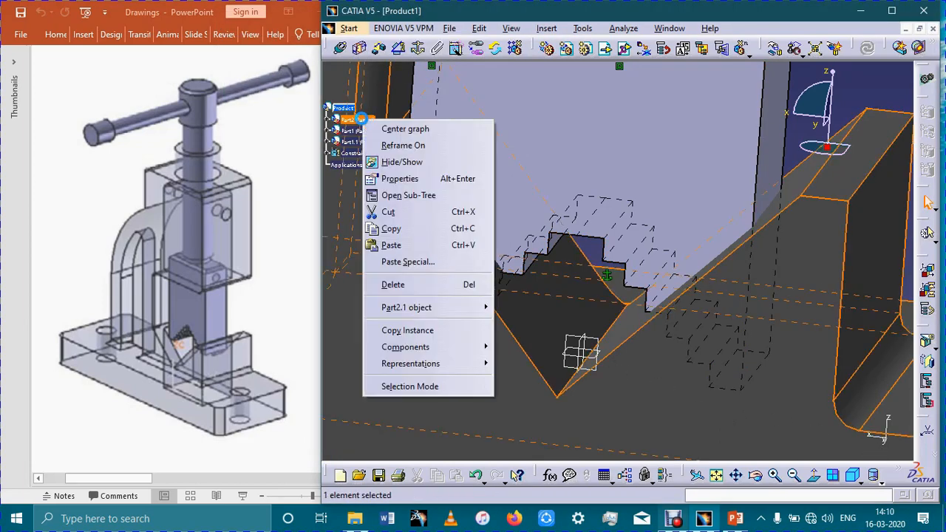
{"action": "left_click", "coordinate": [418, 161]}
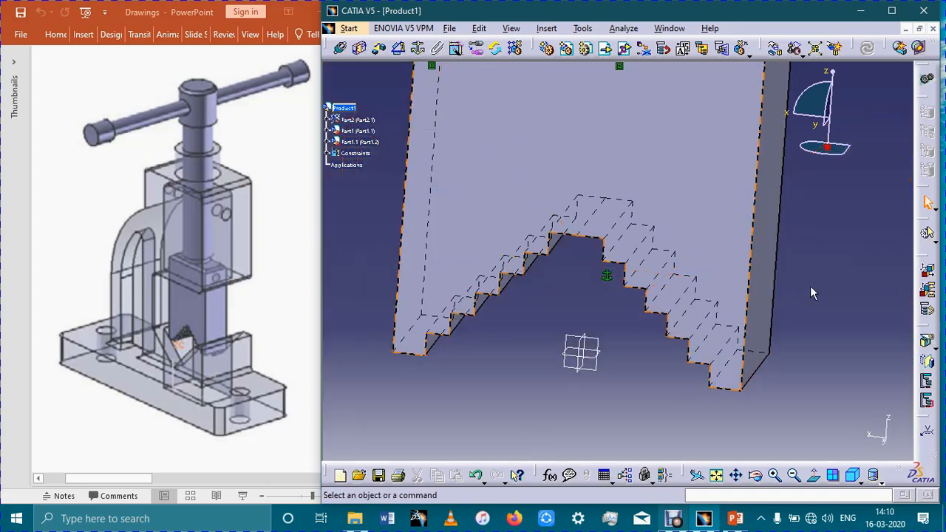
{"action": "middle_click_drag", "start_coordinate": [811, 294], "coordinate": [804, 347]}
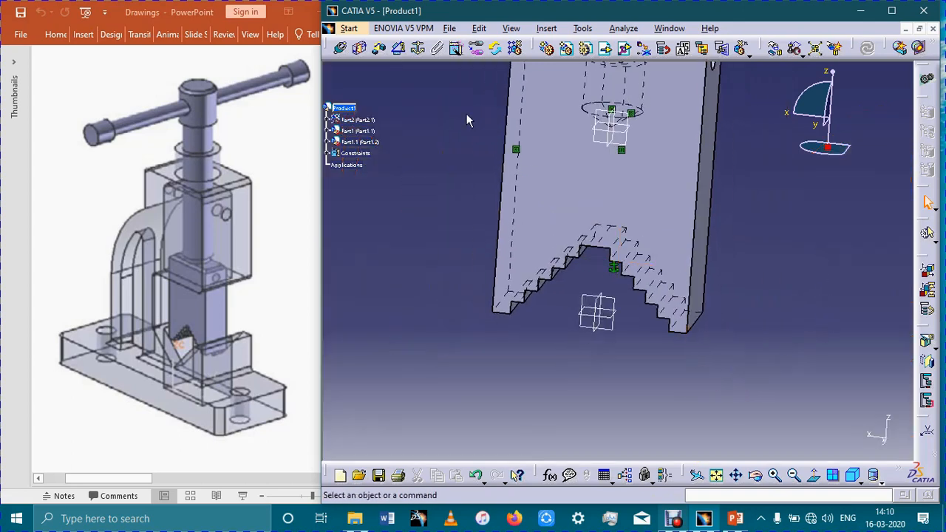
{"action": "middle_click_drag", "start_coordinate": [685, 293], "coordinate": [708, 350]}
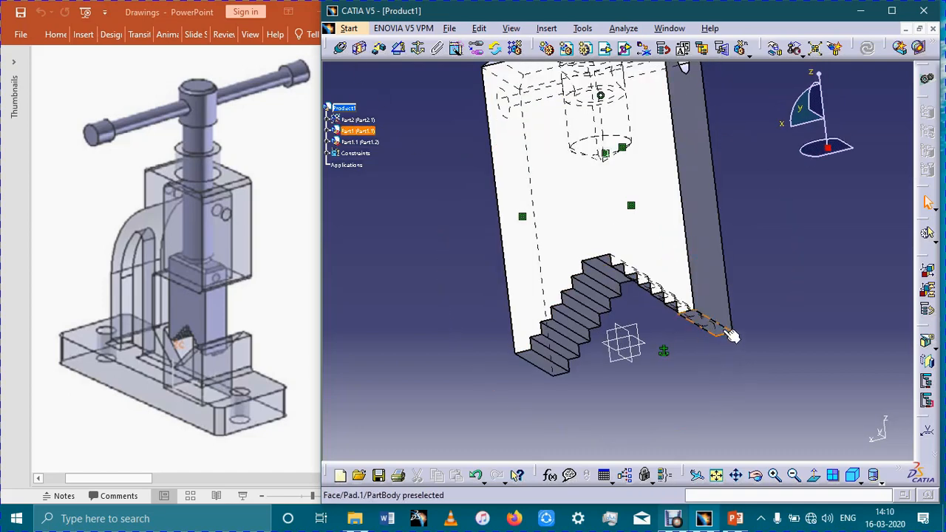
{"action": "left_click", "coordinate": [732, 336]}
{"action": "middle_click_drag", "start_coordinate": [443, 244], "coordinate": [432, 177]}
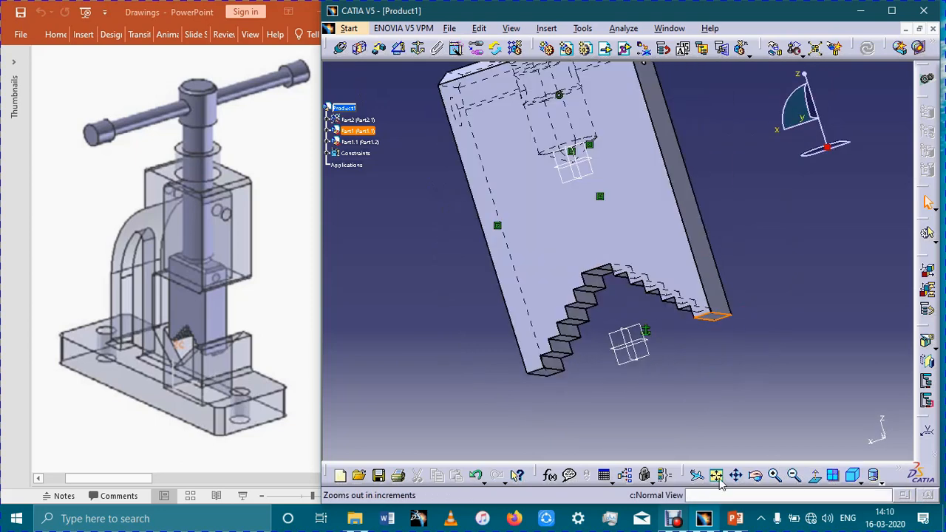
{"action": "left_click", "coordinate": [716, 475]}
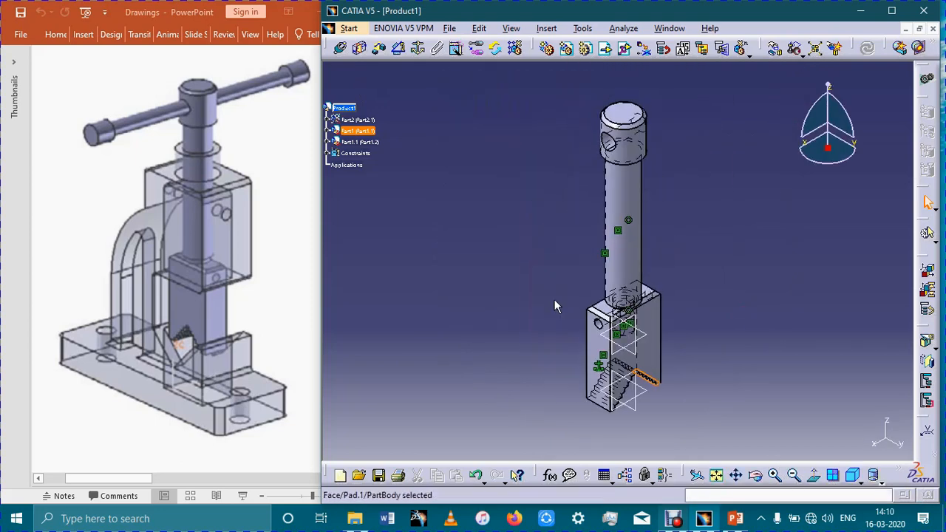
{"action": "middle_click_drag", "start_coordinate": [744, 414], "coordinate": [727, 322]}
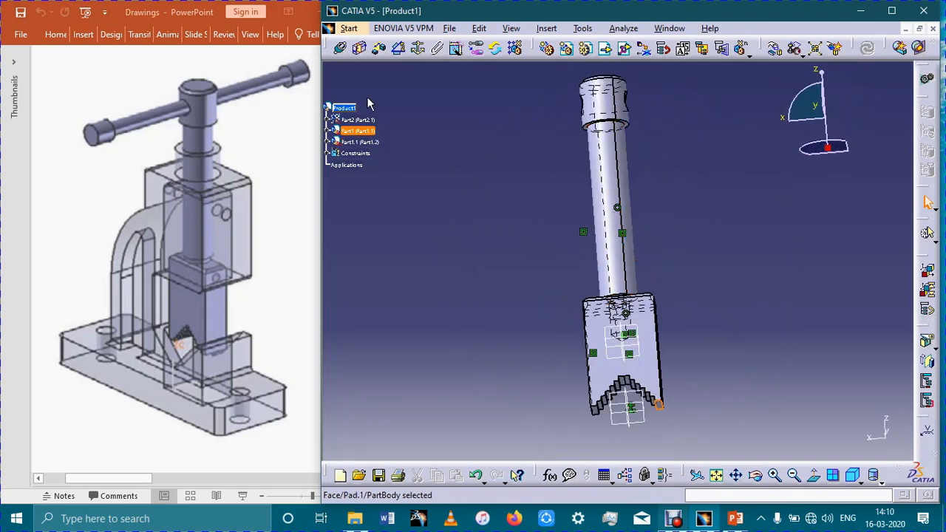
{"action": "left_click", "coordinate": [359, 49]}
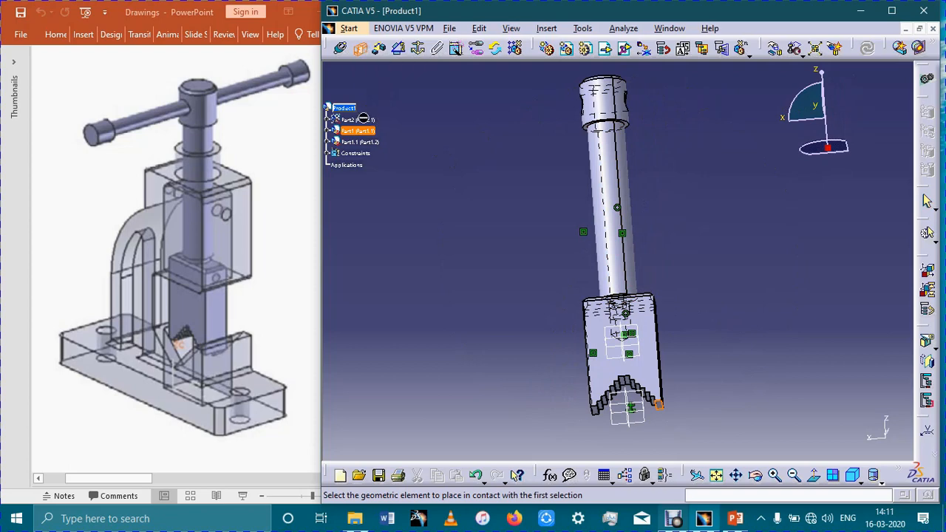
{"action": "left_click", "coordinate": [379, 49]}
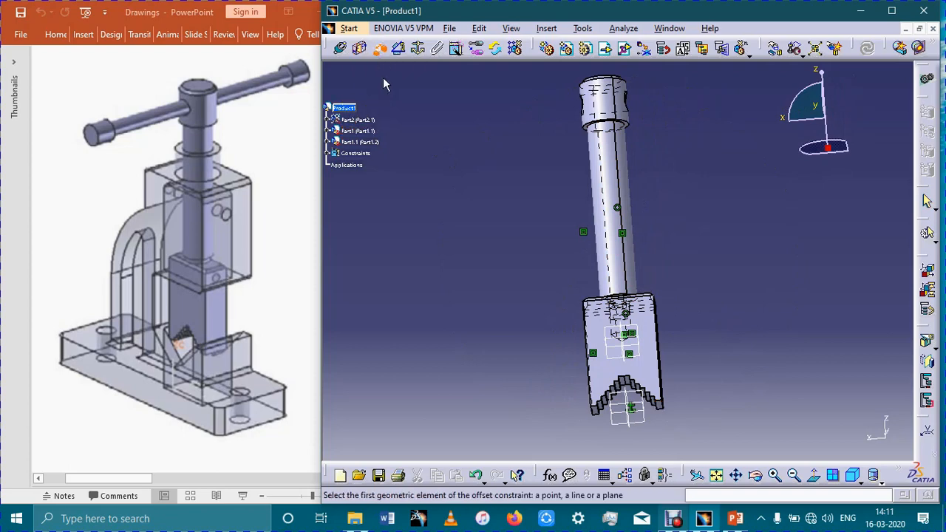
{"action": "left_click", "coordinate": [379, 49]}
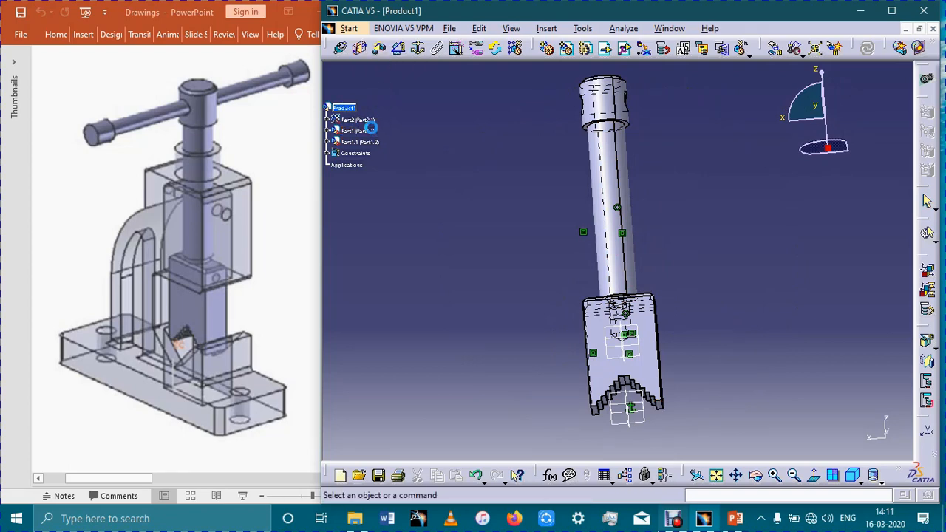
- Show the hidden vice body again
{"action": "right_click", "coordinate": [365, 119]}
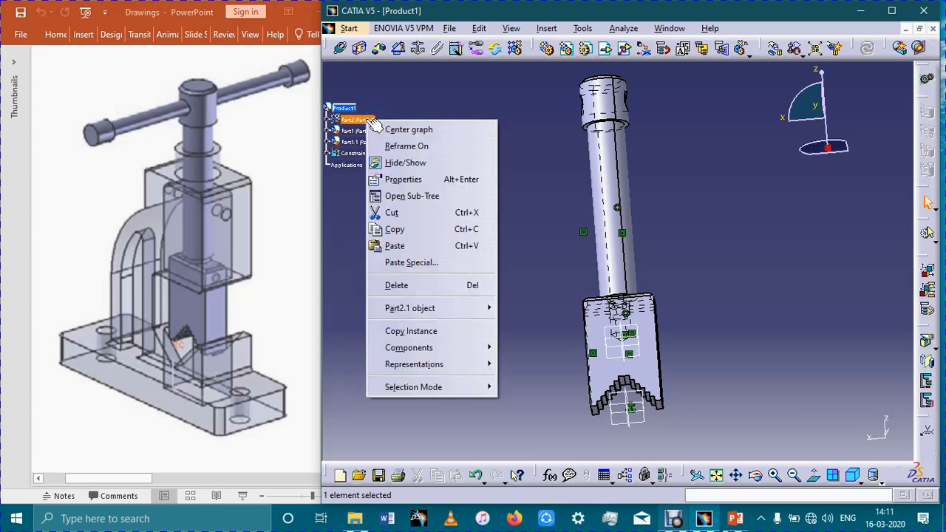
{"action": "left_click", "coordinate": [400, 159]}
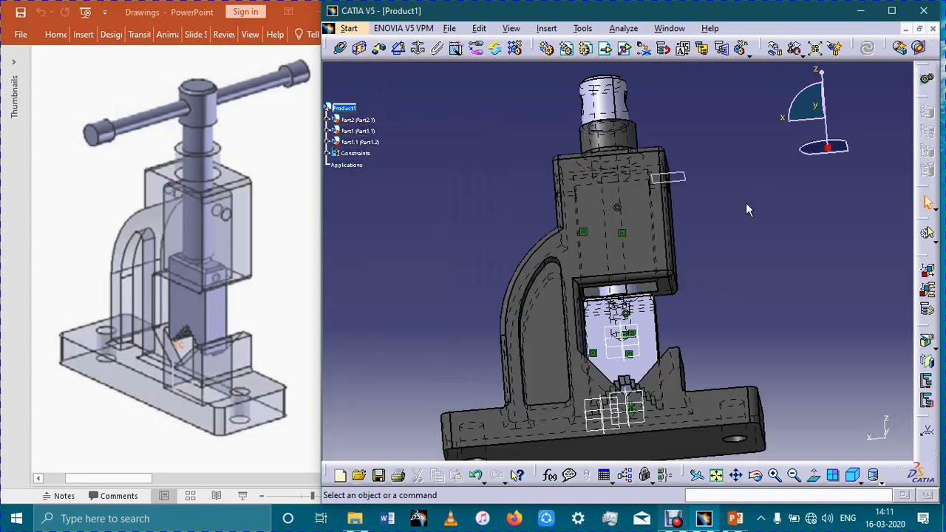
{"action": "middle_click_drag", "start_coordinate": [736, 187], "coordinate": [730, 210]}
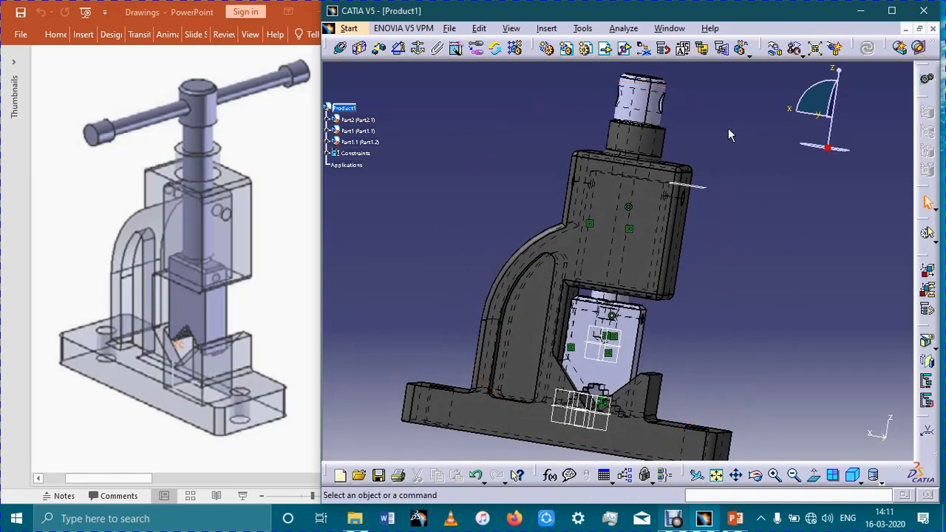
- Create an offset constraint between the underside of the screw's head and the top face of the vice body's collar
{"action": "middle_click_drag", "start_coordinate": [755, 57], "coordinate": [756, 53]}
{"action": "middle_click_drag", "start_coordinate": [724, 114], "coordinate": [648, 446]}
{"action": "middle_click_drag", "start_coordinate": [690, 305], "coordinate": [691, 242]}
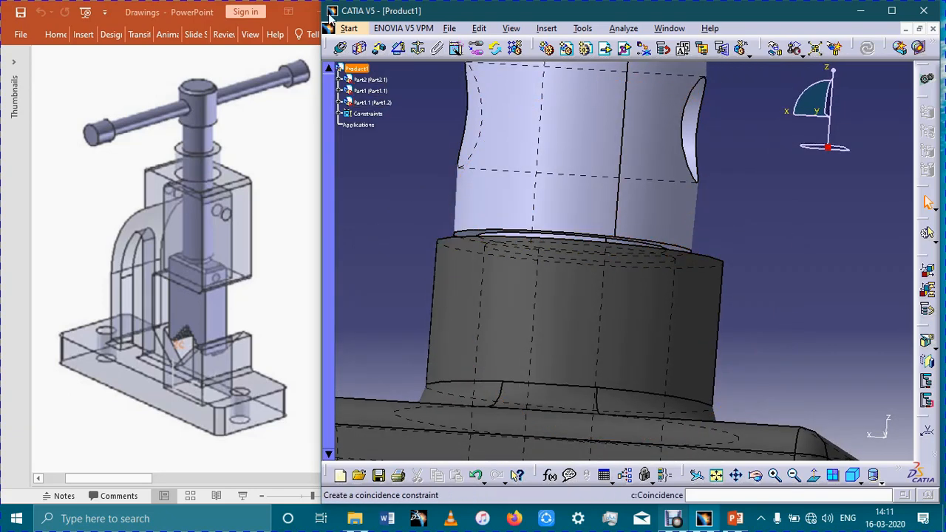
{"action": "left_click", "coordinate": [378, 53]}
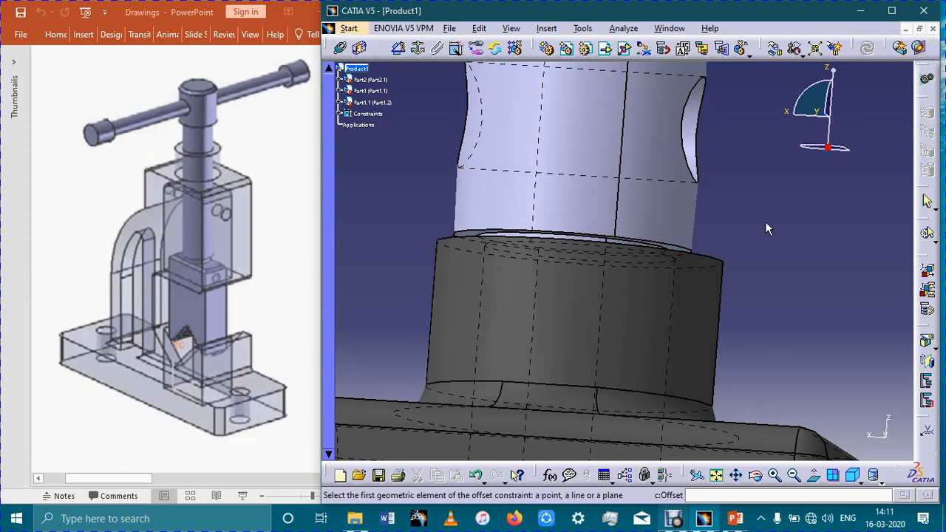
{"action": "middle_click_drag", "start_coordinate": [799, 233], "coordinate": [794, 144]}
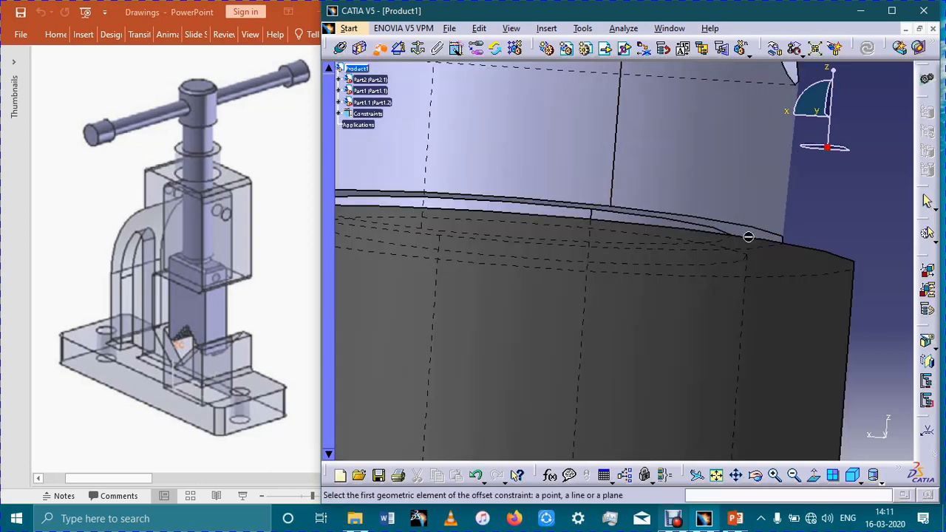
{"action": "left_click", "coordinate": [759, 235]}
{"action": "middle_click_drag", "start_coordinate": [739, 332], "coordinate": [724, 374]}
{"action": "left_click", "coordinate": [726, 373]}
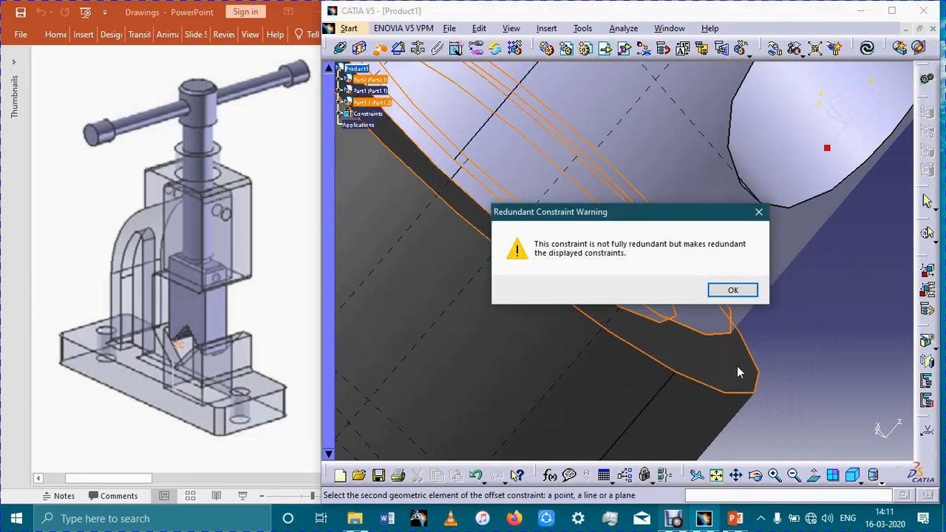
{"action": "left_click", "coordinate": [733, 291]}
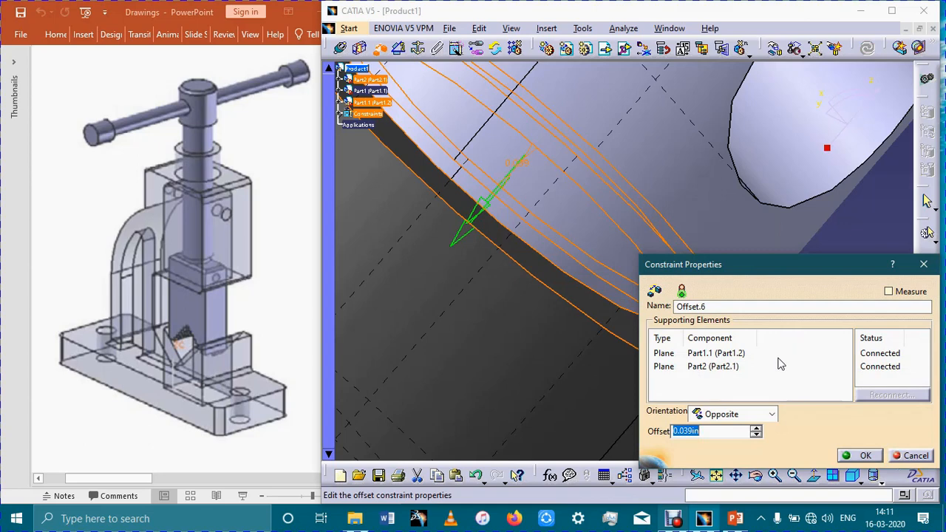
- Set the offset between the screw head and the collar to 0.5 in and update the assembly
{"action": "middle_click_drag", "start_coordinate": [532, 309], "coordinate": [547, 284]}
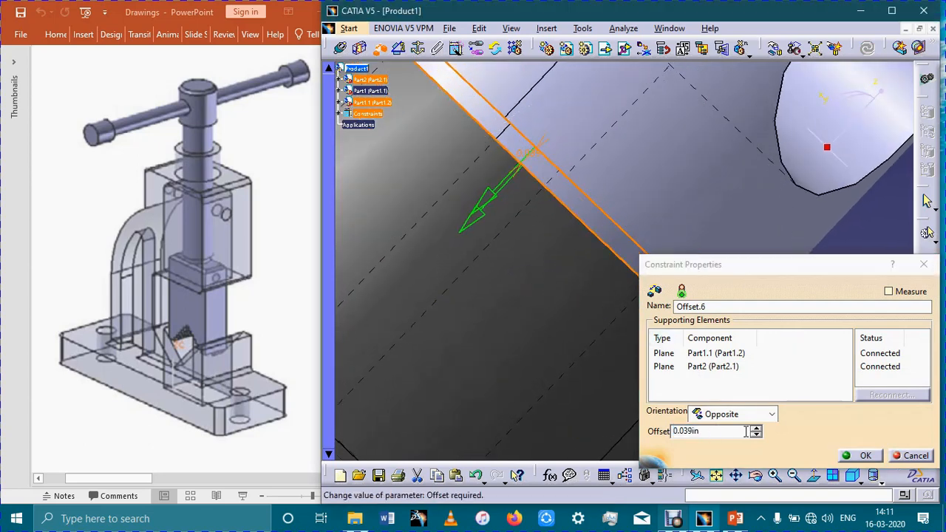
{"action": "left_click", "coordinate": [712, 431]}
{"action": "type", "text": "5"}
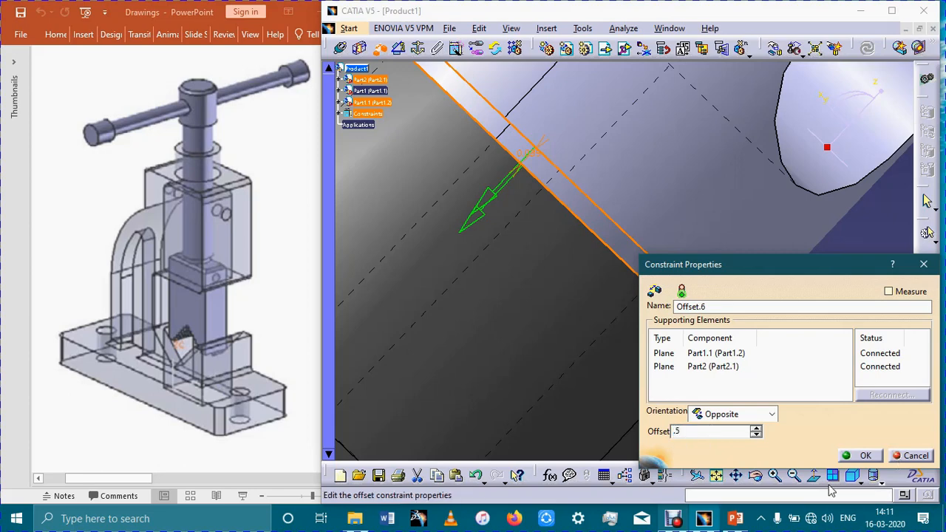
{"action": "left_click", "coordinate": [857, 455]}
{"action": "left_click", "coordinate": [866, 49]}
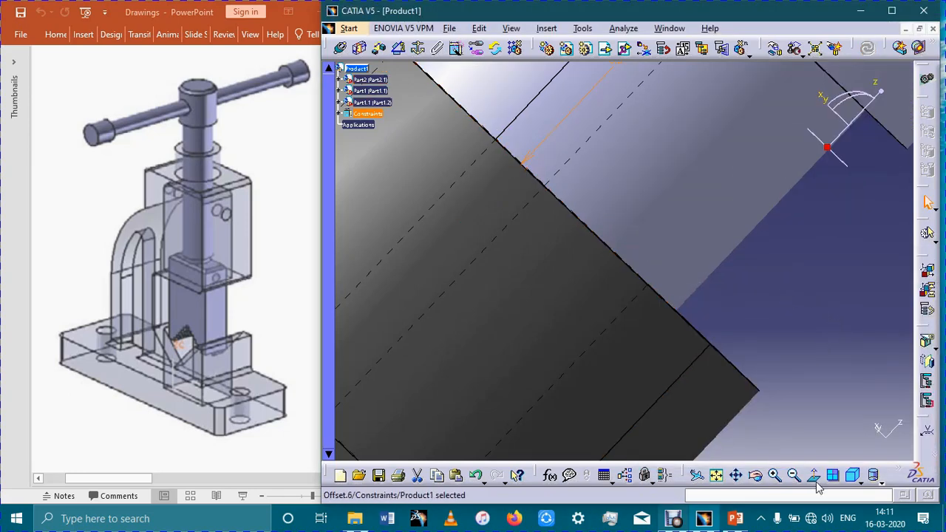
- Change the screw-head offset constraint to 0.6 in and update the assembly
{"action": "middle_click_drag", "start_coordinate": [743, 295], "coordinate": [742, 429]}
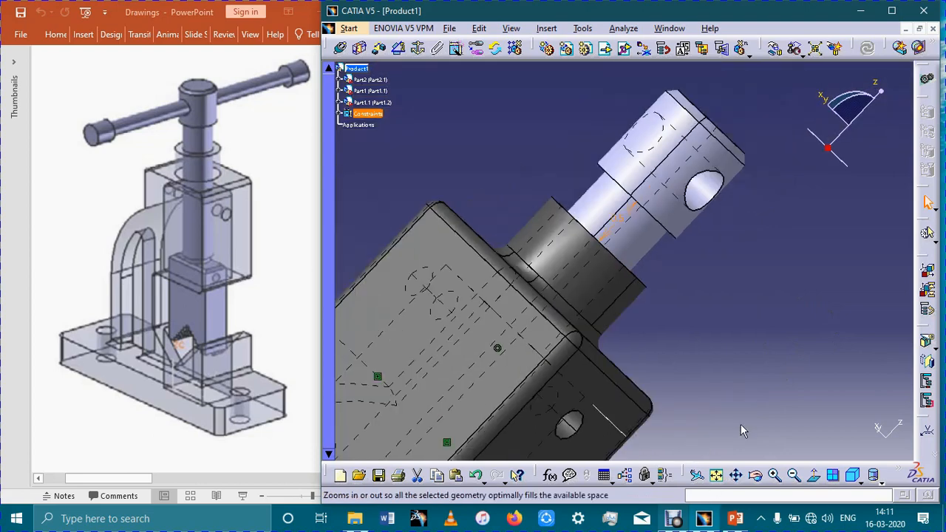
{"action": "middle_click_drag", "start_coordinate": [775, 367], "coordinate": [646, 238]}
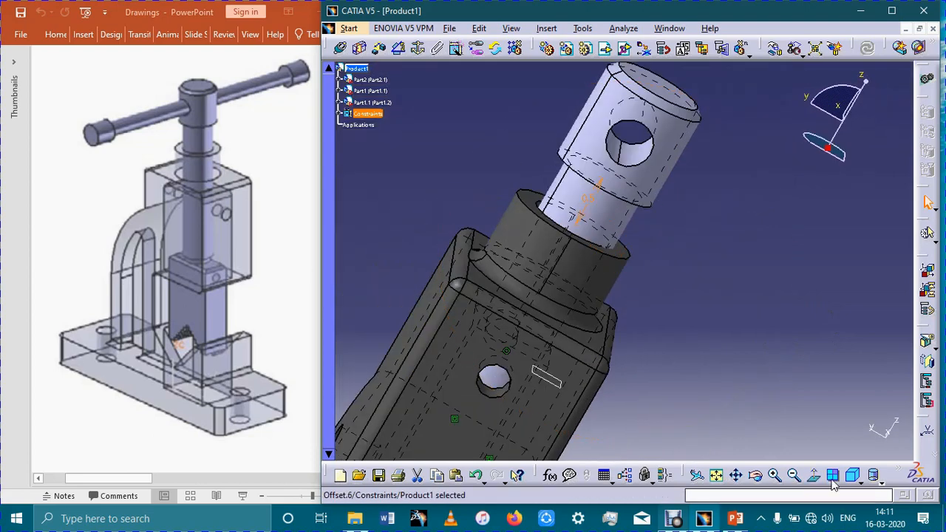
{"action": "left_click", "coordinate": [852, 476]}
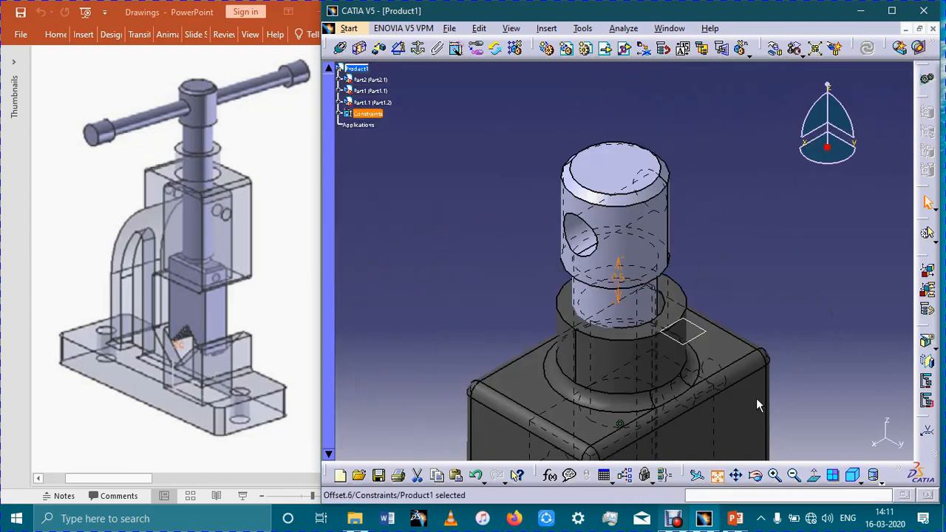
{"action": "middle_click_drag", "start_coordinate": [756, 398], "coordinate": [700, 337]}
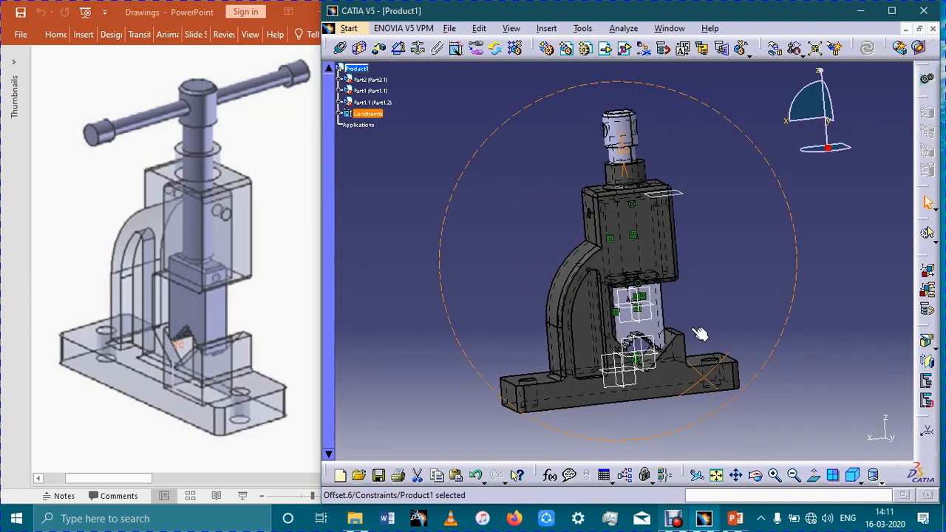
{"action": "double_click", "coordinate": [626, 158]}
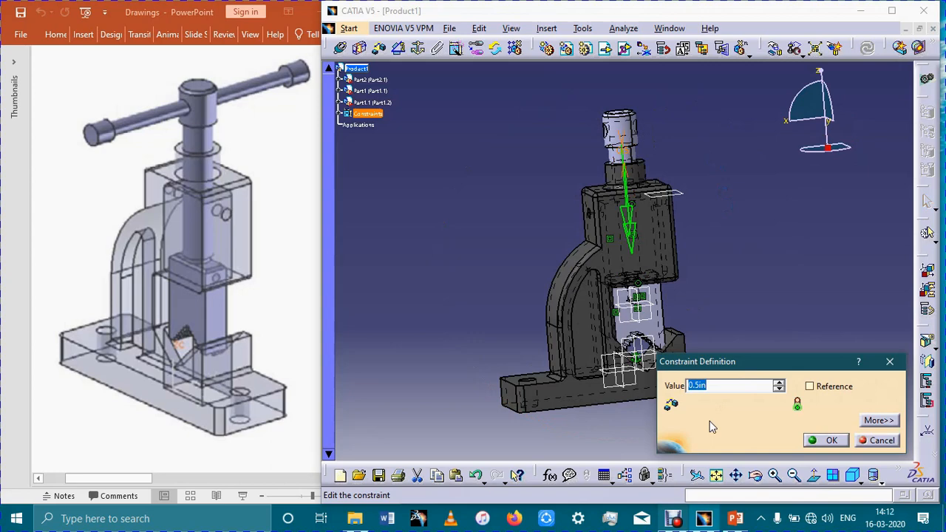
{"action": "key", "text": "Return"}
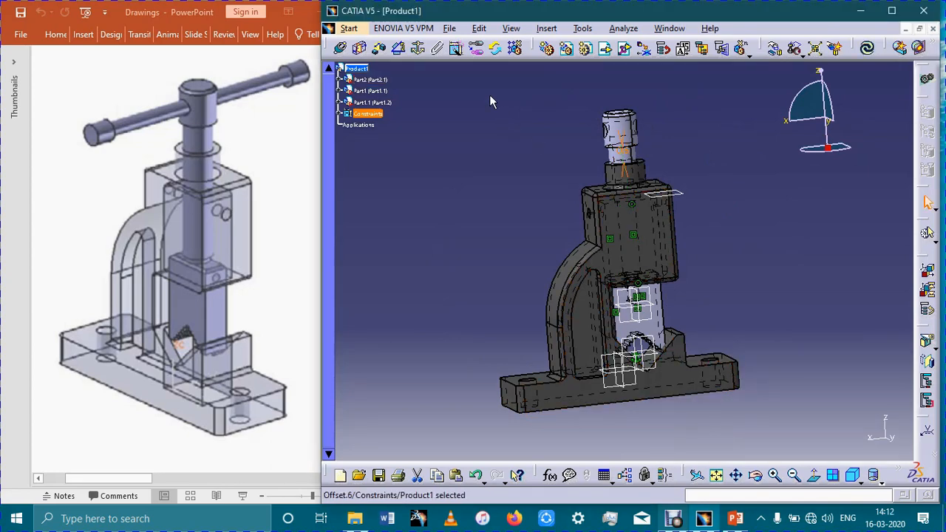
{"action": "left_click", "coordinate": [867, 48]}
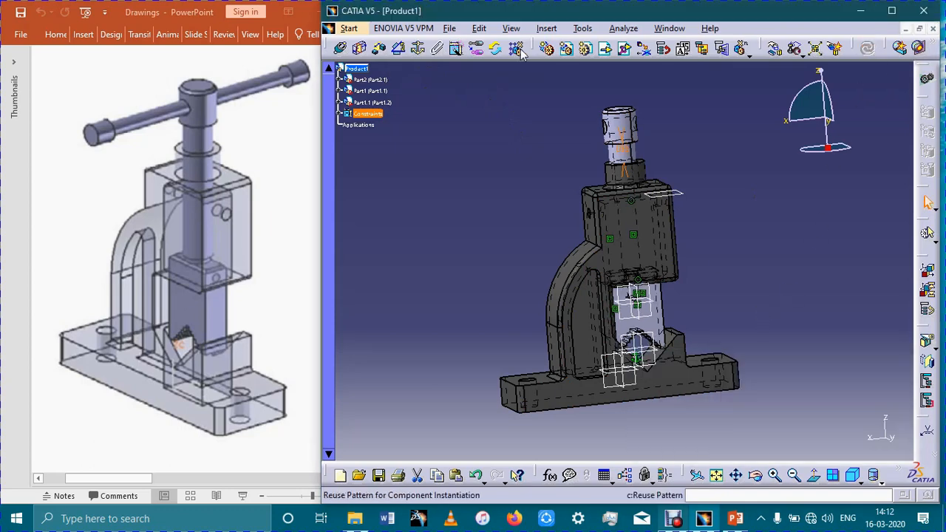
- Set the offset between the screw head and the collar to 0.7 in and update the assembly
{"action": "double_click", "coordinate": [629, 150]}
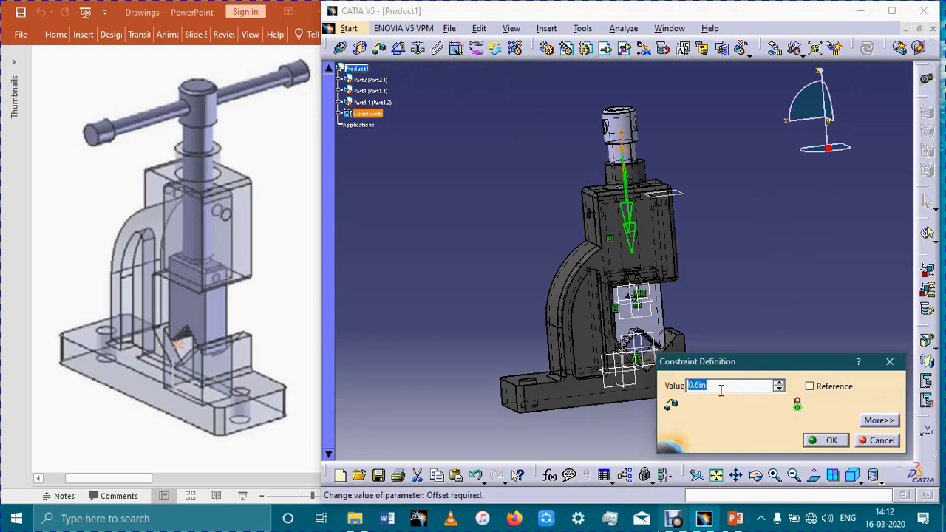
{"action": "type", "text": "0.7in"}
{"action": "key", "text": "Return"}
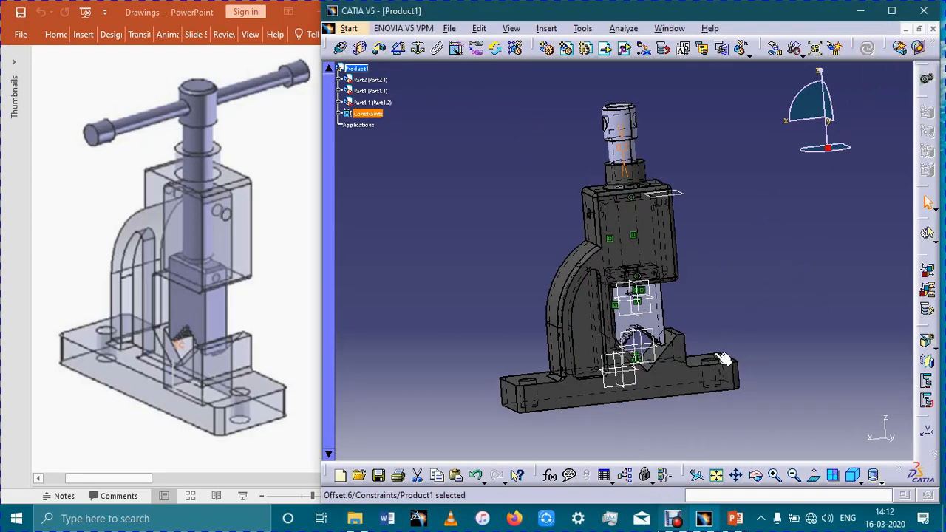
{"action": "middle_click_drag", "start_coordinate": [720, 325], "coordinate": [722, 295]}
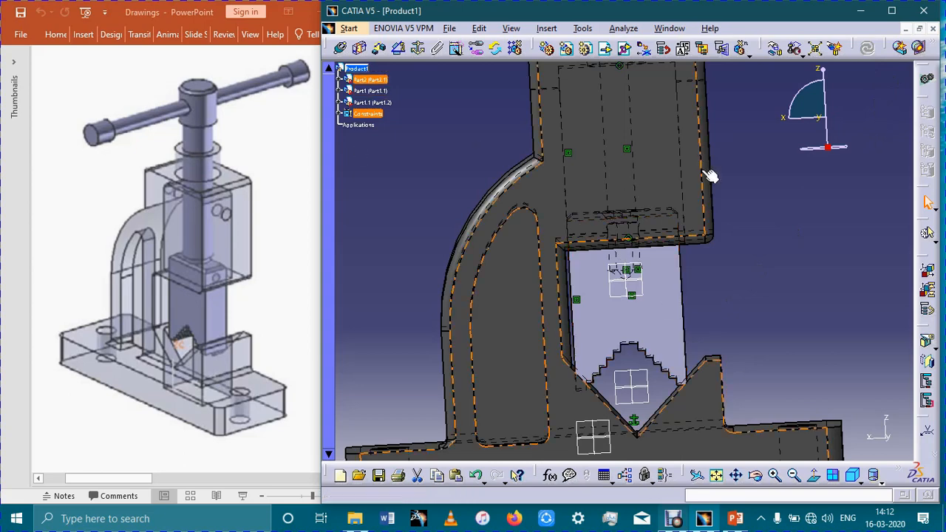
- Increase the screw-head offset constraint to 0.8 in and update the assembly
{"action": "middle_click_drag", "start_coordinate": [849, 167], "coordinate": [859, 333]}
{"action": "double_click", "coordinate": [625, 136]}
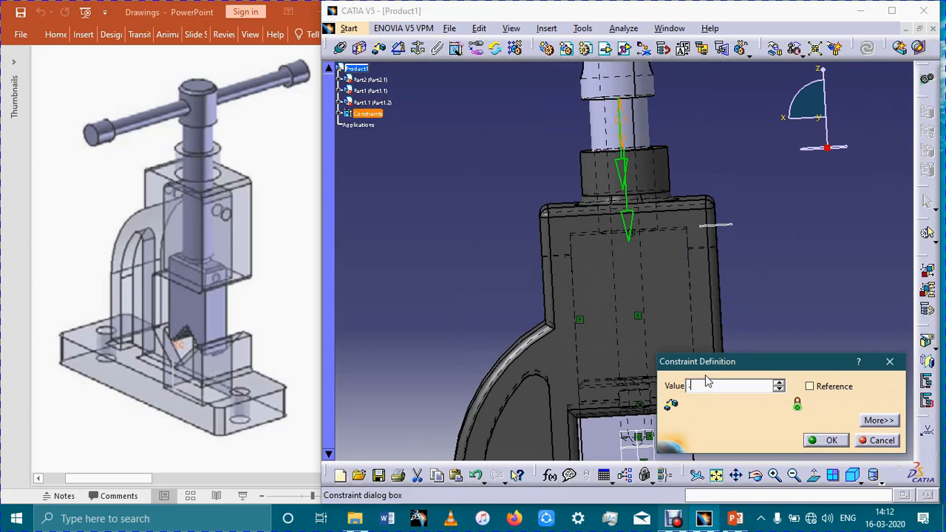
{"action": "key", "text": "Return"}
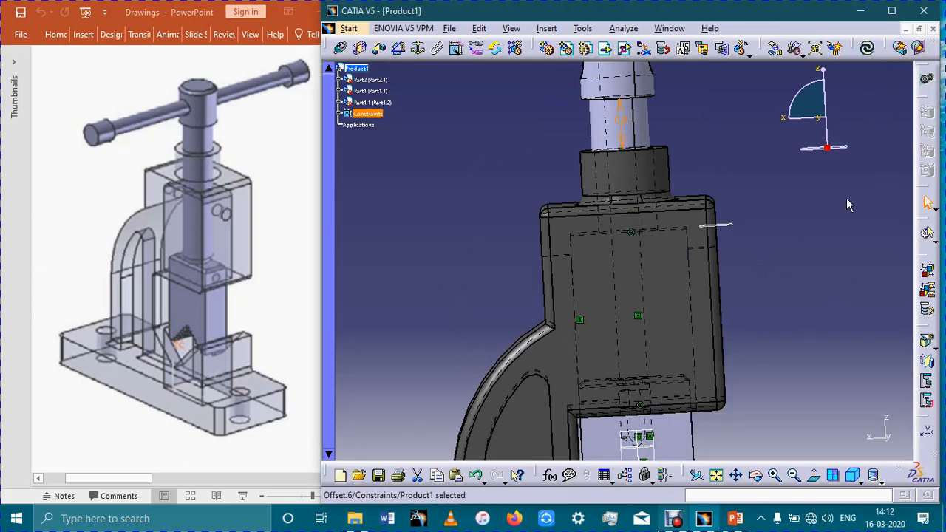
{"action": "left_click", "coordinate": [865, 49]}
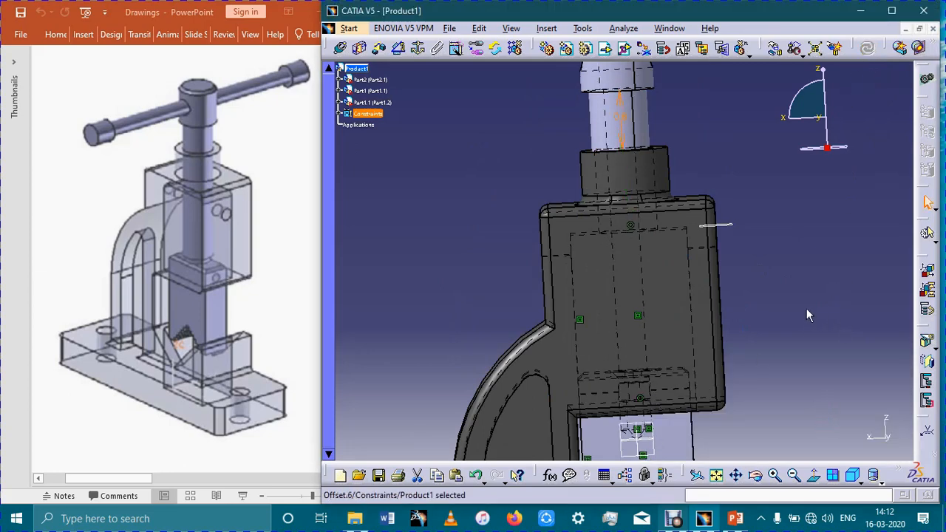
- Examine the position of the stepped jaw relative to the V-shaped seat of the vice body
{"action": "middle_click_drag", "start_coordinate": [810, 306], "coordinate": [808, 324], "text": "ctrl"}
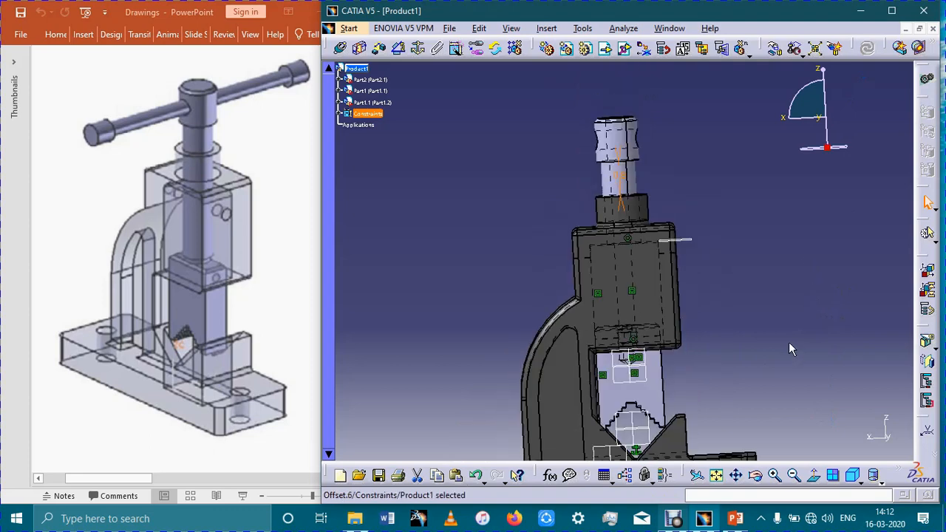
{"action": "middle_click_drag", "start_coordinate": [676, 446], "coordinate": [649, 212], "text": "ctrl"}
{"action": "middle_click_drag", "start_coordinate": [691, 375], "coordinate": [665, 152], "text": "ctrl"}
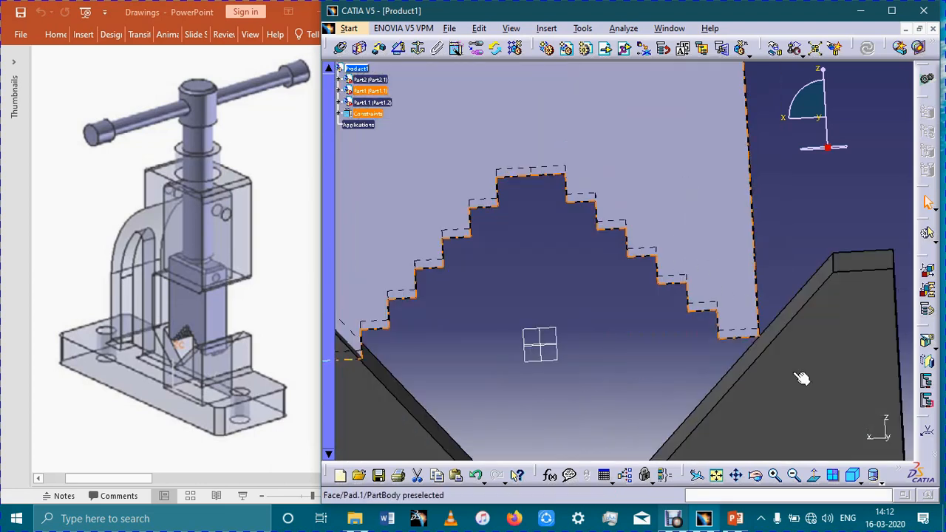
{"action": "middle_click_drag", "start_coordinate": [793, 373], "coordinate": [759, 377]}
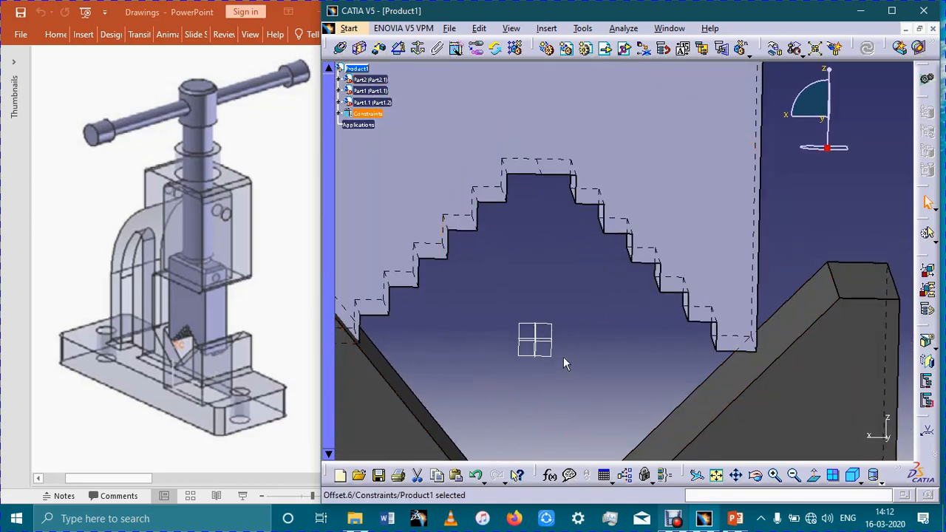
{"action": "middle_click_drag", "start_coordinate": [636, 400], "coordinate": [646, 454], "text": "ctrl"}
{"action": "middle_click_drag", "start_coordinate": [732, 209], "coordinate": [747, 289], "text": "ctrl"}
{"action": "middle_click_drag", "start_coordinate": [707, 181], "coordinate": [726, 341]}
- Hide the offset constraint between the screw head and the collar
{"action": "left_click", "coordinate": [745, 266]}
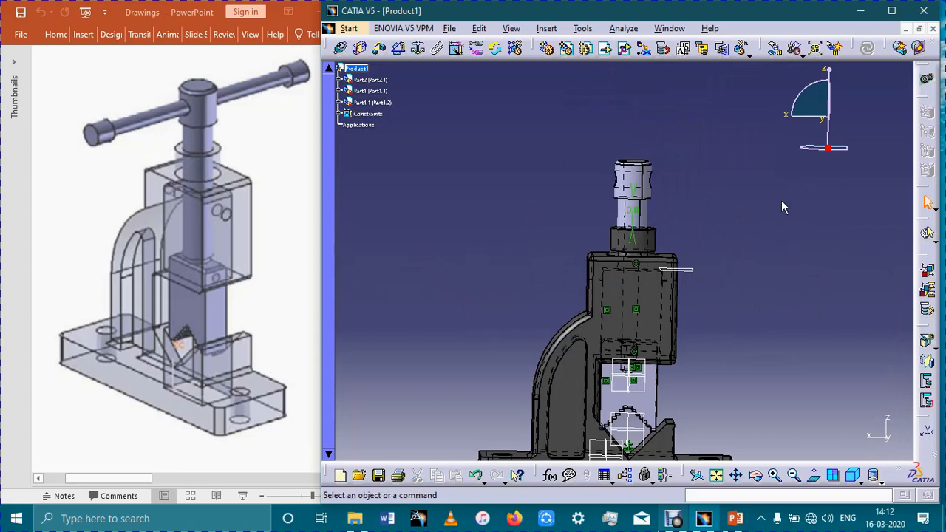
{"action": "left_click", "coordinate": [631, 210]}
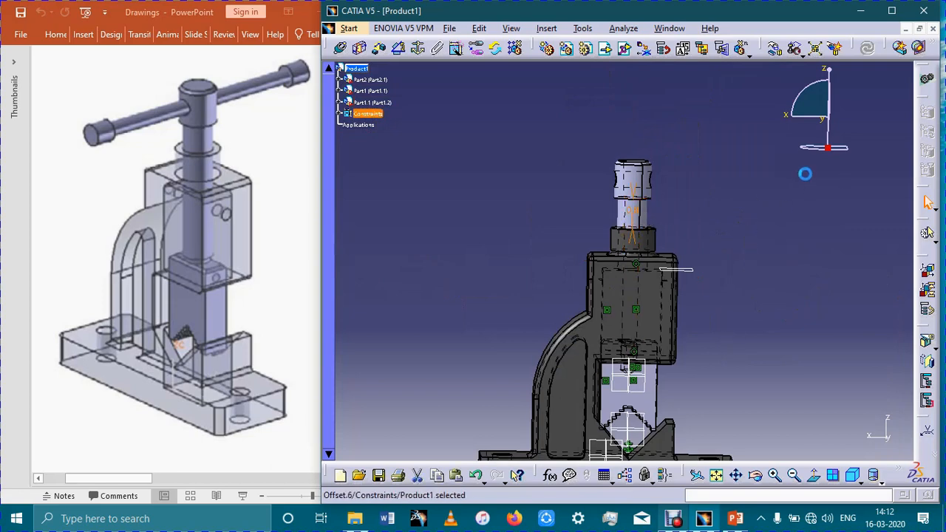
{"action": "left_click", "coordinate": [806, 174]}
- Insert the existing Handle part from the Pipe Vice folder into Product1
{"action": "middle_click_drag", "start_coordinate": [791, 253], "coordinate": [693, 254]}
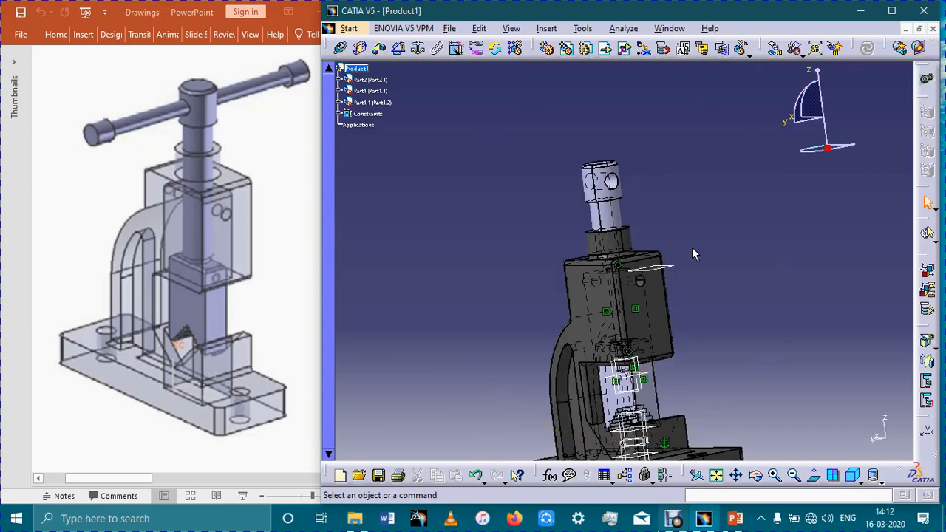
{"action": "left_click", "coordinate": [358, 68]}
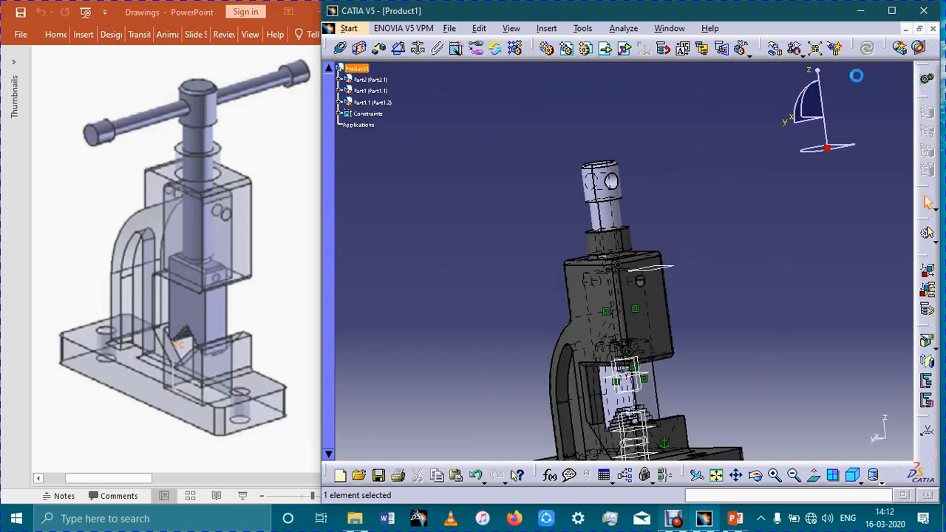
{"action": "left_click", "coordinate": [606, 50]}
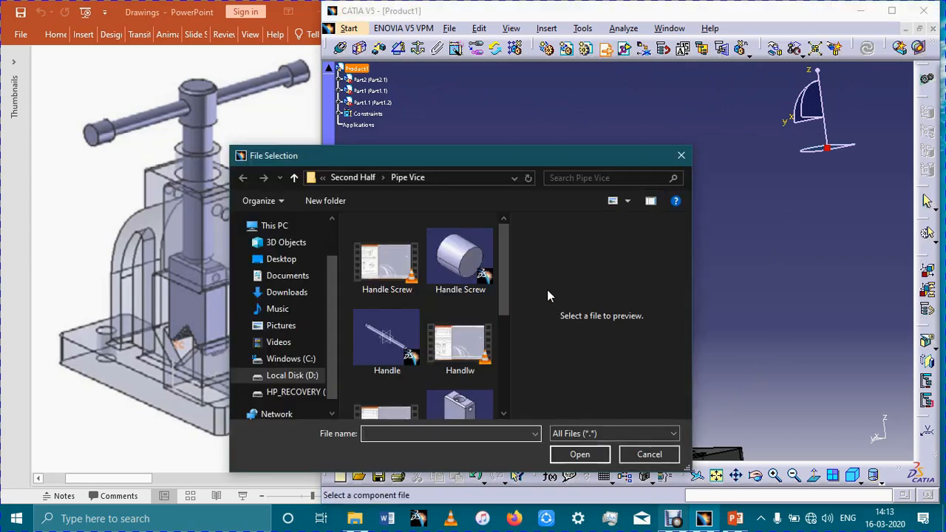
{"action": "left_click", "coordinate": [388, 336]}
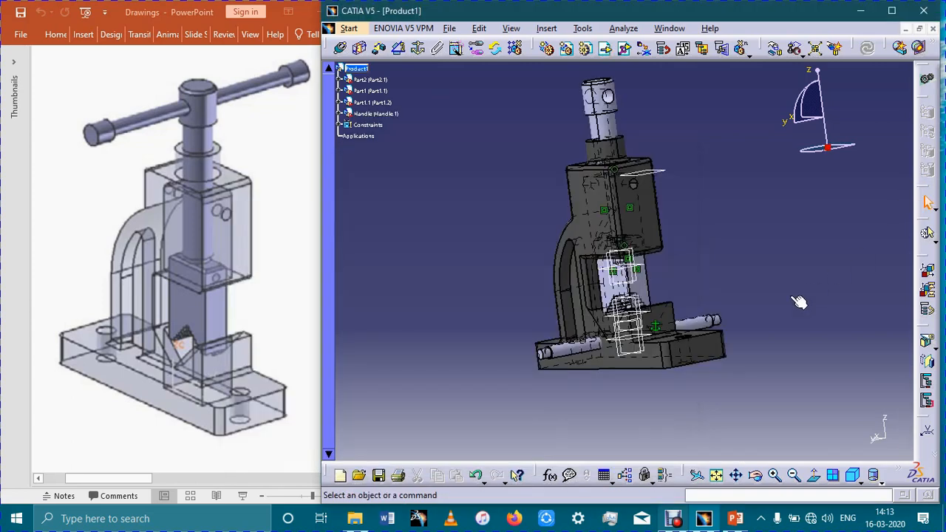
- Make the handle's axis coincident with the axis of the cross hole in the screw head and update the assembly
{"action": "left_click", "coordinate": [698, 329]}
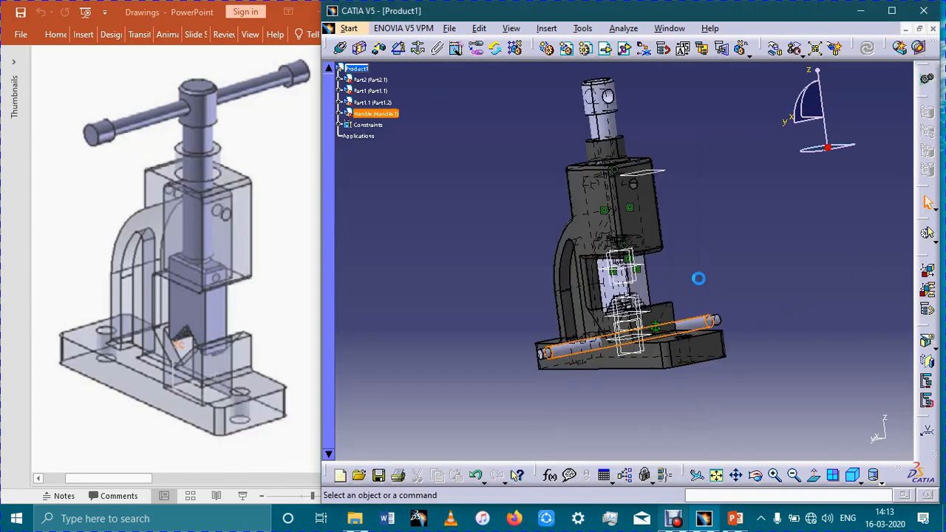
{"action": "left_click", "coordinate": [340, 47]}
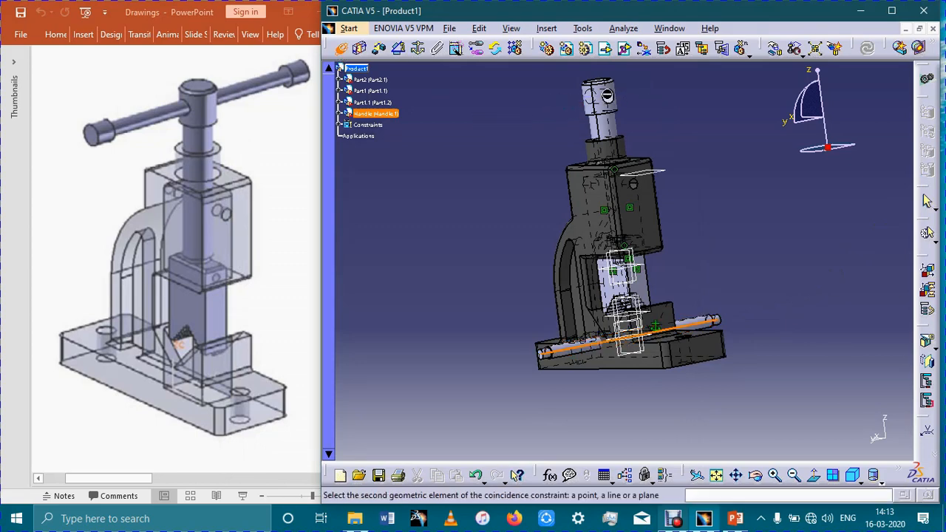
{"action": "middle_click", "coordinate": [653, 117]}
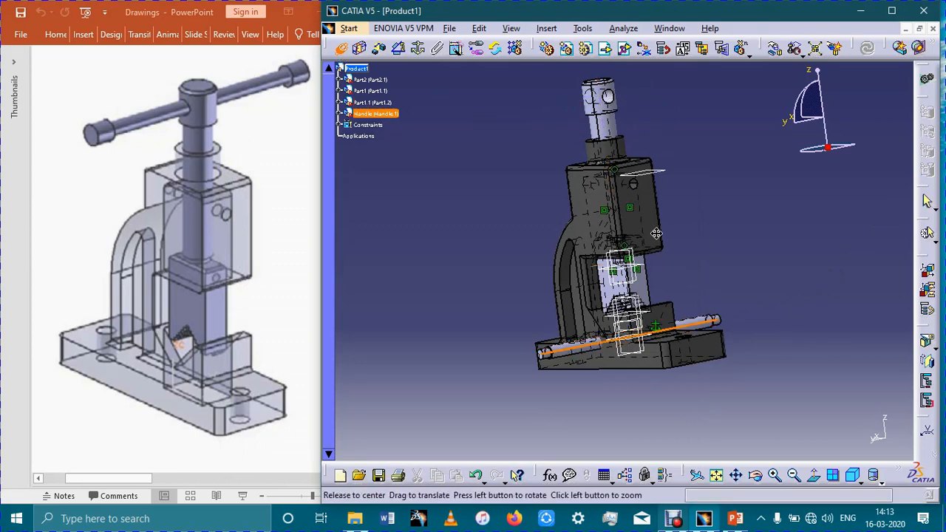
{"action": "middle_click_drag", "start_coordinate": [658, 214], "coordinate": [667, 112], "text": "ctrl"}
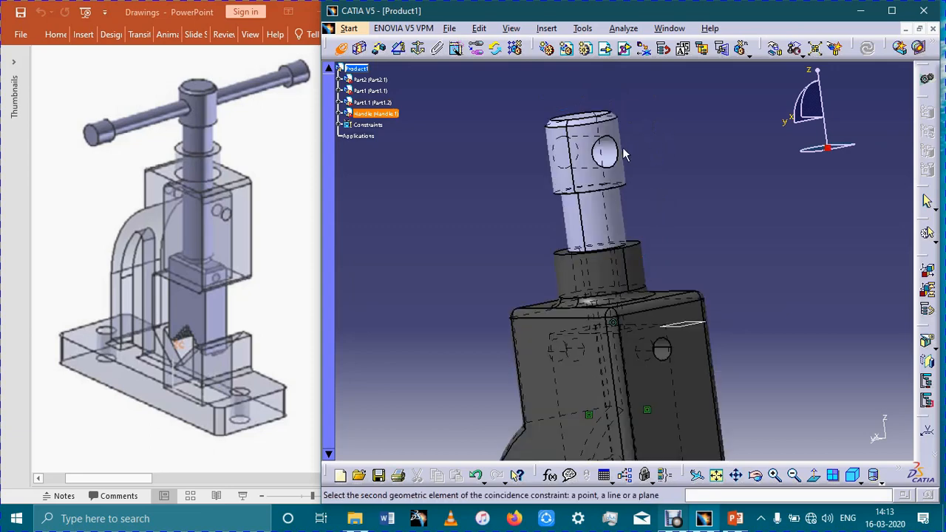
{"action": "left_click", "coordinate": [617, 154]}
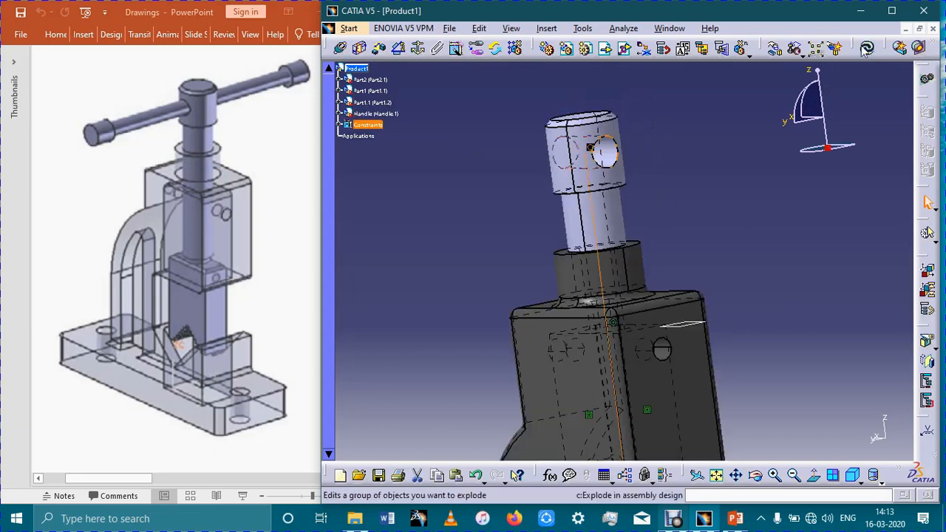
{"action": "left_click", "coordinate": [867, 49]}
{"action": "left_click", "coordinate": [819, 241]}
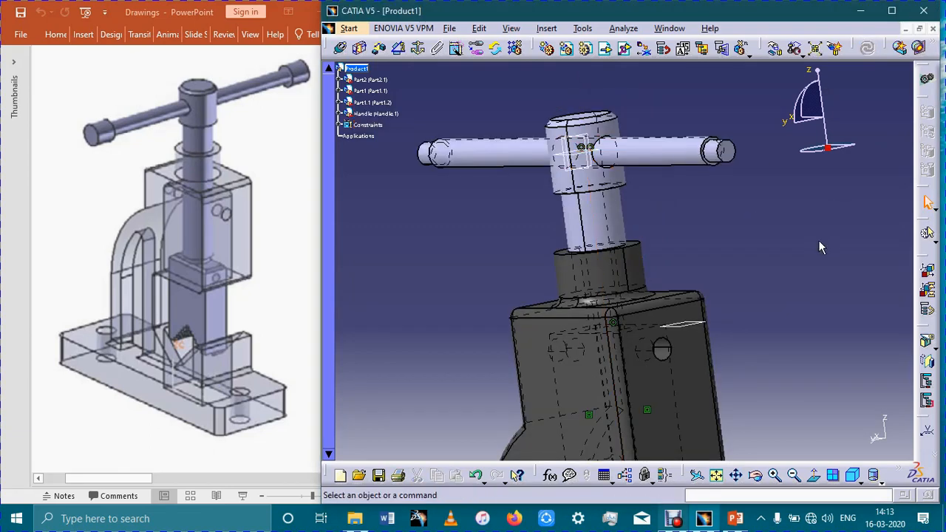
- Insert the existing Handle Screw part from the Pipe Vice folder into Product1
{"action": "middle_click_drag", "start_coordinate": [742, 246], "coordinate": [789, 222]}
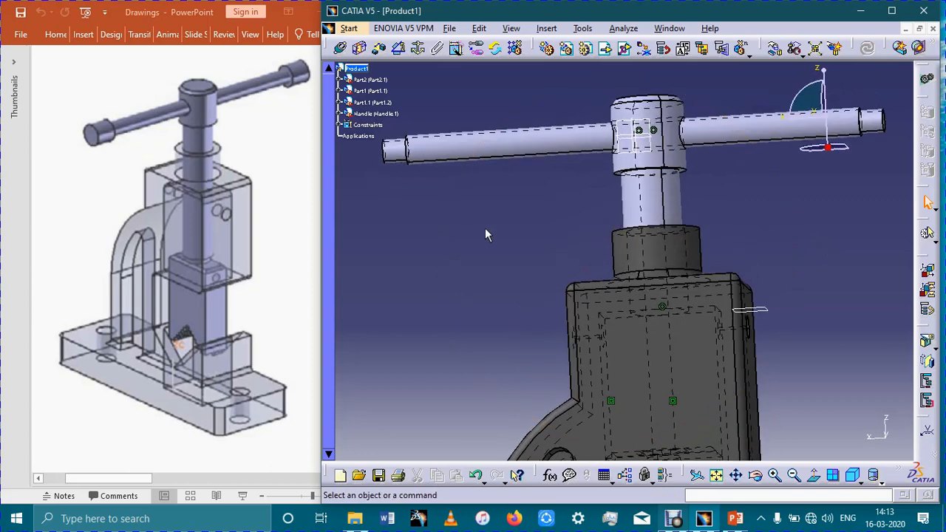
{"action": "left_click", "coordinate": [360, 68]}
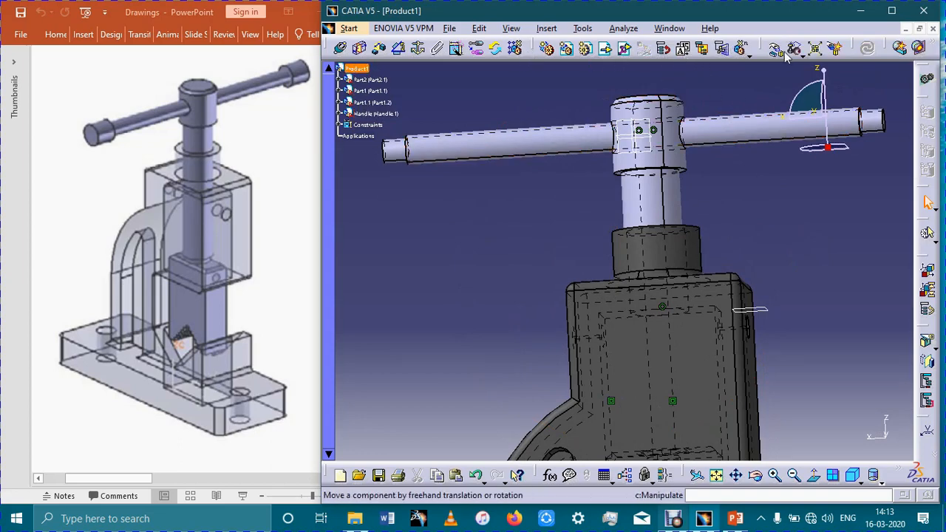
{"action": "left_click", "coordinate": [606, 48]}
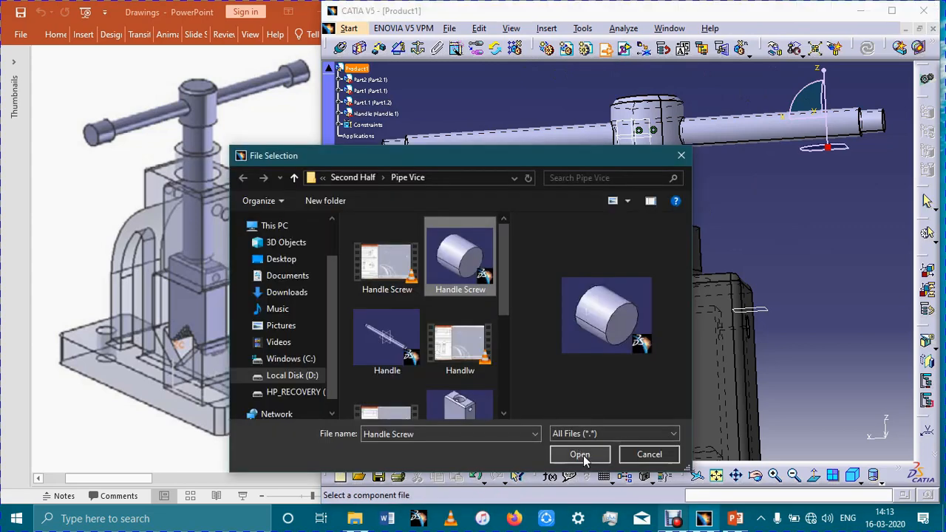
{"action": "left_click", "coordinate": [580, 453]}
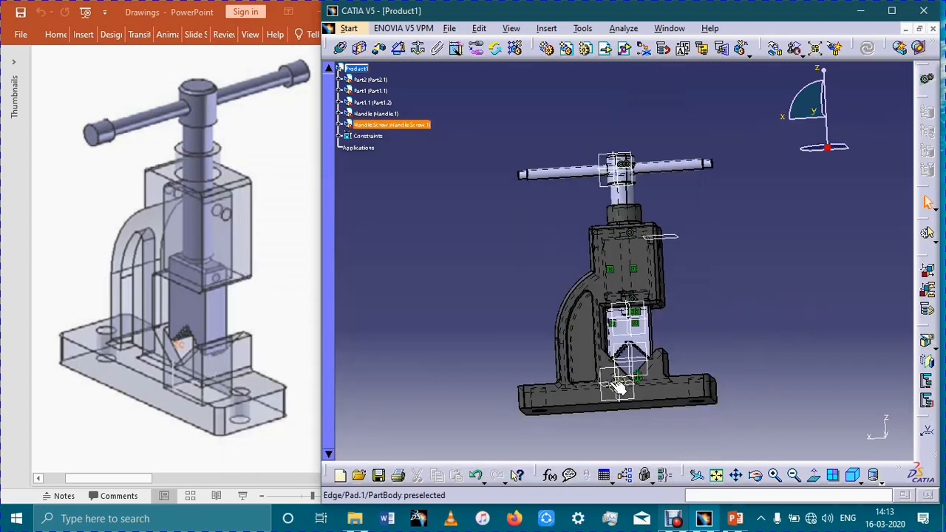
{"action": "left_click", "coordinate": [615, 384]}
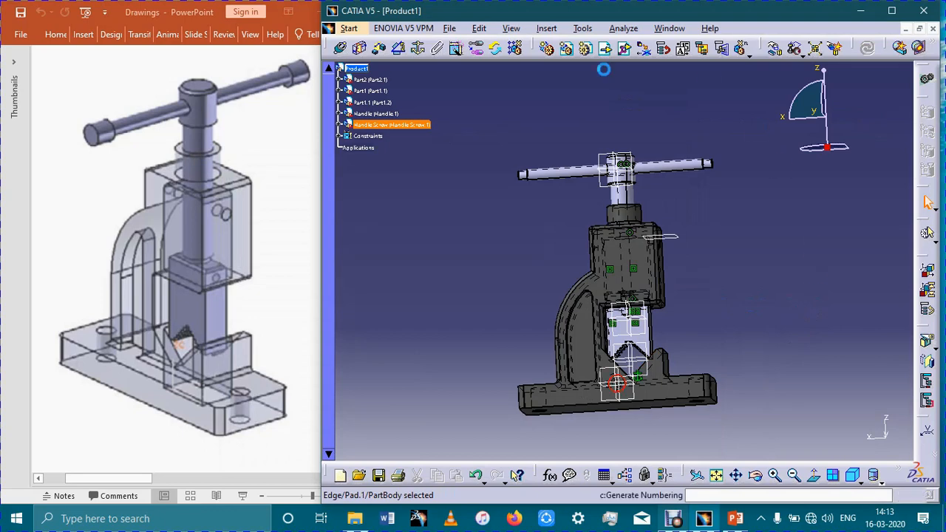
{"action": "left_click", "coordinate": [772, 51]}
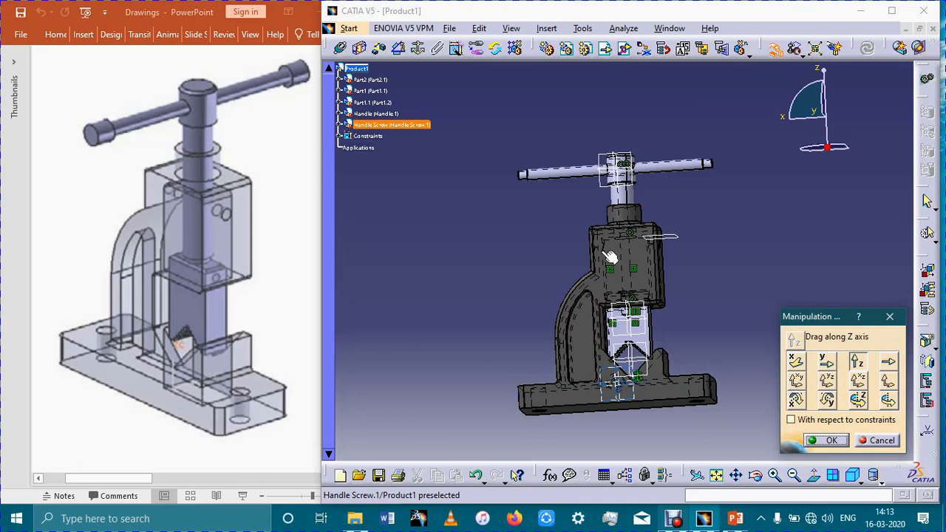
{"action": "left_click", "coordinate": [390, 126]}
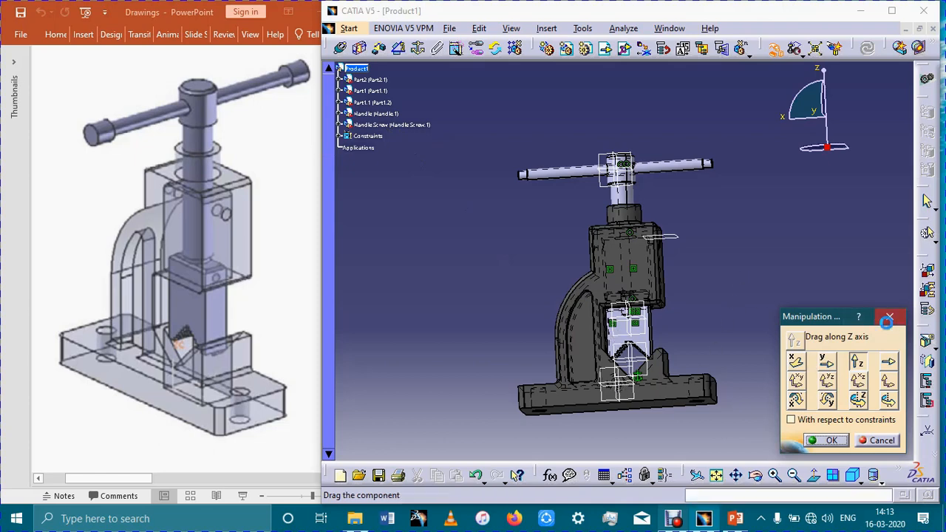
{"action": "left_click", "coordinate": [888, 319]}
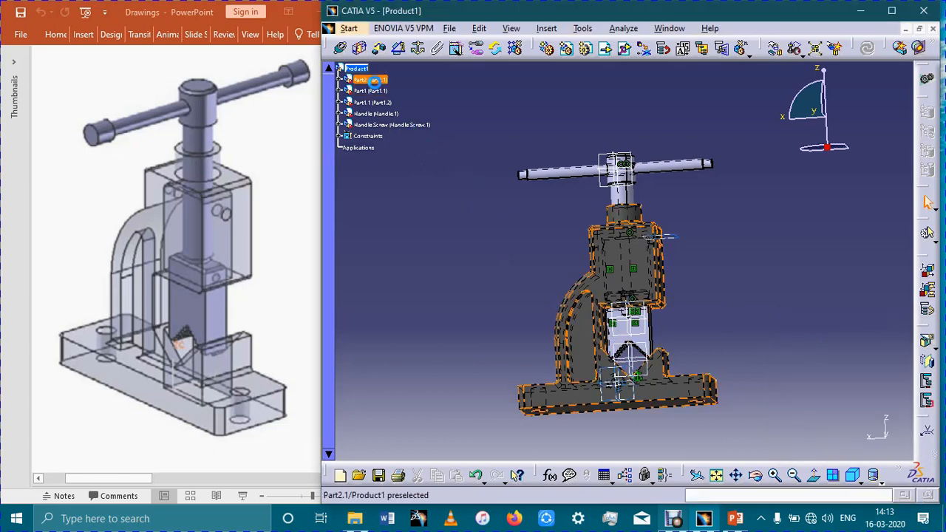
- Hide the vice body and move the handle screw up along the Z axis until it sits above the handle
{"action": "right_click", "coordinate": [374, 80]}
{"action": "left_click", "coordinate": [445, 127]}
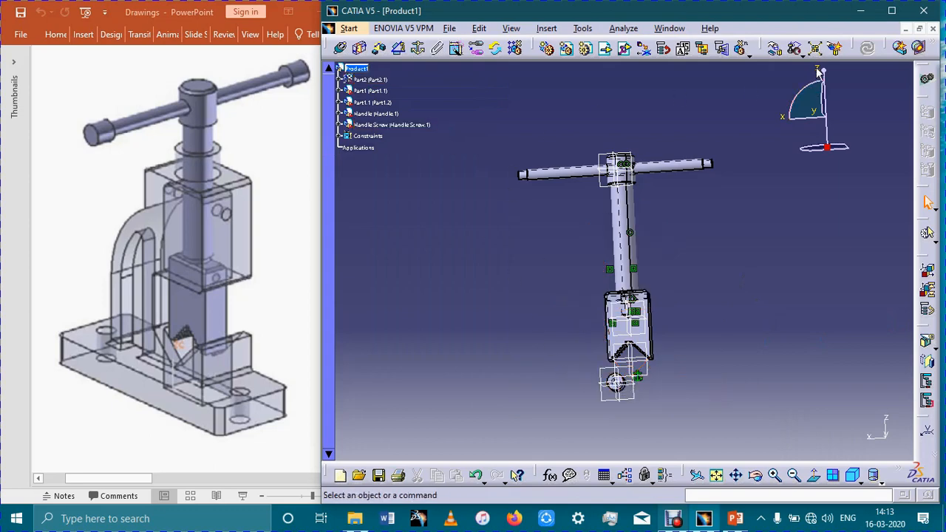
{"action": "left_click", "coordinate": [776, 48]}
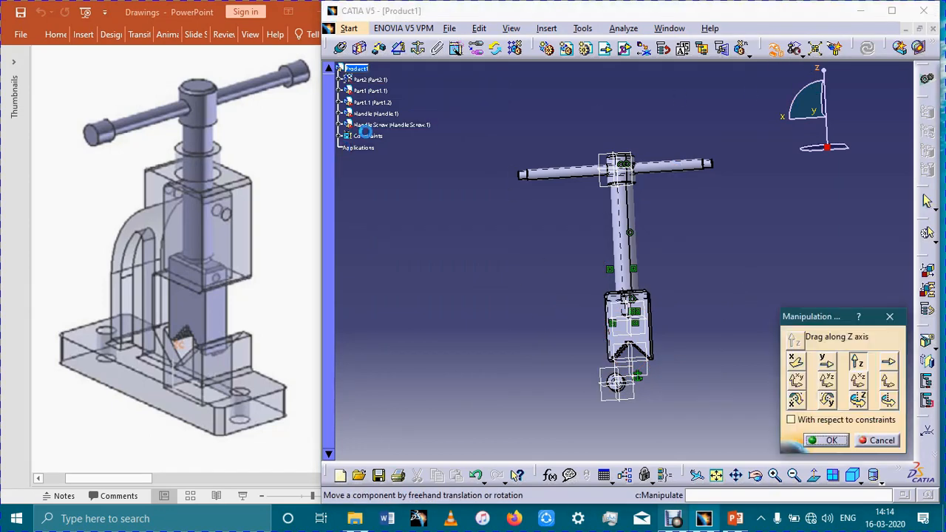
{"action": "left_click", "coordinate": [620, 382]}
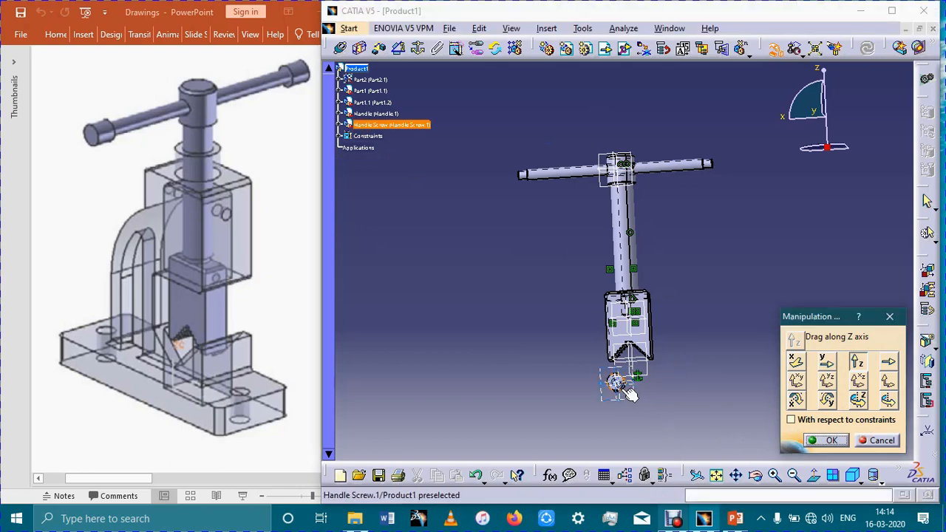
{"action": "left_click_drag", "start_coordinate": [623, 385], "coordinate": [745, 127]}
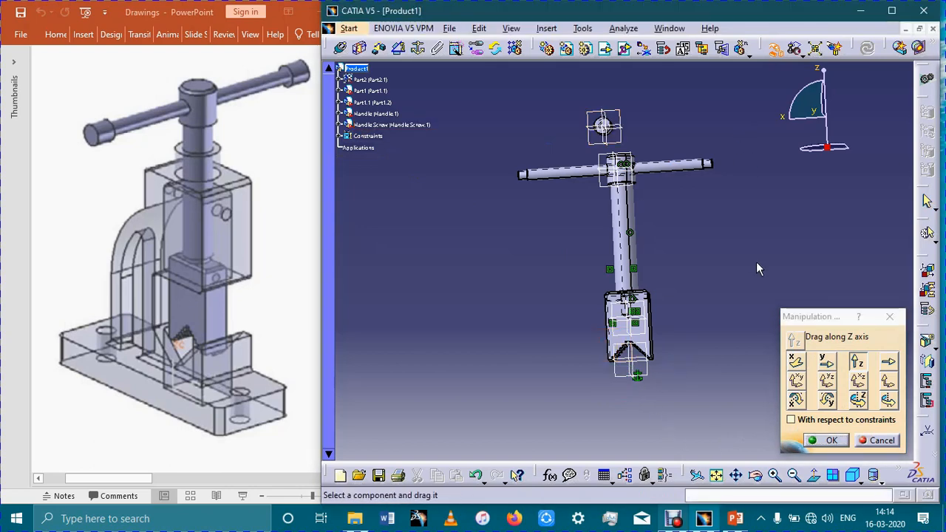
{"action": "middle_click_drag", "start_coordinate": [756, 262], "coordinate": [654, 288]}
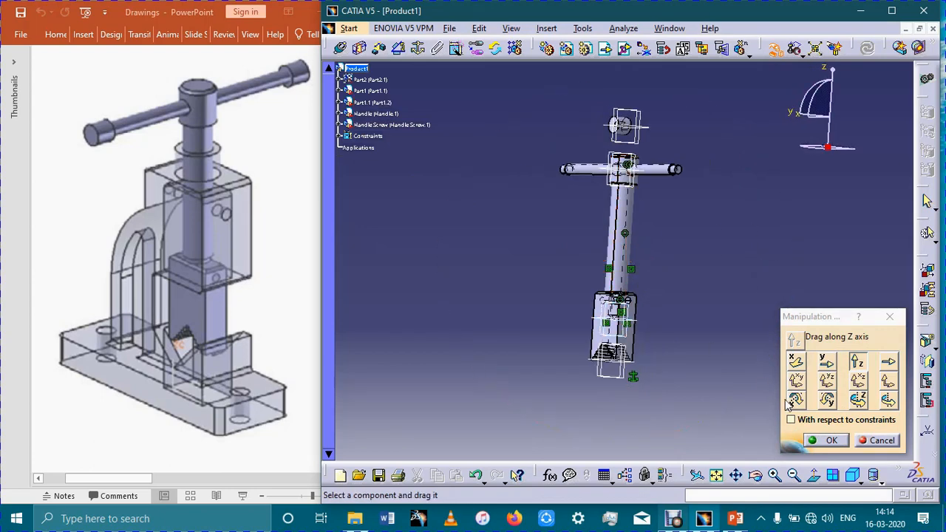
{"action": "left_click", "coordinate": [827, 440]}
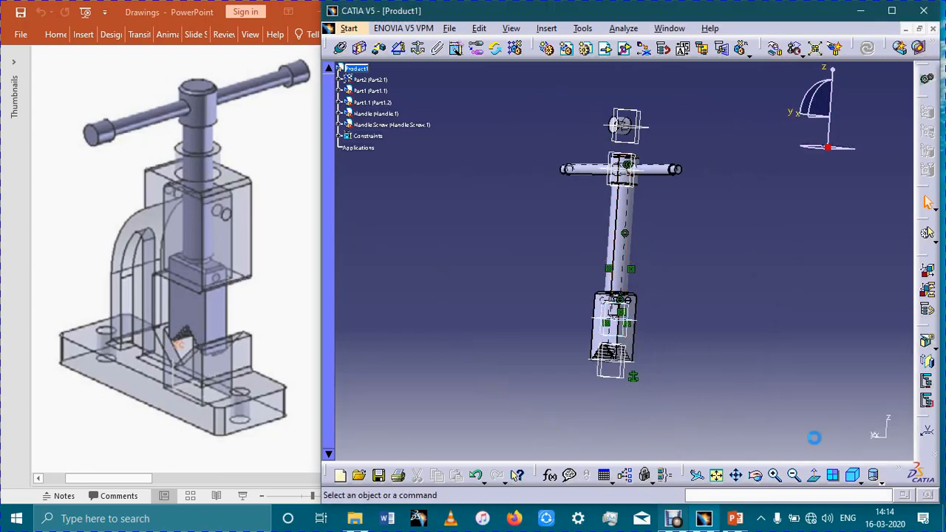
- Show the vice body again, make the handle screw's bore axis coincident with the handle's axis, and update the assembly
{"action": "right_click", "coordinate": [369, 80]}
{"action": "left_click", "coordinate": [406, 122]}
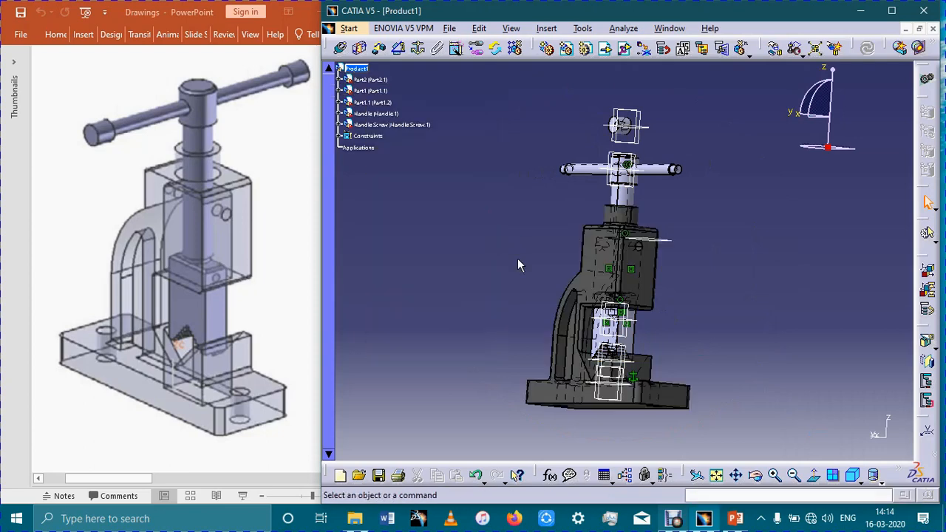
{"action": "middle_click_drag", "start_coordinate": [772, 231], "coordinate": [524, 323]}
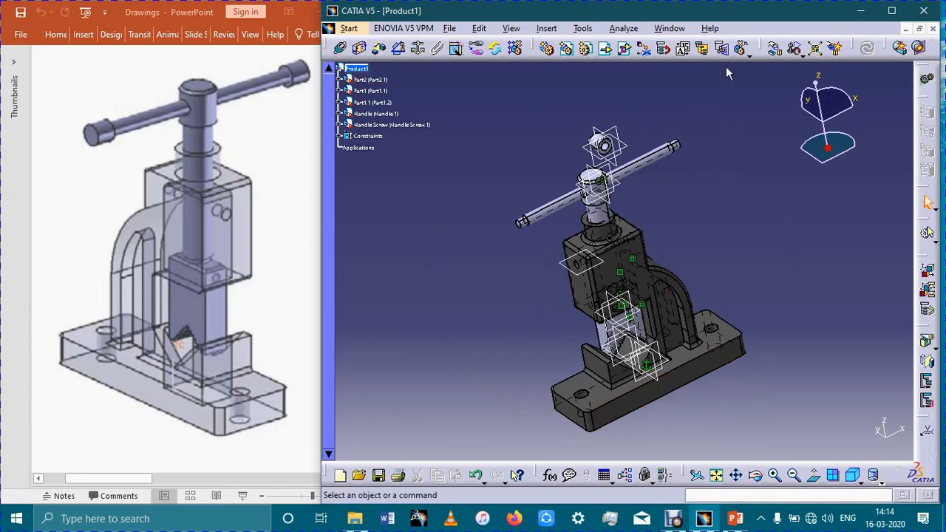
{"action": "left_click", "coordinate": [606, 146]}
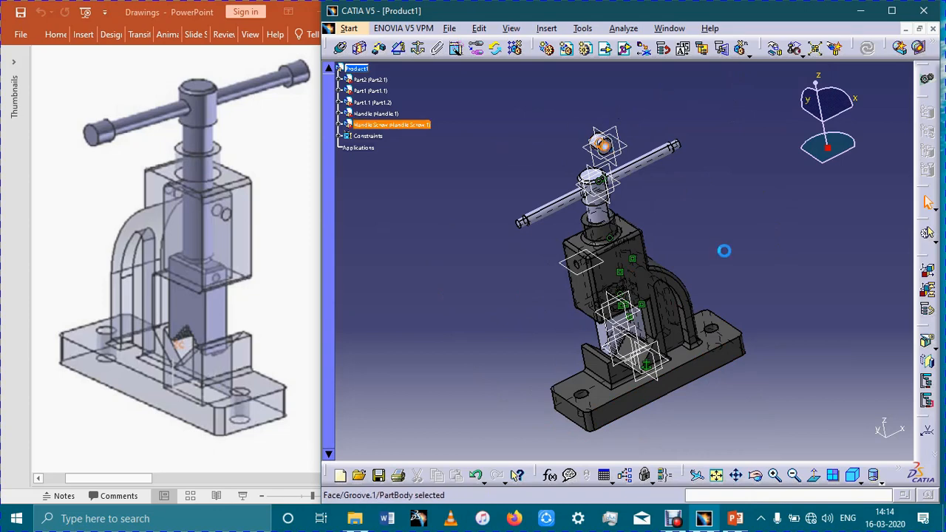
{"action": "left_click", "coordinate": [682, 48]}
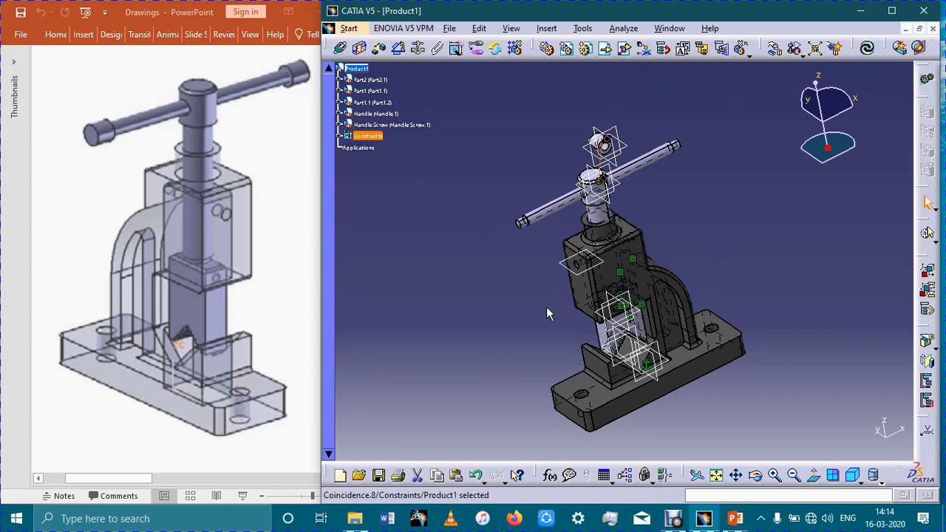
{"action": "left_click", "coordinate": [867, 48]}
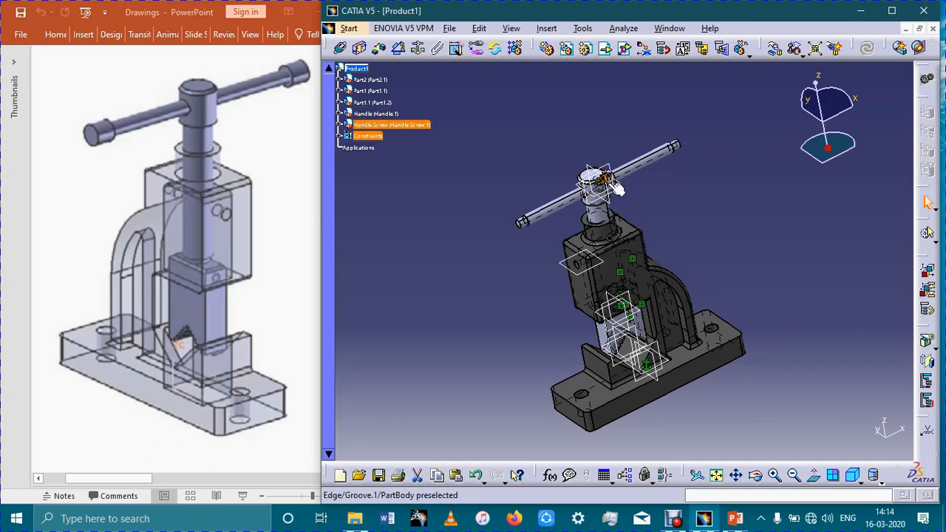
- Move the handle screw up along the Z axis until it is clear of the screw head
{"action": "left_click", "coordinate": [796, 48]}
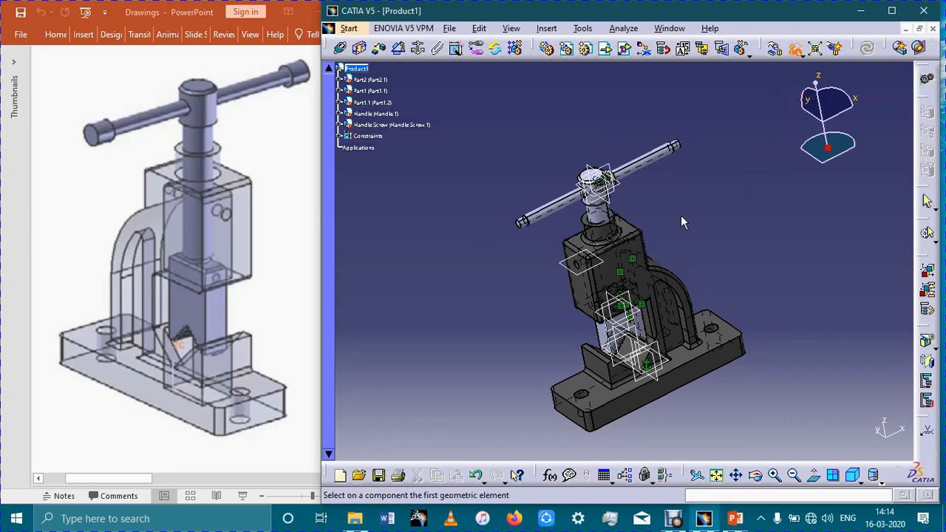
{"action": "left_click", "coordinate": [774, 48]}
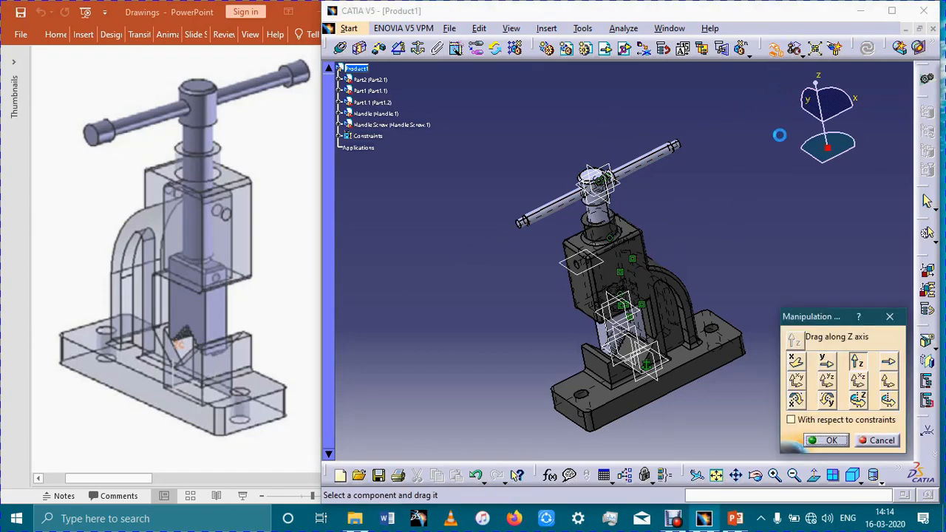
{"action": "mouse_move", "coordinate": [712, 164]}
{"action": "middle_mouse_down", "text": "ctrl"}
{"action": "mouse_move", "coordinate": [739, 75]}
{"action": "mouse_move", "coordinate": [679, 85]}
{"action": "mouse_move", "coordinate": [656, 375]}
{"action": "mouse_move", "coordinate": [677, 301]}
{"action": "middle_mouse_up", "text": "ctrl"}
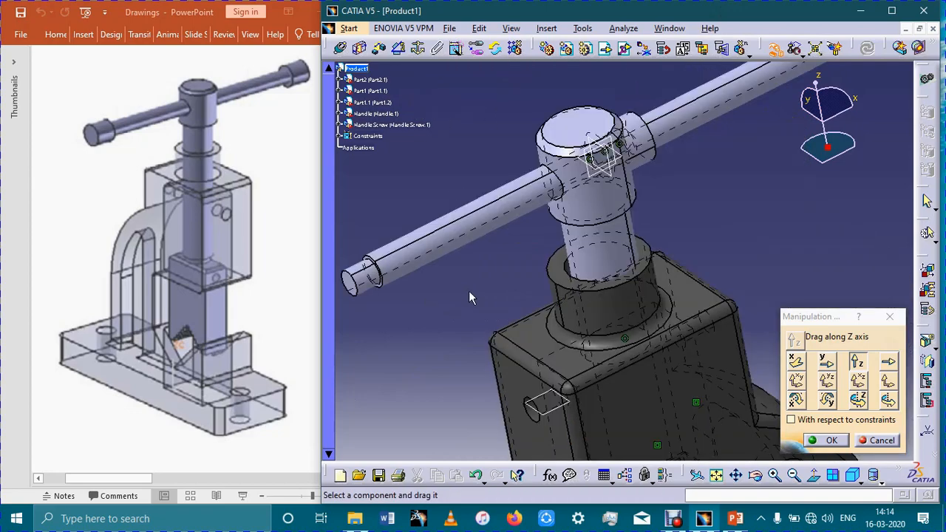
{"action": "middle_click_drag", "start_coordinate": [481, 254], "coordinate": [444, 258]}
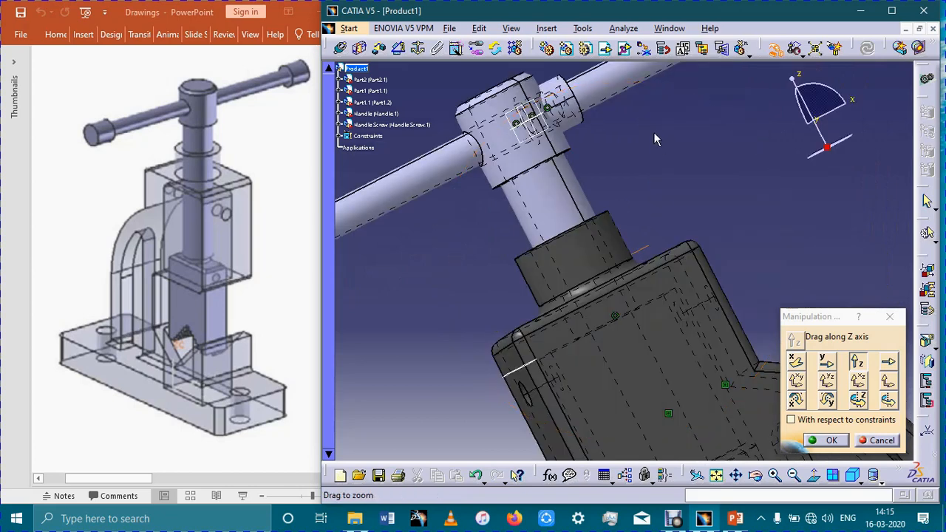
{"action": "middle_click_drag", "start_coordinate": [653, 131], "coordinate": [654, 179]}
{"action": "left_click_drag", "start_coordinate": [654, 180], "coordinate": [623, 109]}
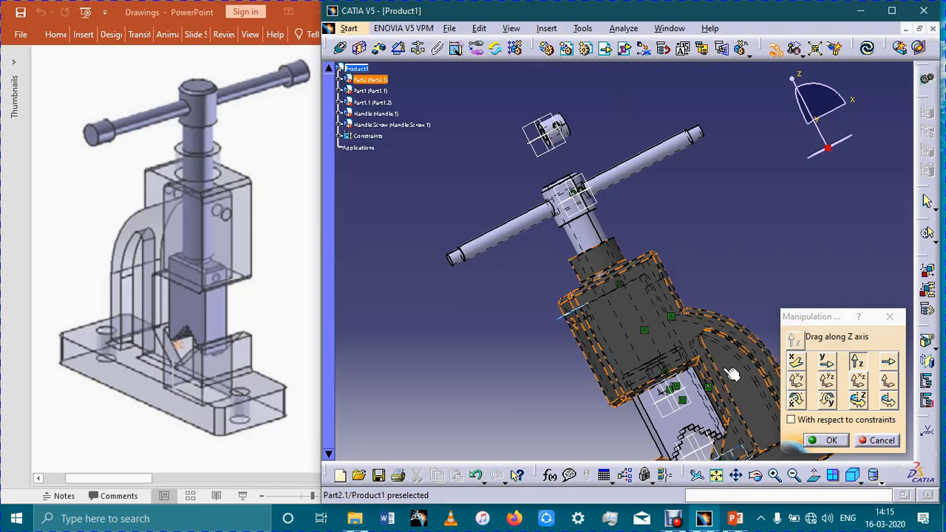
{"action": "left_click", "coordinate": [826, 442]}
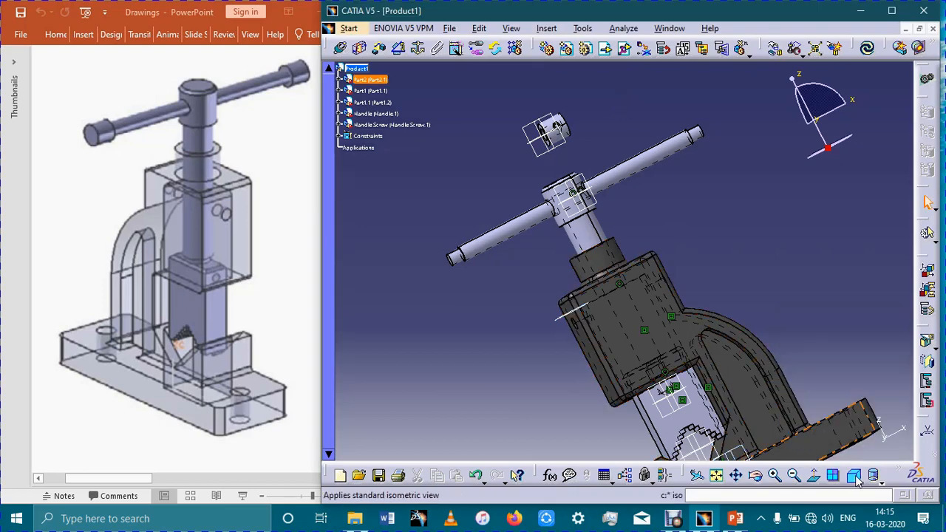
{"action": "left_click", "coordinate": [813, 475]}
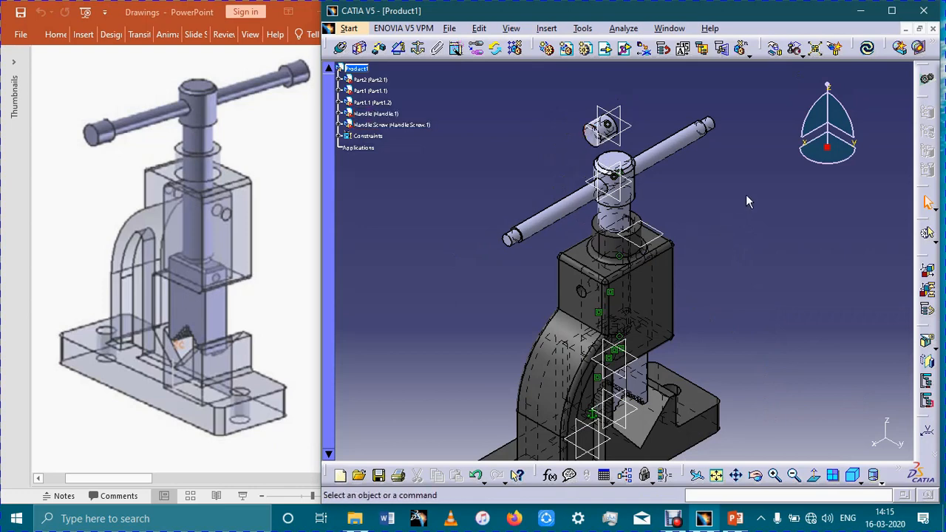
- Add a surface contact constraint between the handle's reduced end cylinder and the handle screw's bore, and update the assembly
{"action": "middle_click_drag", "start_coordinate": [741, 191], "coordinate": [552, 278]}
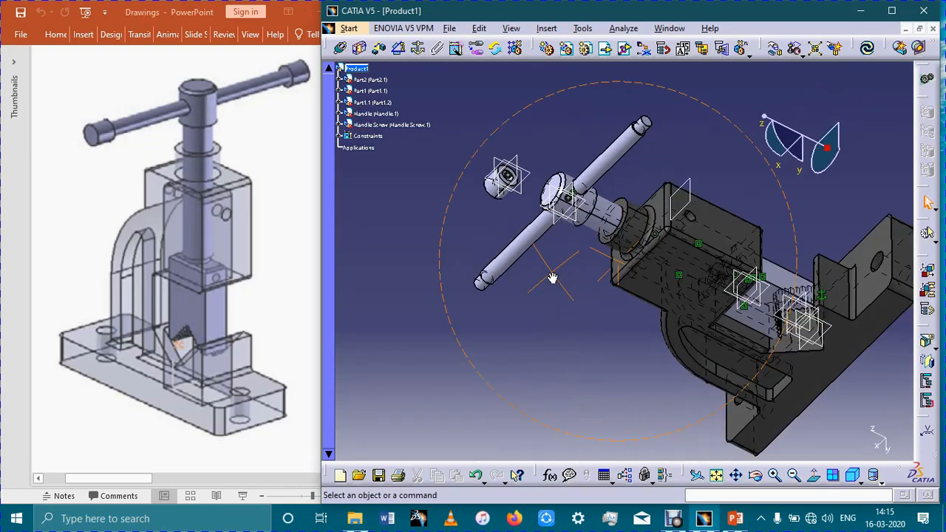
{"action": "left_click", "coordinate": [493, 291]}
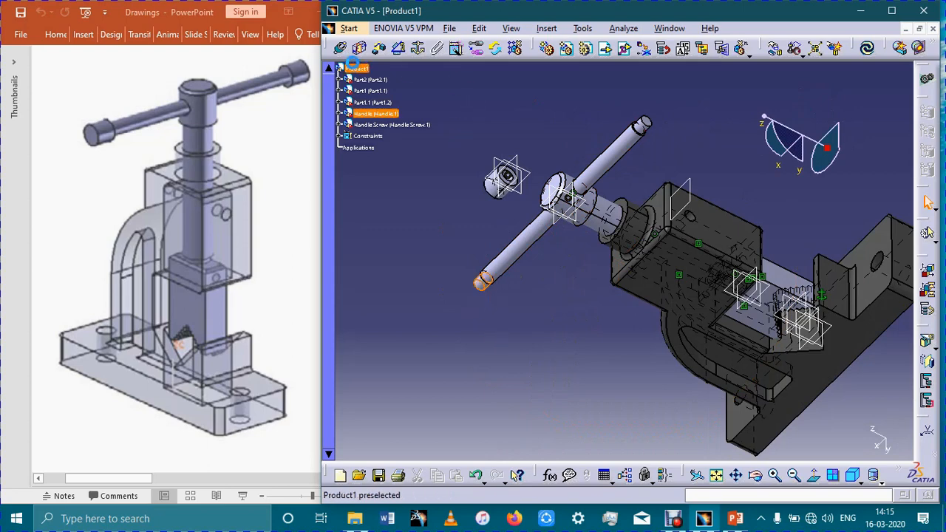
{"action": "left_click", "coordinate": [359, 48]}
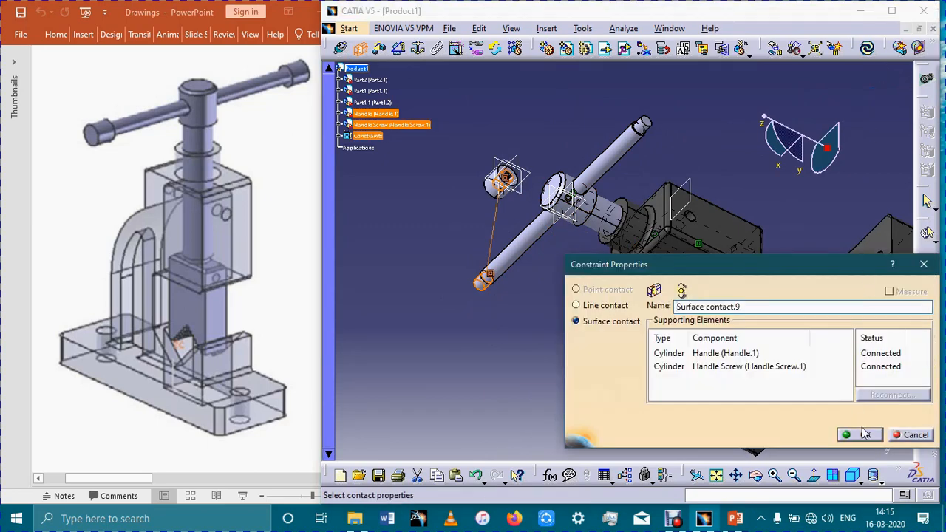
{"action": "left_click", "coordinate": [860, 435]}
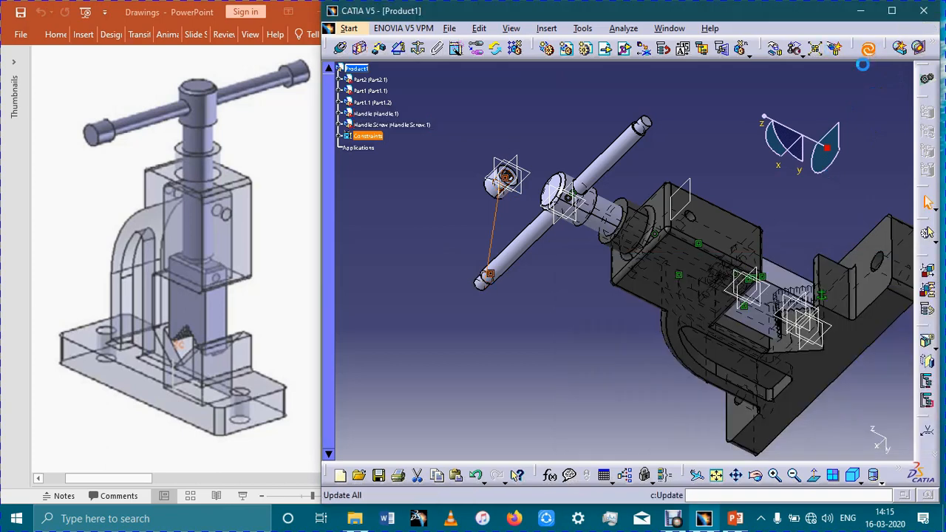
- Move the handle screw along the X axis until it sits beyond the near end of the handle
{"action": "left_click", "coordinate": [550, 223]}
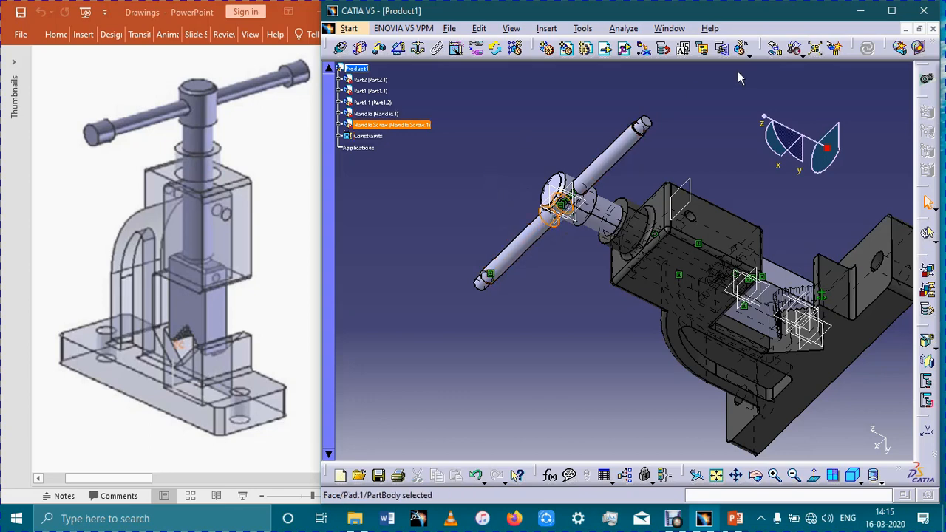
{"action": "left_click", "coordinate": [775, 48]}
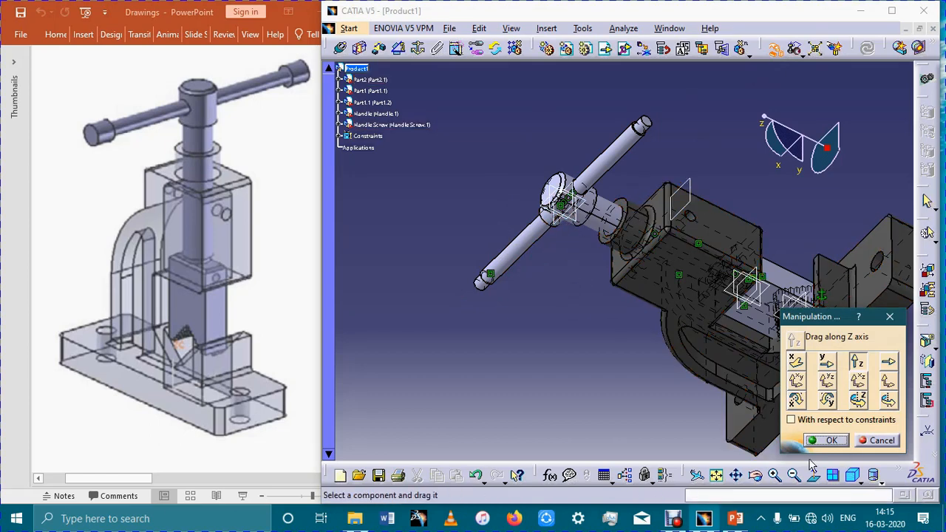
{"action": "left_click", "coordinate": [832, 475]}
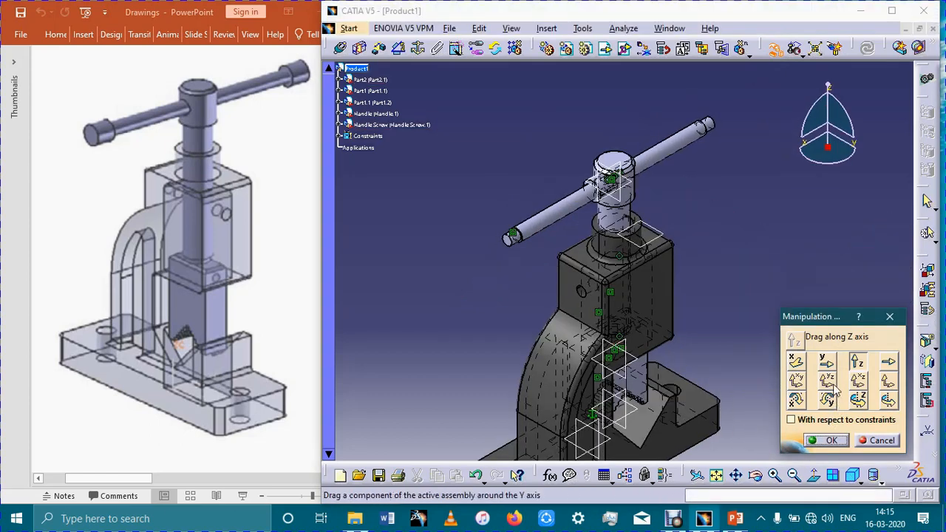
{"action": "left_click", "coordinate": [795, 361]}
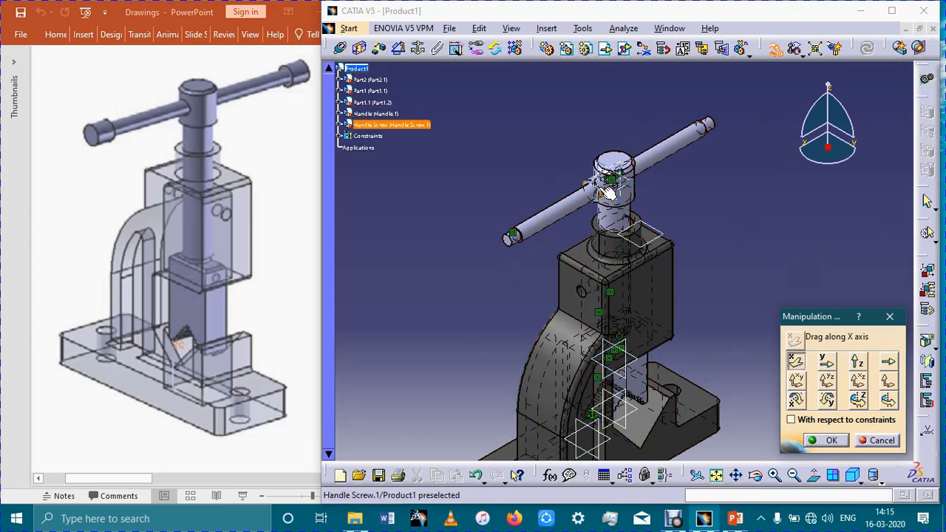
{"action": "left_click_drag", "start_coordinate": [607, 192], "coordinate": [465, 267]}
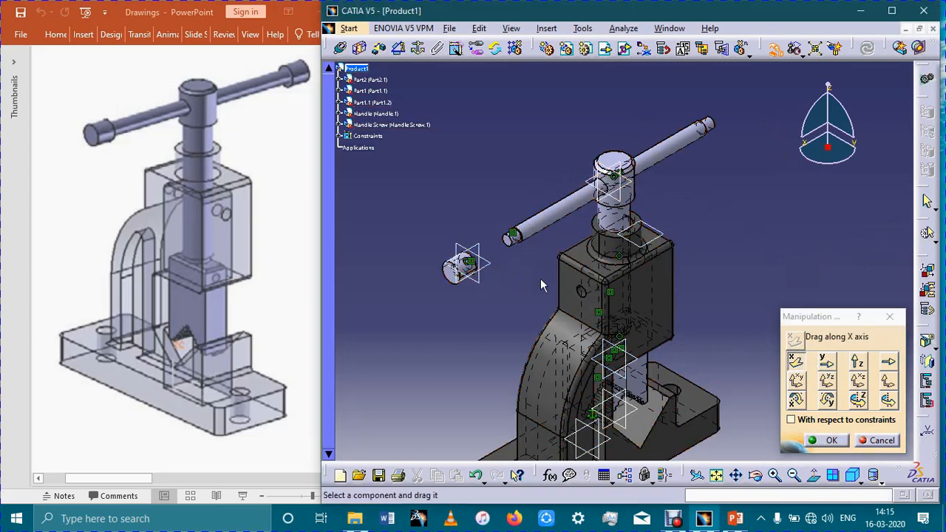
{"action": "middle_click_drag", "start_coordinate": [541, 285], "coordinate": [482, 281]}
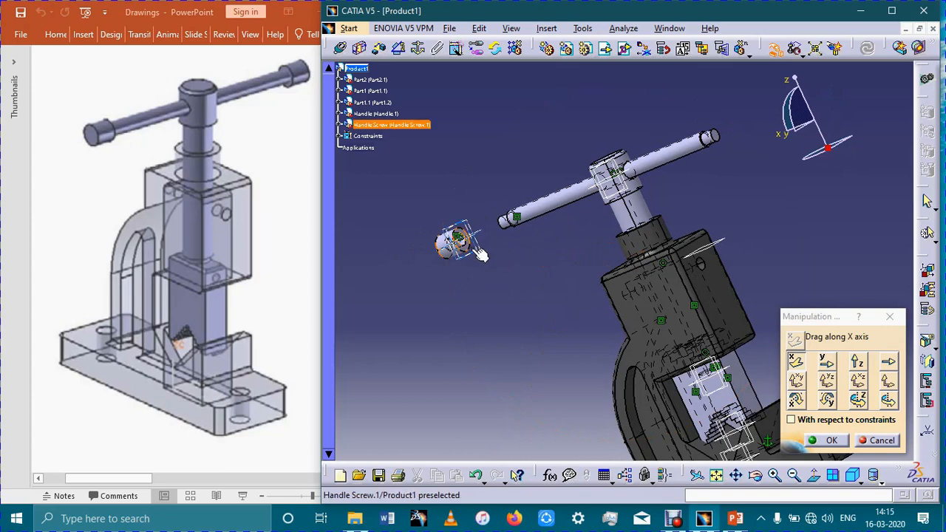
{"action": "left_click", "coordinate": [828, 441]}
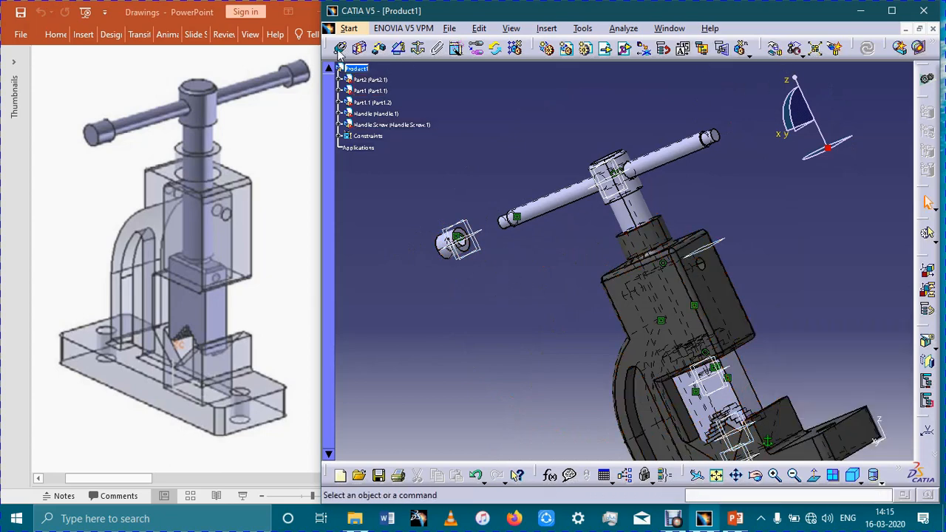
- Add a contact constraint between the handle screw's annular end face and the handle's shoulder face, and update the assembly
{"action": "left_click", "coordinate": [360, 48]}
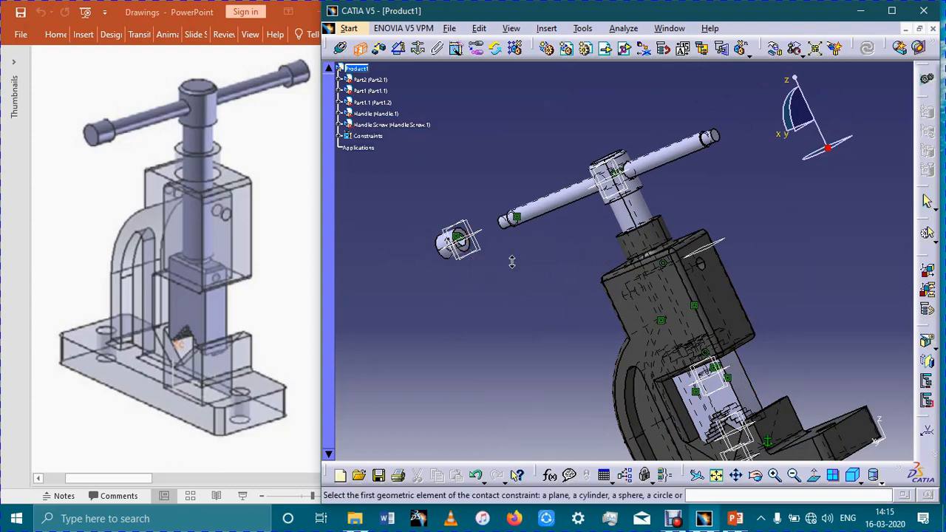
{"action": "middle_click_drag", "start_coordinate": [512, 262], "coordinate": [502, 224], "text": "ctrl"}
{"action": "middle_click_drag", "start_coordinate": [406, 267], "coordinate": [522, 320]}
{"action": "middle_click_drag", "start_coordinate": [377, 410], "coordinate": [640, 353]}
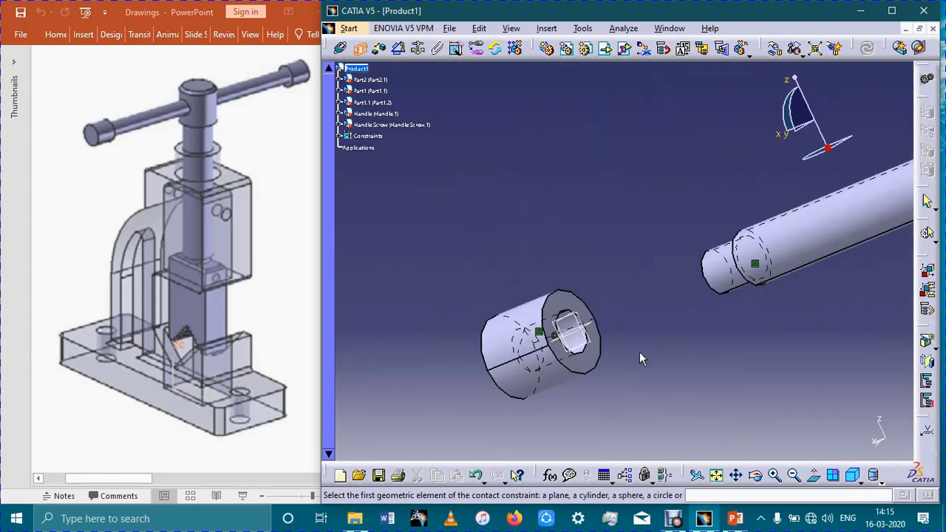
{"action": "left_click", "coordinate": [592, 353]}
{"action": "middle_click_drag", "start_coordinate": [703, 359], "coordinate": [602, 259]}
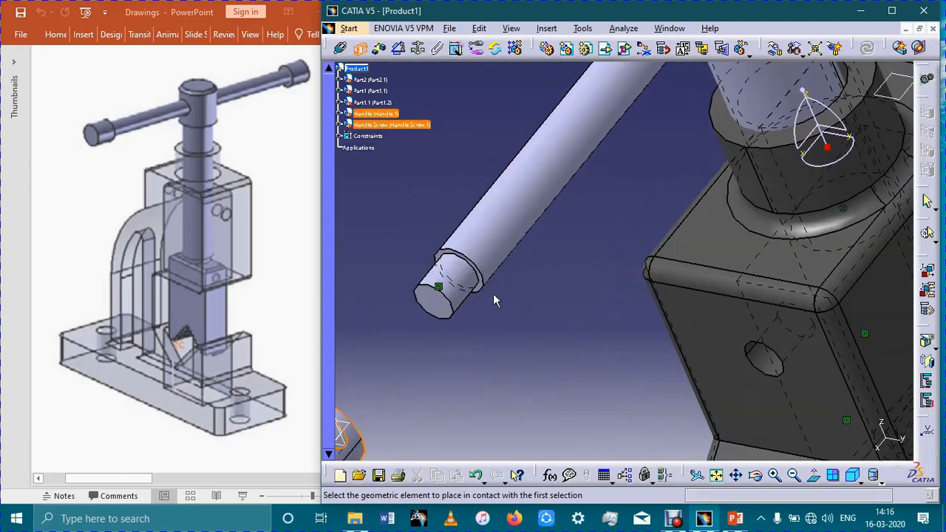
{"action": "middle_click_drag", "start_coordinate": [495, 295], "coordinate": [531, 226], "text": "ctrl"}
{"action": "middle_click_drag", "start_coordinate": [500, 303], "coordinate": [606, 297]}
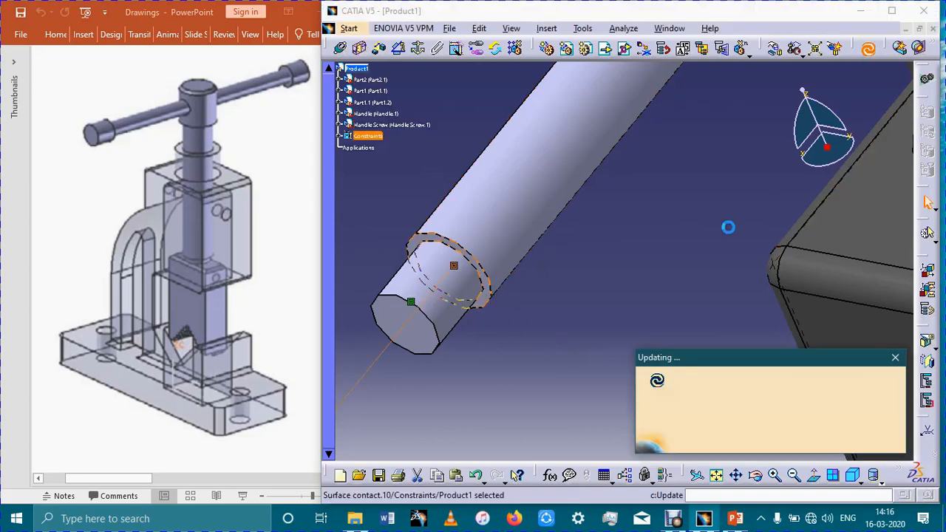
{"action": "middle_click_drag", "start_coordinate": [653, 198], "coordinate": [562, 280]}
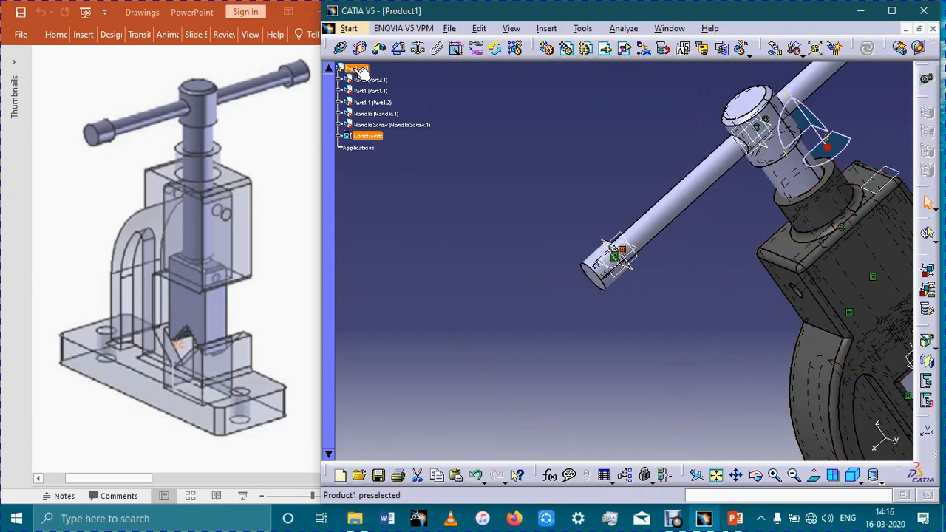
- Insert a second existing Handle Screw part from the Pipe Vice folder into Product1
{"action": "left_click", "coordinate": [360, 68]}
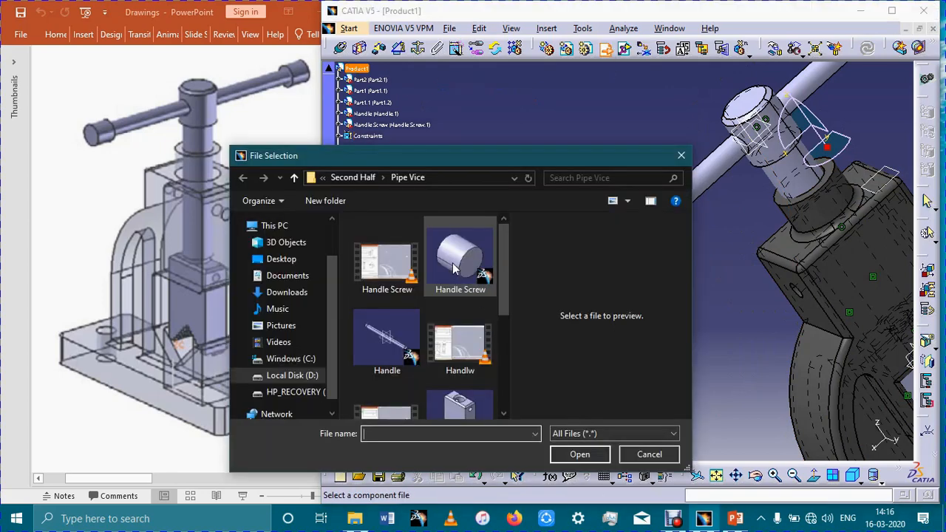
{"action": "left_click", "coordinate": [459, 292]}
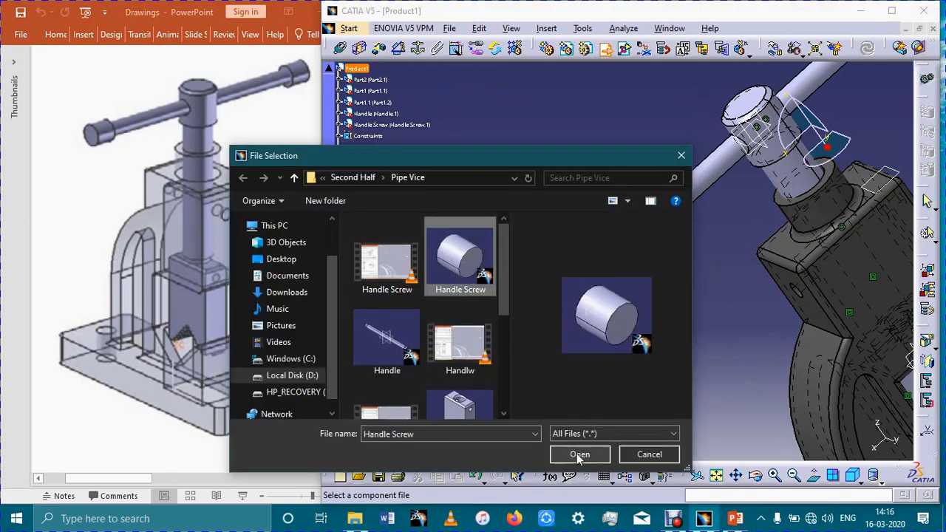
{"action": "left_click", "coordinate": [579, 454]}
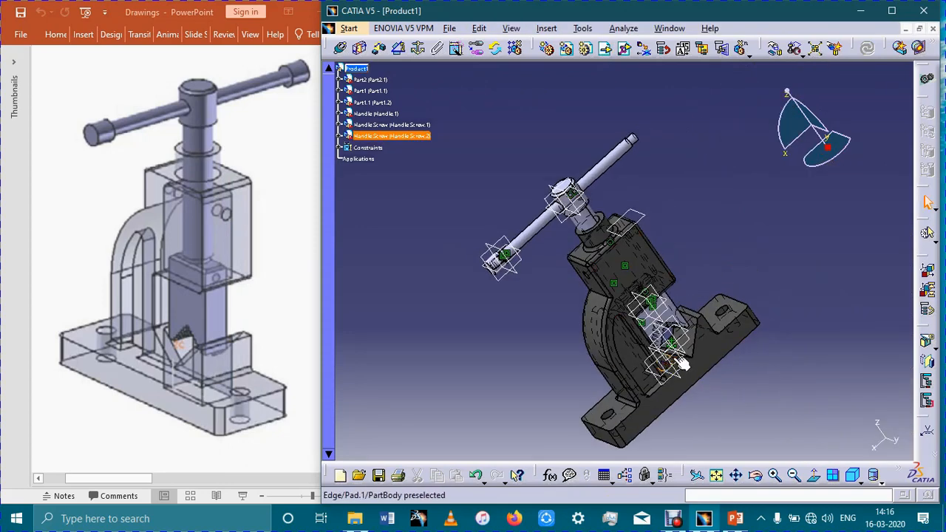
- Hide the Part2 body and move the second handle screw along the X axis until it is clear of the vice
{"action": "left_click", "coordinate": [776, 49]}
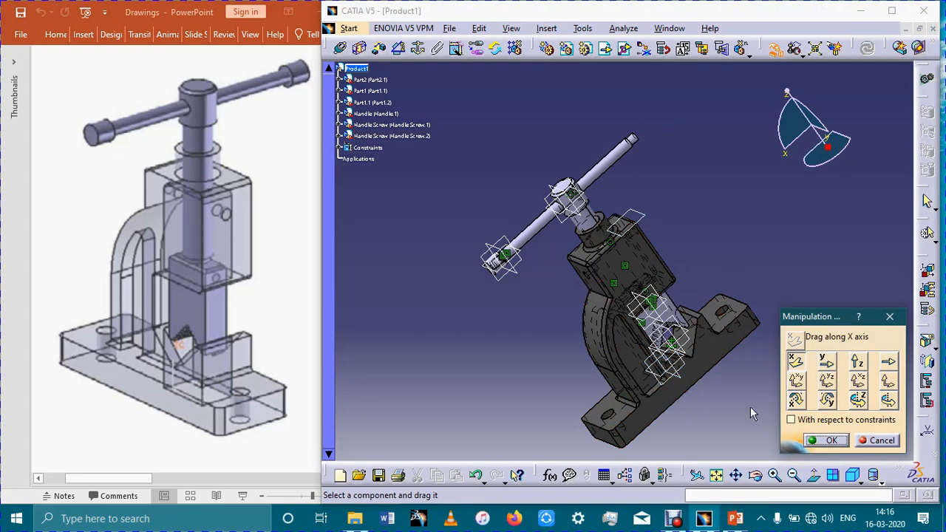
{"action": "middle_click_drag", "start_coordinate": [686, 416], "coordinate": [665, 405]}
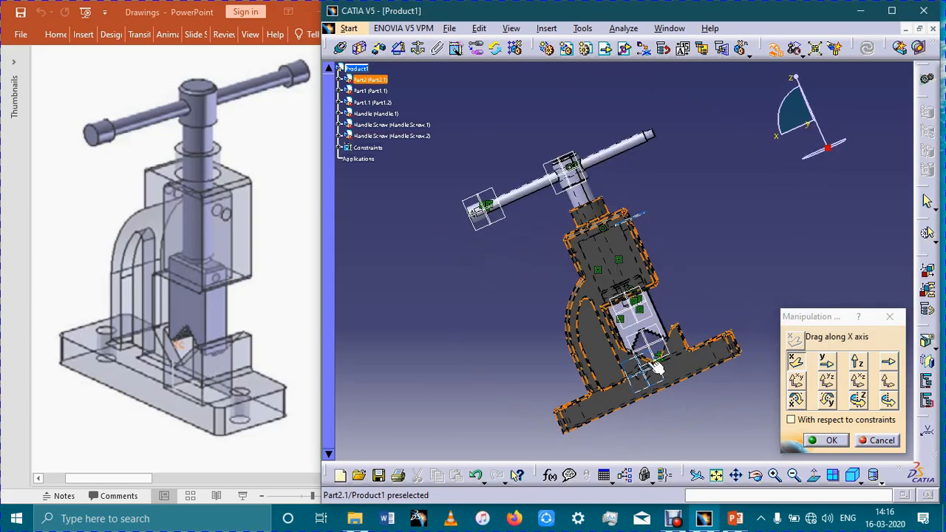
{"action": "right_click", "coordinate": [413, 139]}
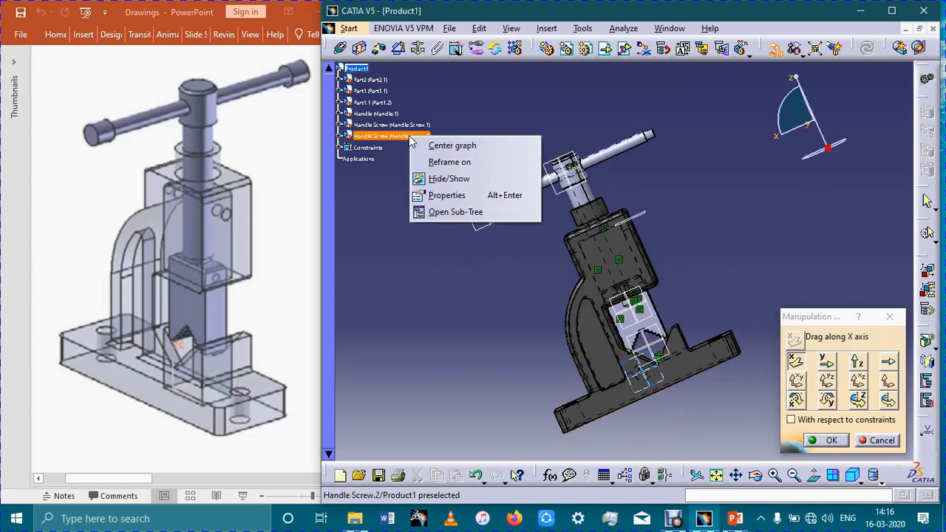
{"action": "left_click", "coordinate": [413, 265]}
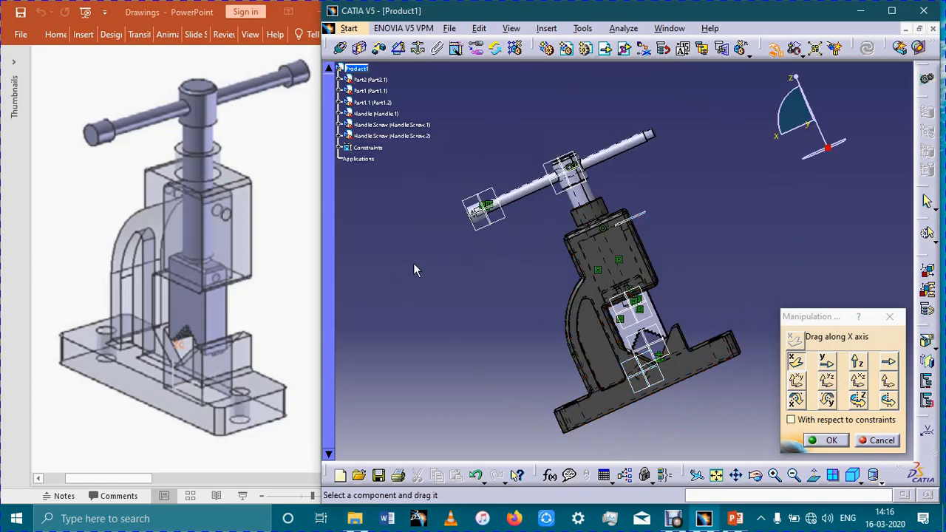
{"action": "right_click", "coordinate": [377, 80]}
{"action": "left_click", "coordinate": [400, 119]}
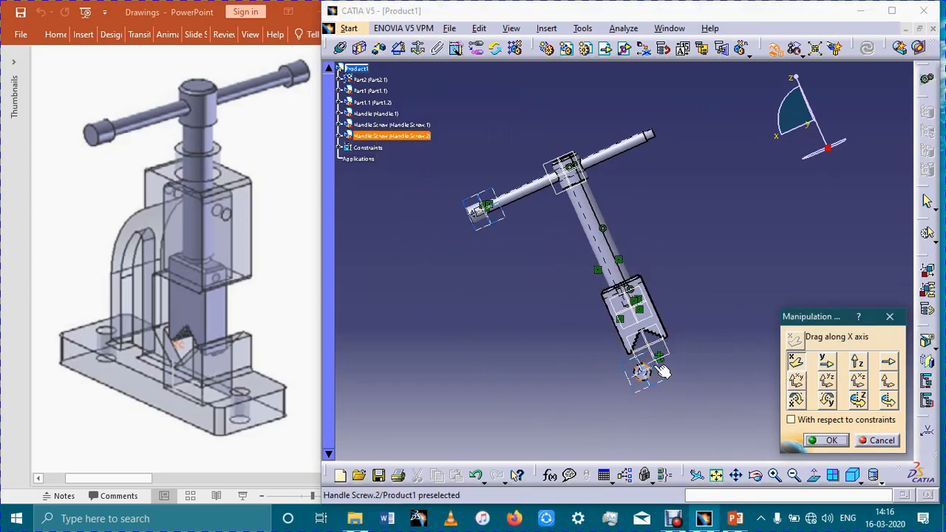
{"action": "left_click_drag", "start_coordinate": [643, 373], "coordinate": [795, 197]}
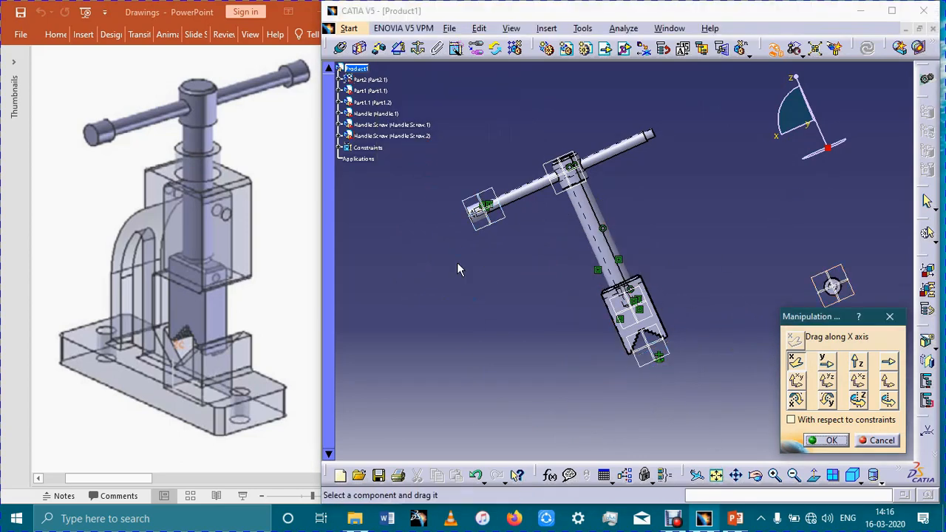
- Show the Part2 body again and finish manipulating the second handle screw
{"action": "right_click", "coordinate": [376, 79]}
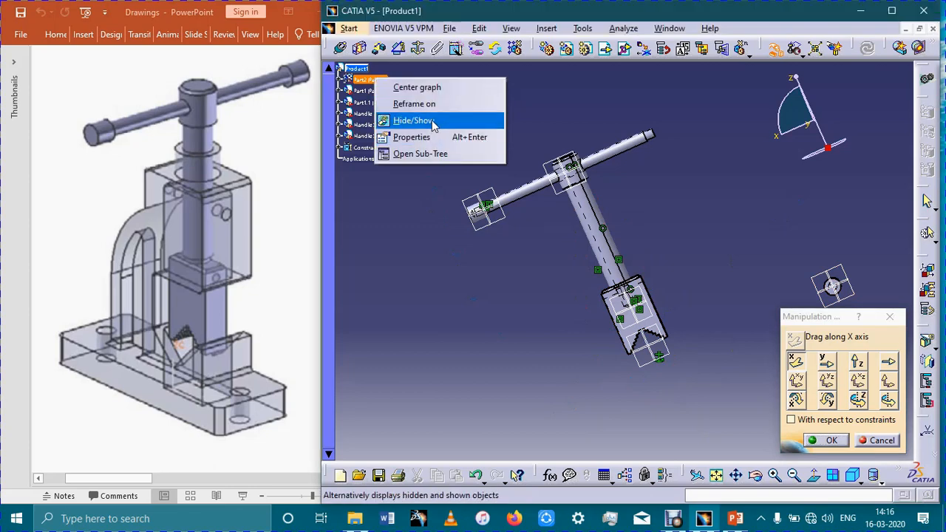
{"action": "left_click", "coordinate": [434, 125]}
{"action": "middle_click_drag", "start_coordinate": [754, 279], "coordinate": [448, 341]}
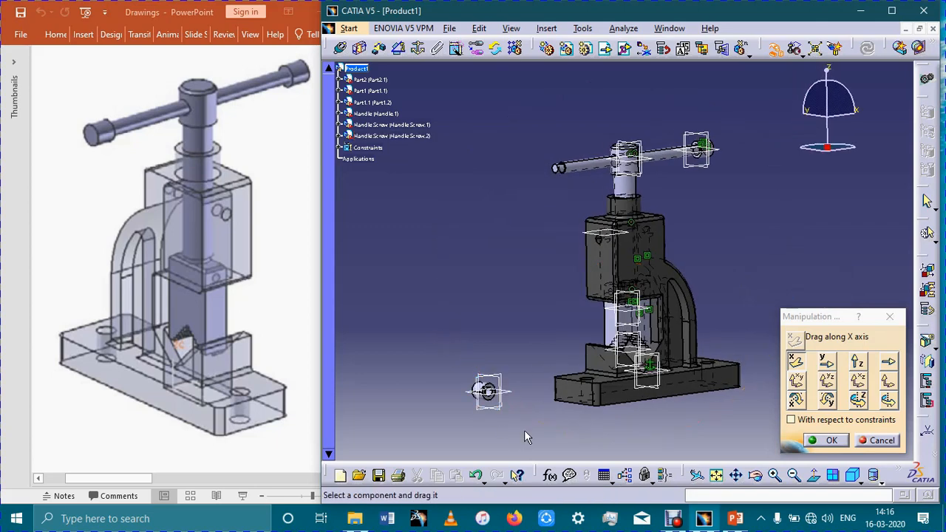
{"action": "middle_click_drag", "start_coordinate": [524, 424], "coordinate": [515, 346]}
{"action": "middle_click", "coordinate": [480, 403]}
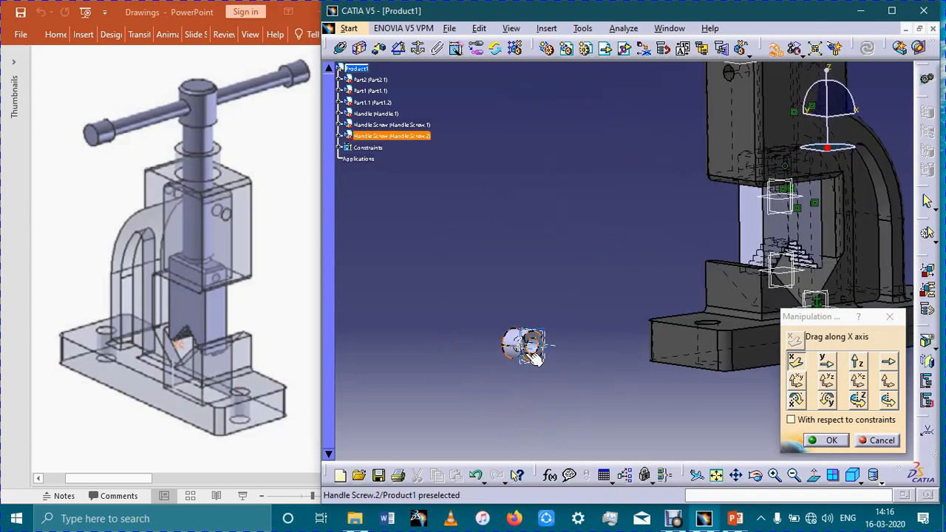
{"action": "left_click", "coordinate": [830, 441]}
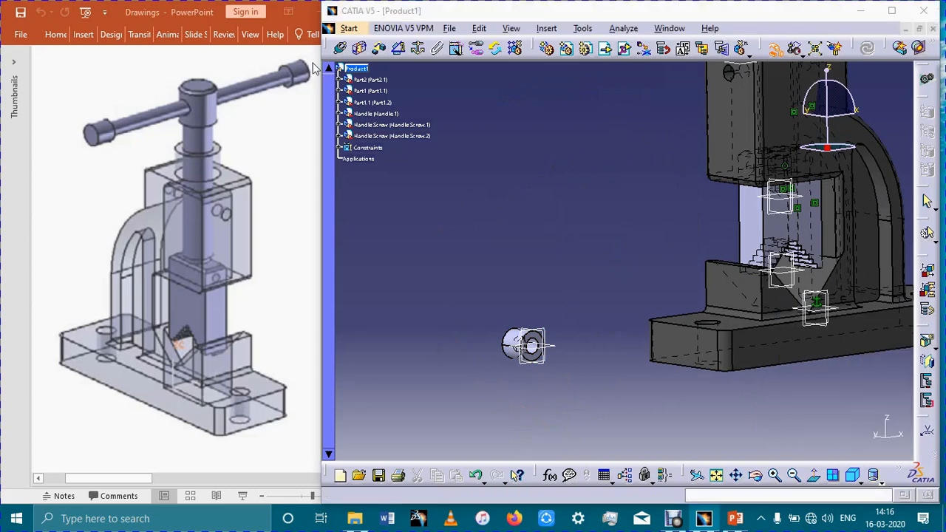
- Add a coincidence constraint between the second handle screw's axis and the axis of the handle at its free end
{"action": "left_click", "coordinate": [340, 49]}
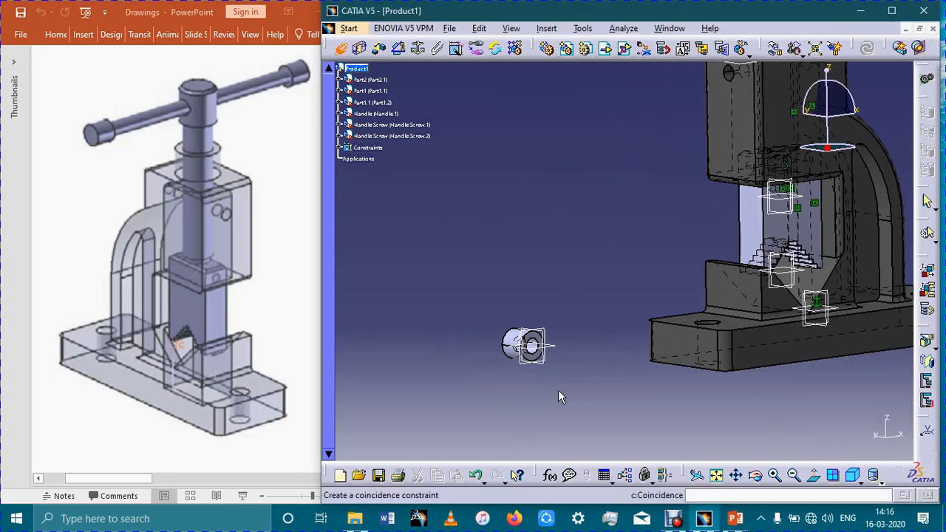
{"action": "middle_click_drag", "start_coordinate": [558, 389], "coordinate": [457, 373]}
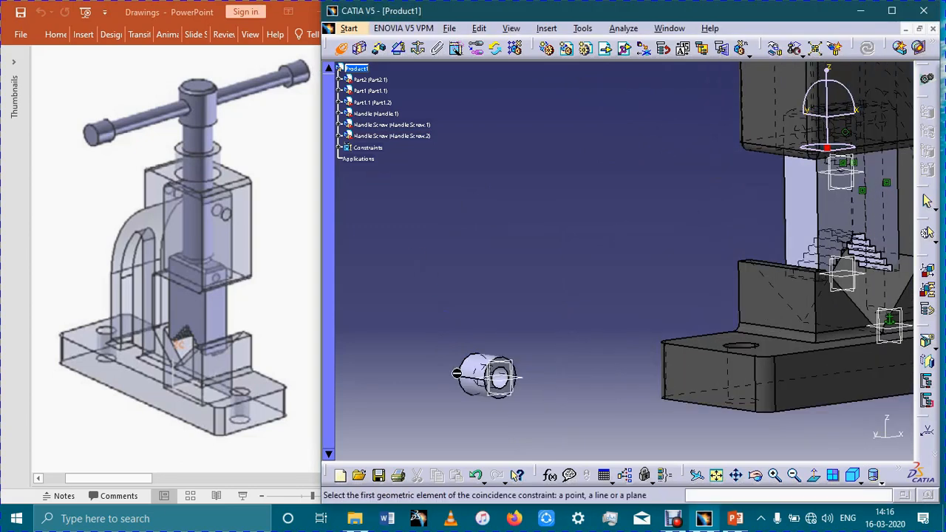
{"action": "left_click", "coordinate": [507, 376]}
{"action": "middle_click_drag", "start_coordinate": [646, 279], "coordinate": [661, 403]}
{"action": "left_click", "coordinate": [680, 375]}
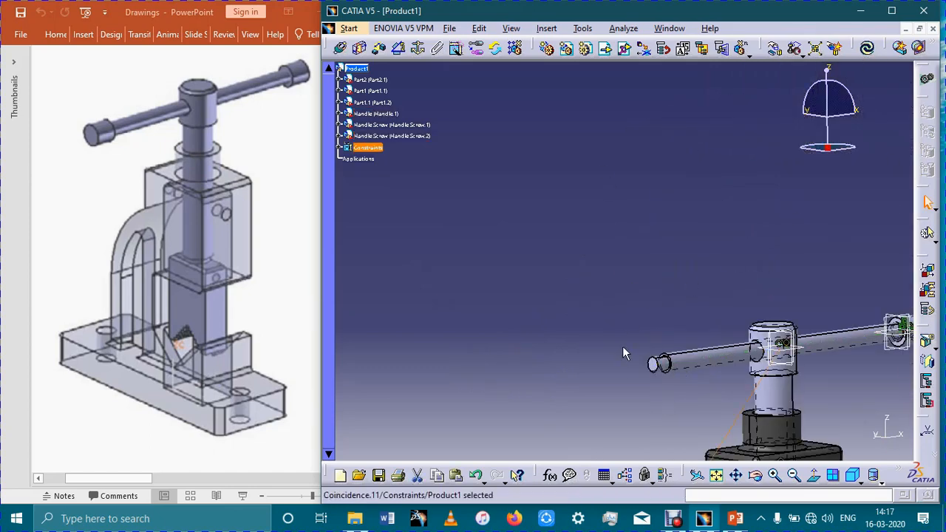
- Add a contact constraint between the second handle screw's annular end face and the shoulder face at the handle's free end, and update the assembly
{"action": "mouse_move", "coordinate": [618, 258]}
{"action": "middle_mouse_down"}
{"action": "mouse_move", "coordinate": [663, 244]}
{"action": "mouse_move", "coordinate": [618, 454]}
{"action": "middle_mouse_up"}
{"action": "middle_click_drag", "start_coordinate": [597, 271], "coordinate": [678, 406]}
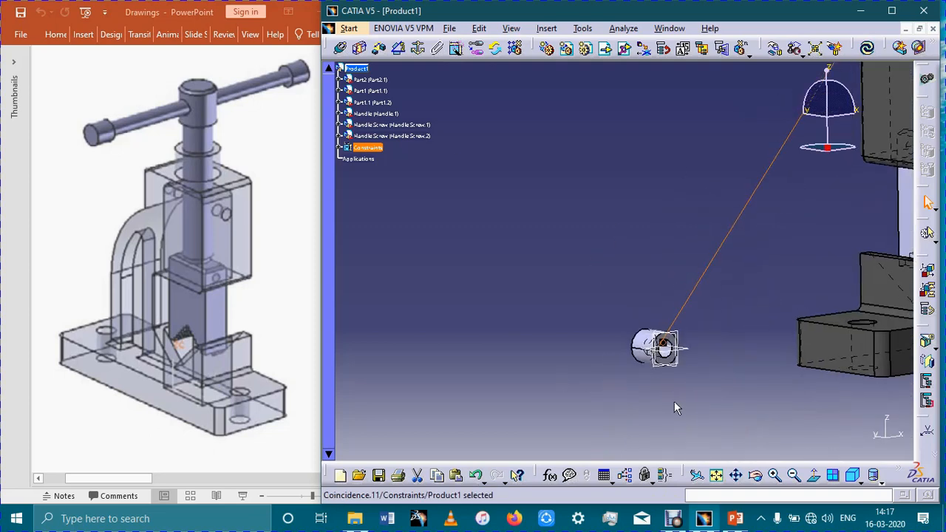
{"action": "left_click", "coordinate": [359, 49]}
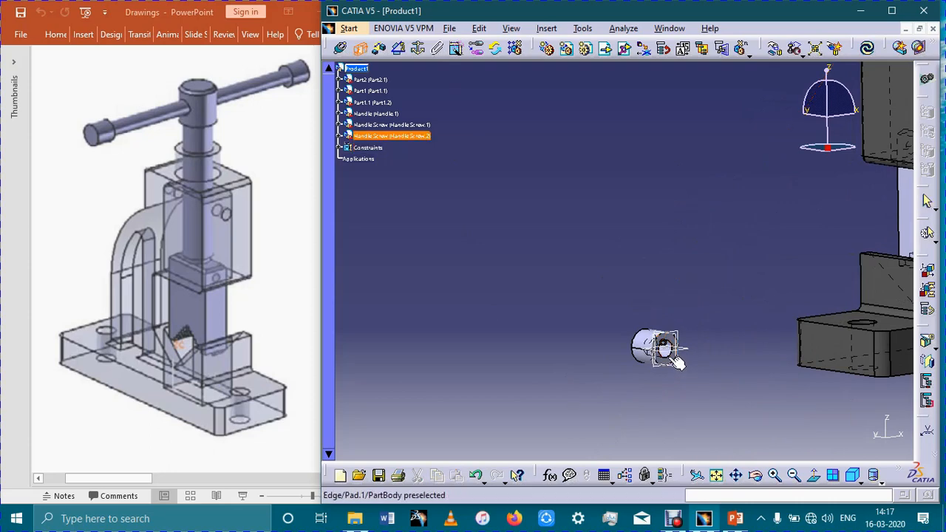
{"action": "middle_click_drag", "start_coordinate": [701, 343], "coordinate": [701, 325]}
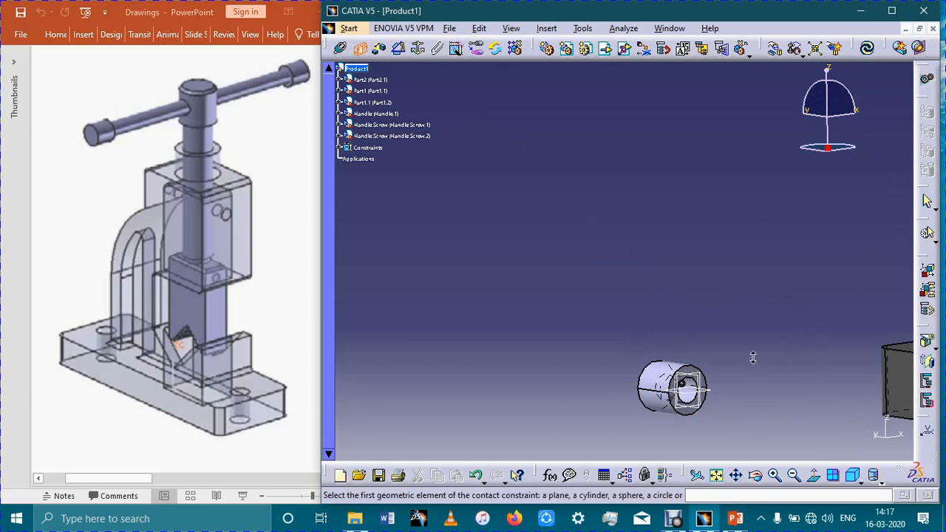
{"action": "middle_click_drag", "start_coordinate": [753, 358], "coordinate": [753, 333]}
{"action": "middle_click_drag", "start_coordinate": [755, 449], "coordinate": [762, 428]}
{"action": "left_click", "coordinate": [753, 305]}
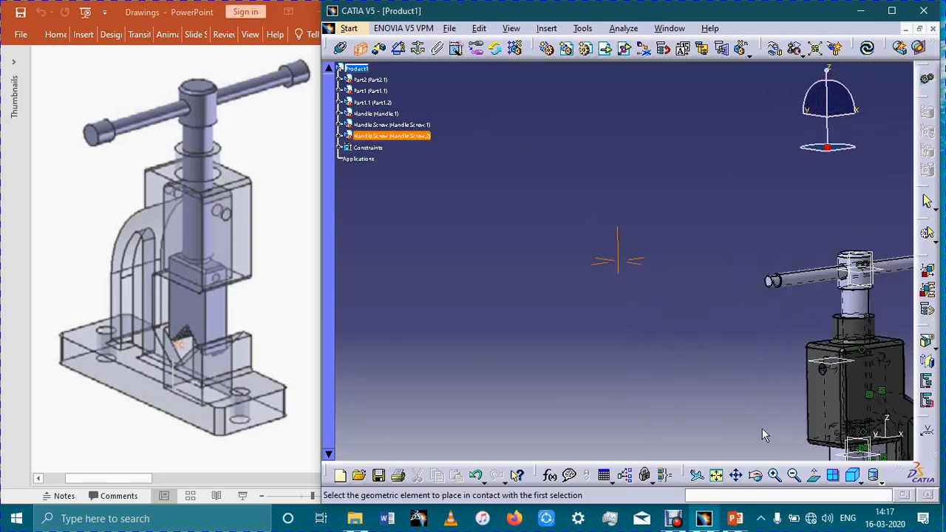
{"action": "middle_click_drag", "start_coordinate": [798, 332], "coordinate": [625, 321]}
{"action": "middle_click_drag", "start_coordinate": [783, 355], "coordinate": [629, 365]}
{"action": "middle_click_drag", "start_coordinate": [790, 388], "coordinate": [796, 331]}
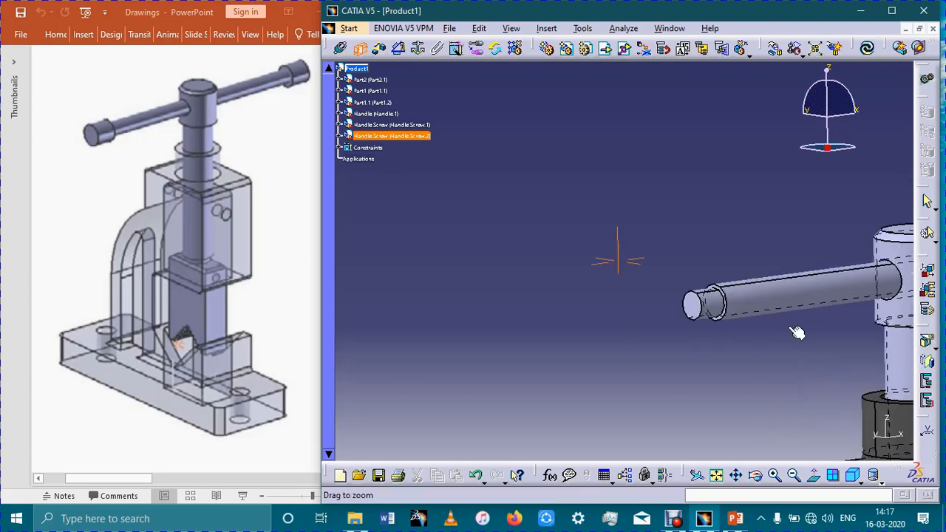
{"action": "middle_click_drag", "start_coordinate": [720, 398], "coordinate": [724, 278]}
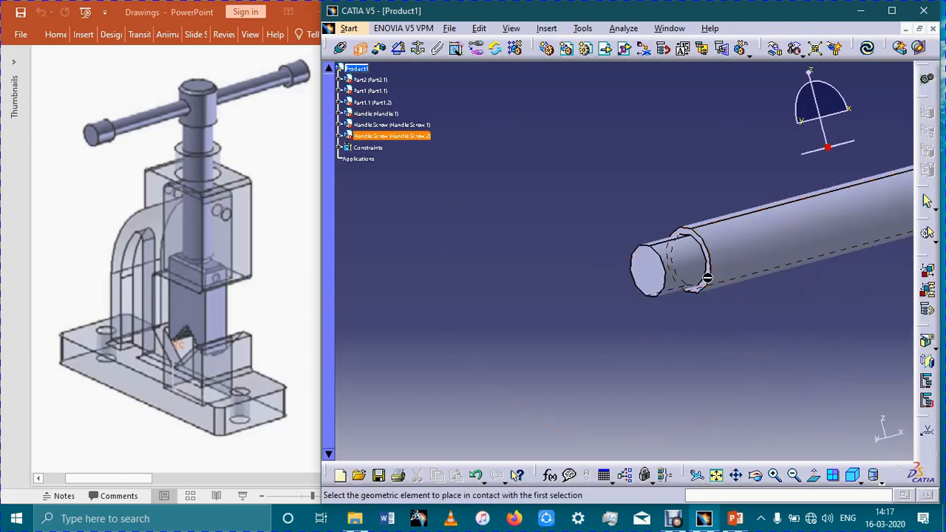
{"action": "middle_click_drag", "start_coordinate": [725, 337], "coordinate": [739, 364]}
{"action": "middle_click_drag", "start_coordinate": [719, 308], "coordinate": [715, 287], "text": "ctrl"}
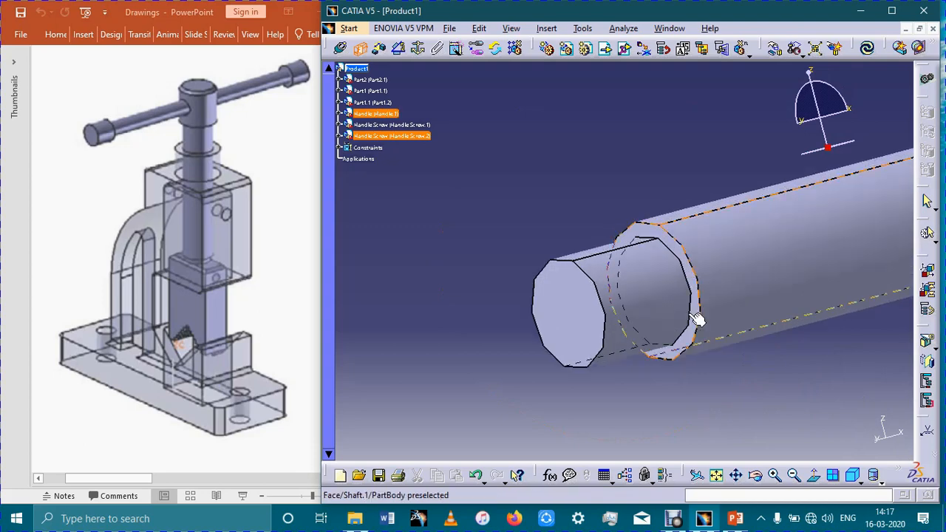
{"action": "middle_click_drag", "start_coordinate": [767, 268], "coordinate": [735, 389], "text": "ctrl"}
{"action": "left_click", "coordinate": [800, 318]}
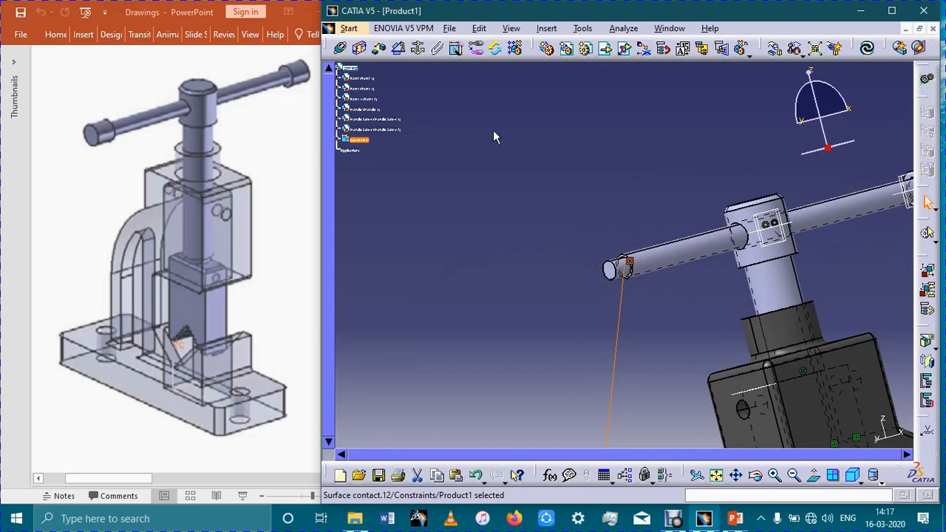
{"action": "left_click", "coordinate": [866, 48]}
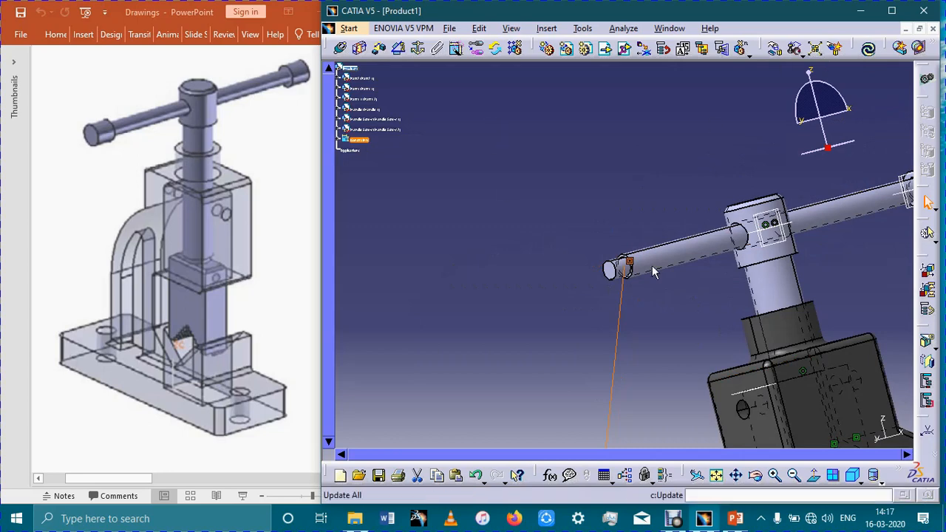
- Display the whole pipe vice assembly in the isometric view
{"action": "left_click", "coordinate": [852, 477]}
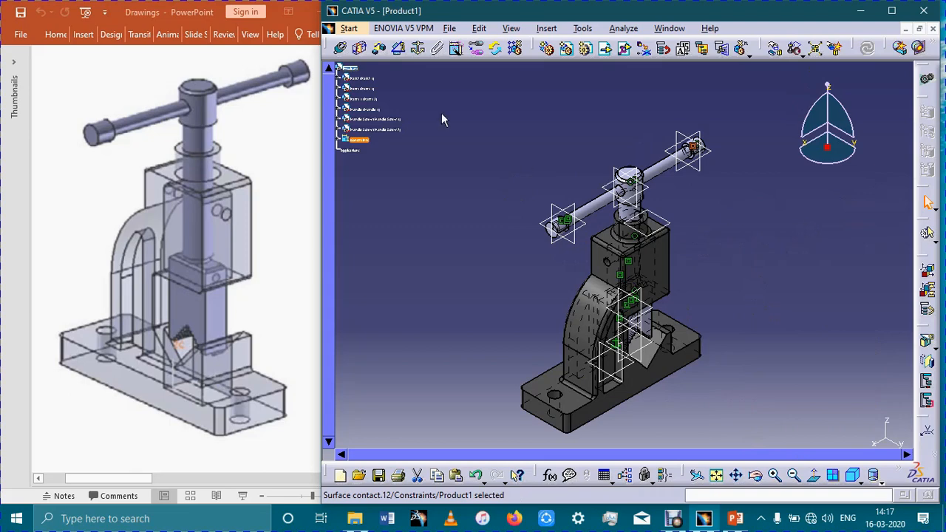
{"action": "left_click", "coordinate": [347, 28]}
{"action": "mouse_move", "coordinate": [380, 63]}
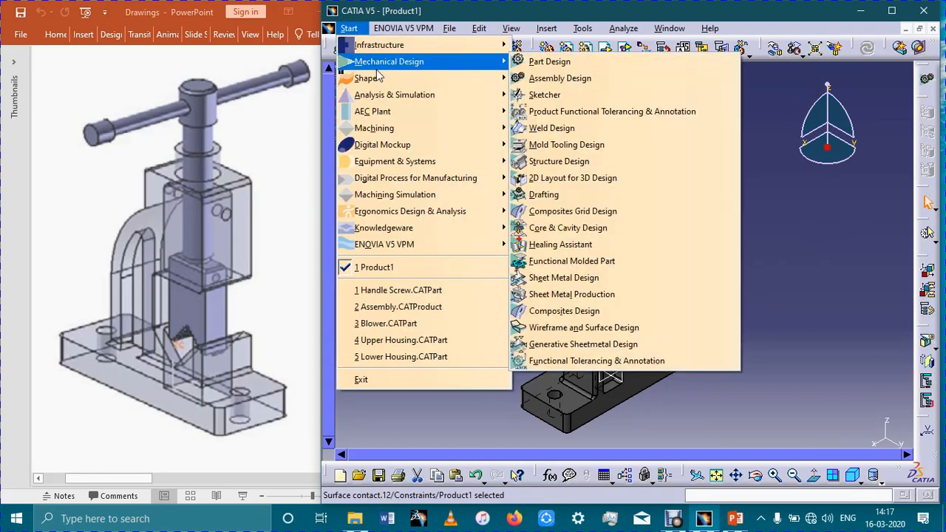
{"action": "left_click", "coordinate": [451, 28]}
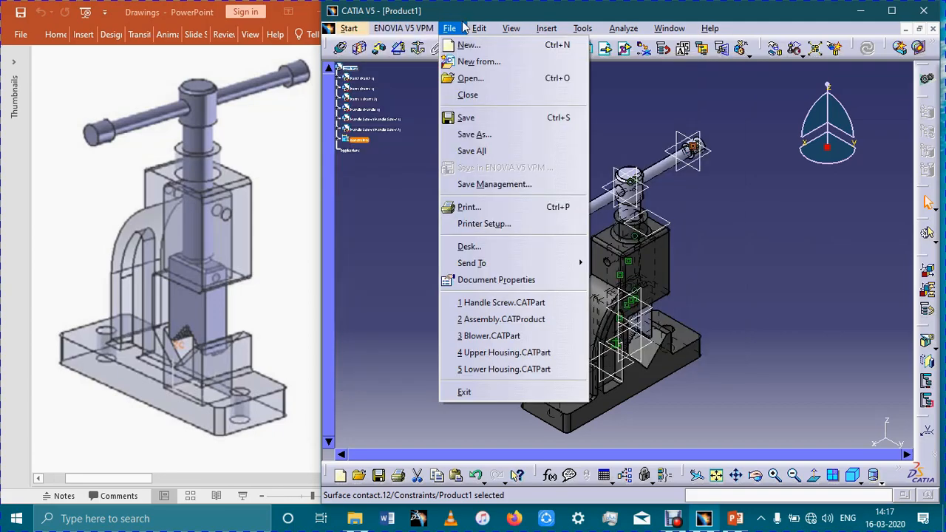